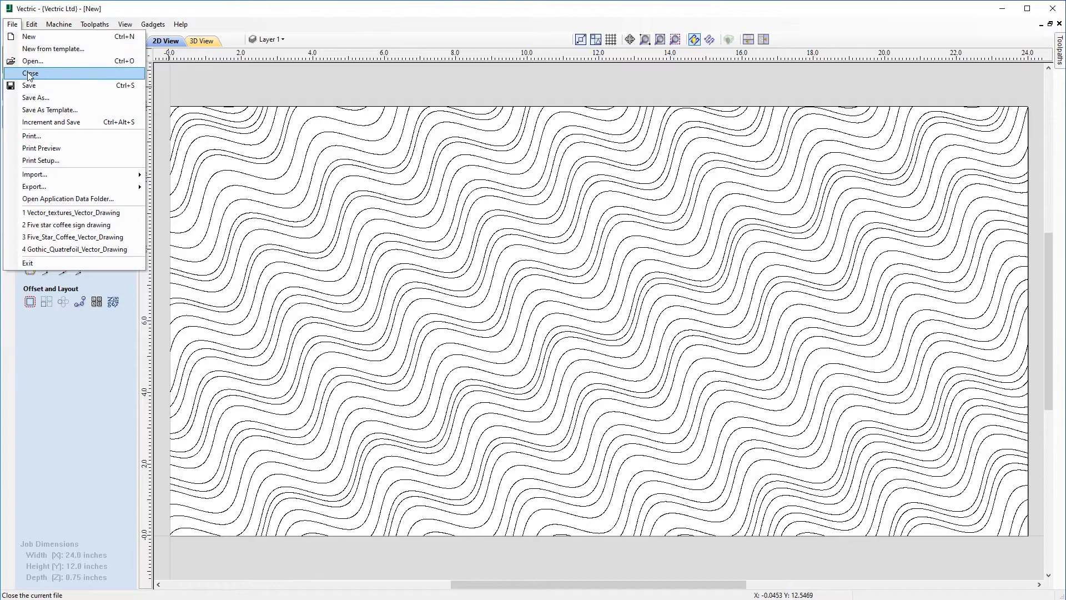
- Close the current drawing and create a single-sided 24 × 12 × 0.75 inch job with its XY datum at the lower-left corner
left_click(523, 336)
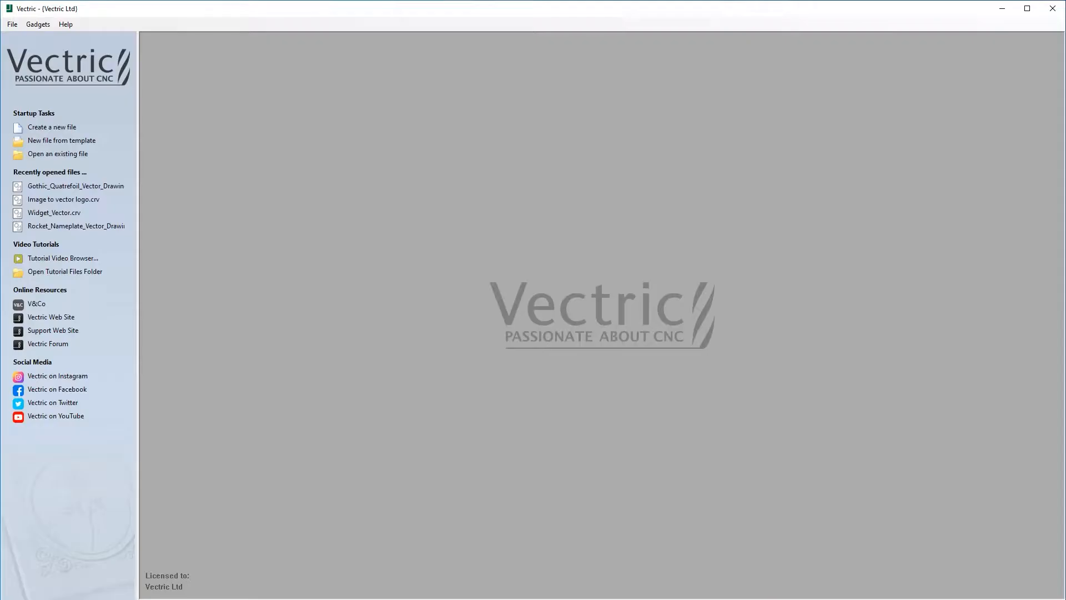
left_click(15, 24)
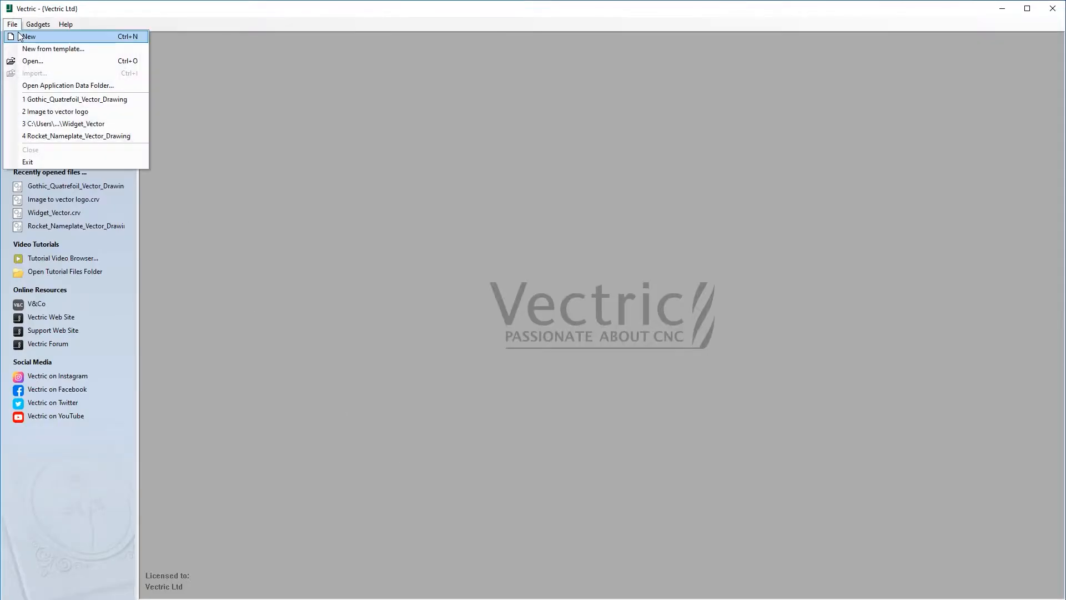
left_click(17, 35)
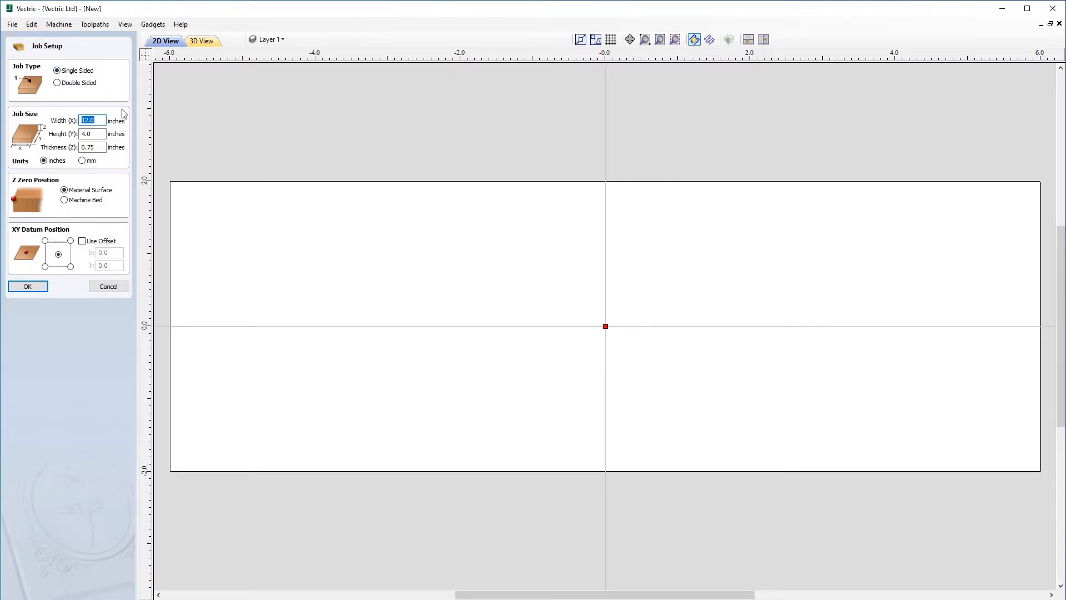
key("Tab")
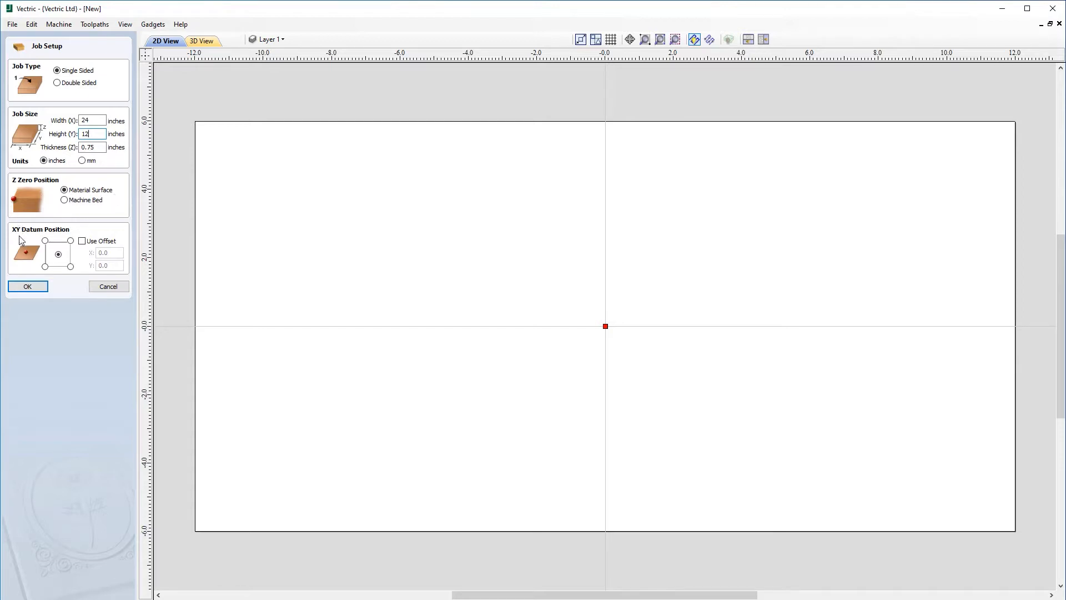
left_click(45, 267)
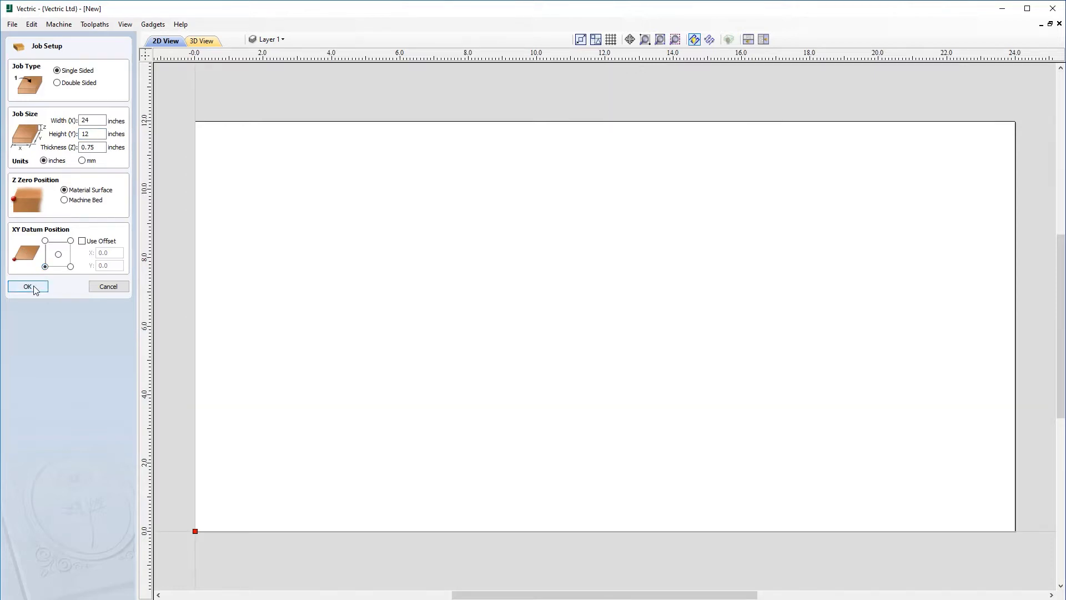
left_click(28, 287)
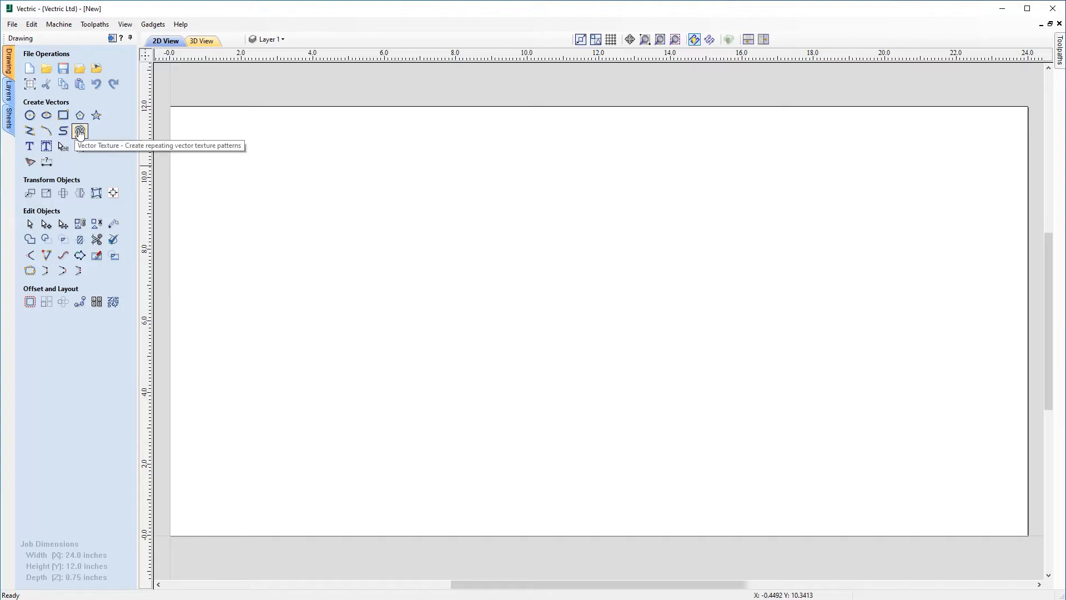
- Start a vector texture over the job with a 0 degree angle, 1 inch maximum spacing and minimum spacing variation
left_click(80, 132)
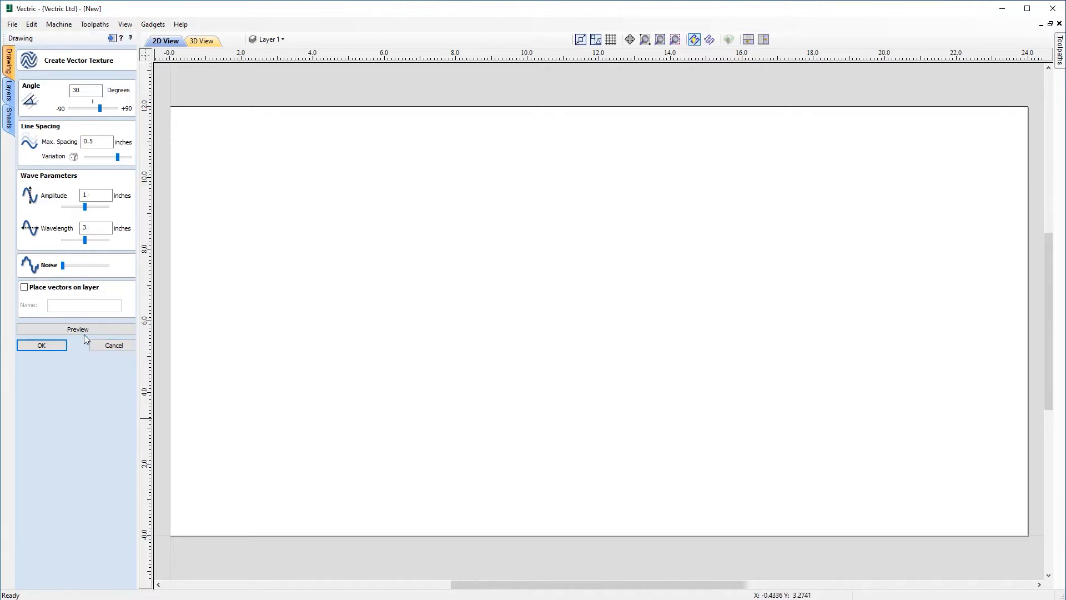
left_click(85, 332)
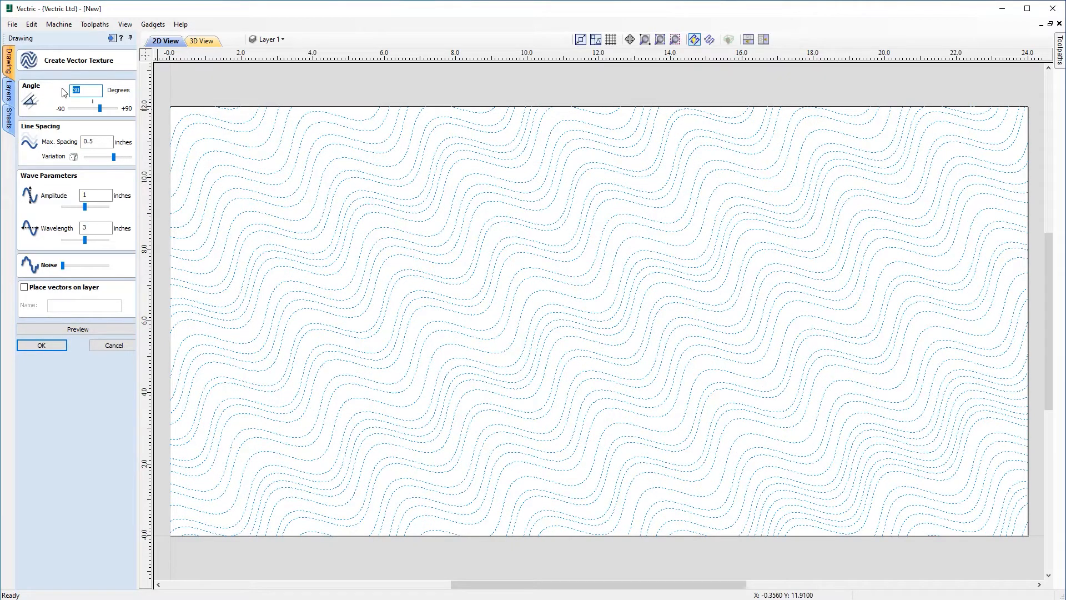
type("0")
key("Tab")
key("Tab")
key("Tab")
left_click_drag(113, 158, 68, 159)
- Create the wave texture with a 6 inch wavelength and the spacing variation at about a quarter of its range
key("Tab")
key("Tab")
key("Tab")
type("6")
key("Tab")
key("Tab")
key("Tab")
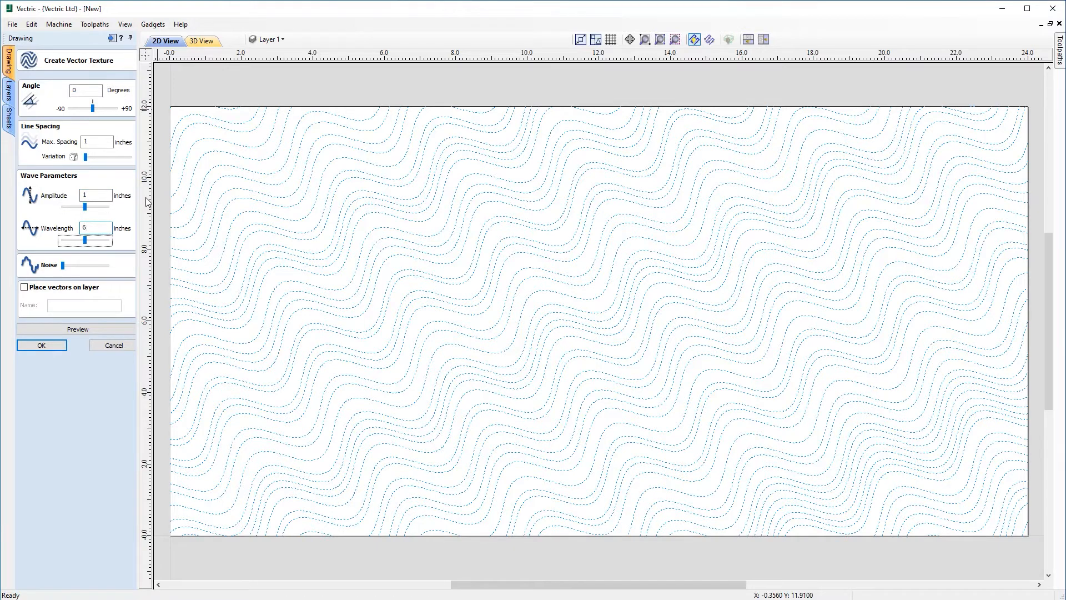
left_click(59, 330)
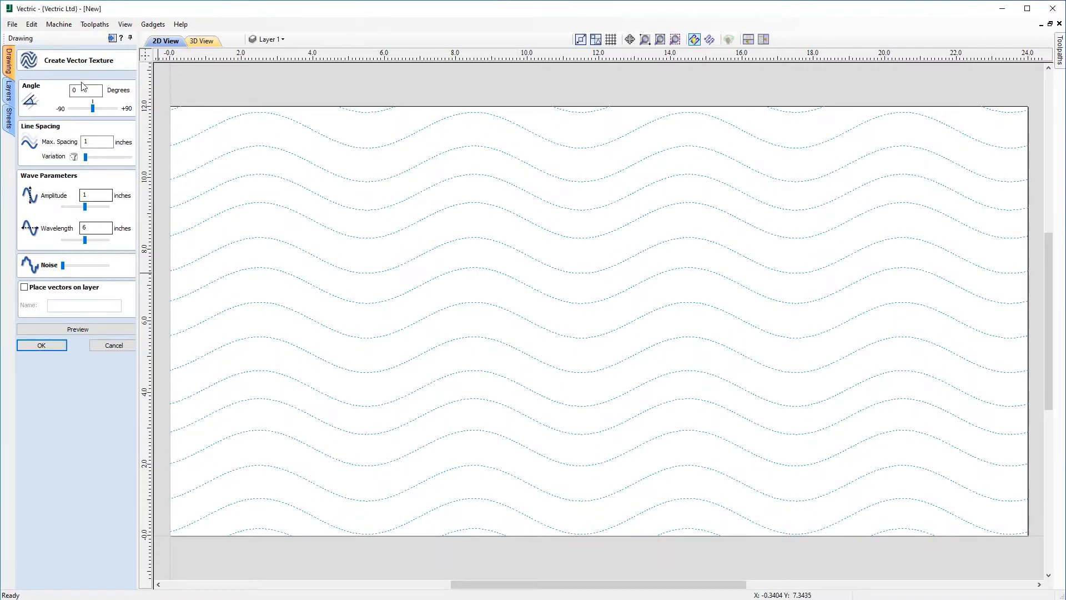
left_click(84, 330)
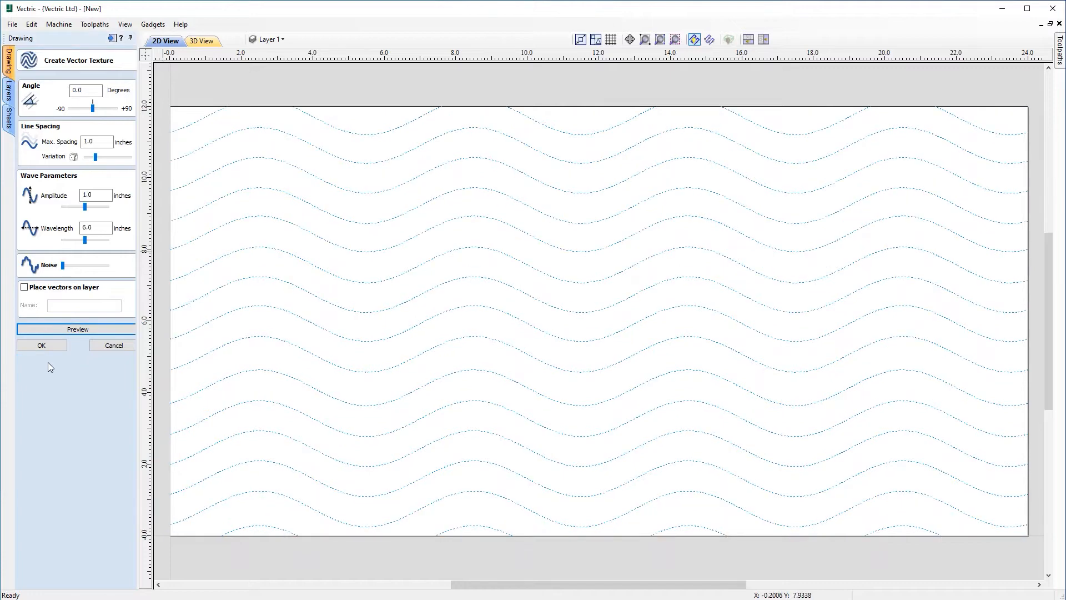
left_click(48, 346)
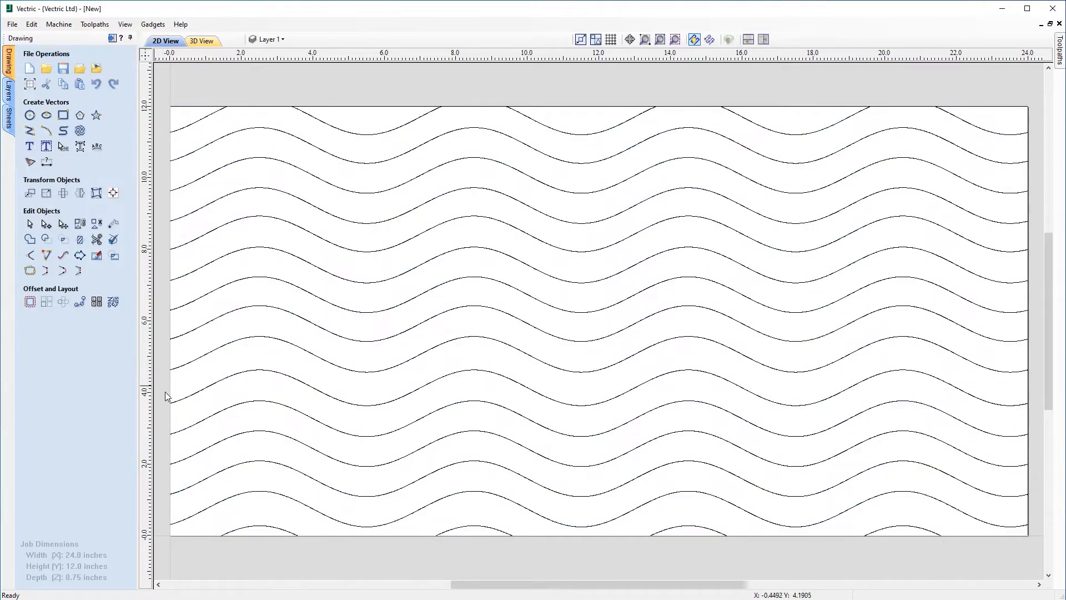
- Start the vector texture again, set its angle to 30 degrees and preview the slanted waves
left_click(80, 131)
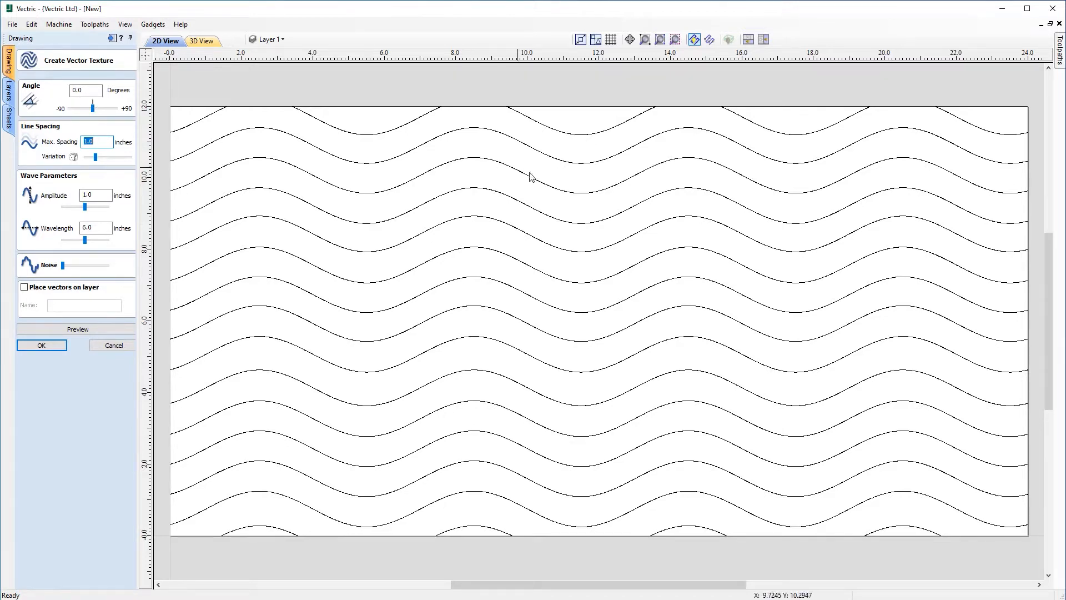
left_click(78, 330)
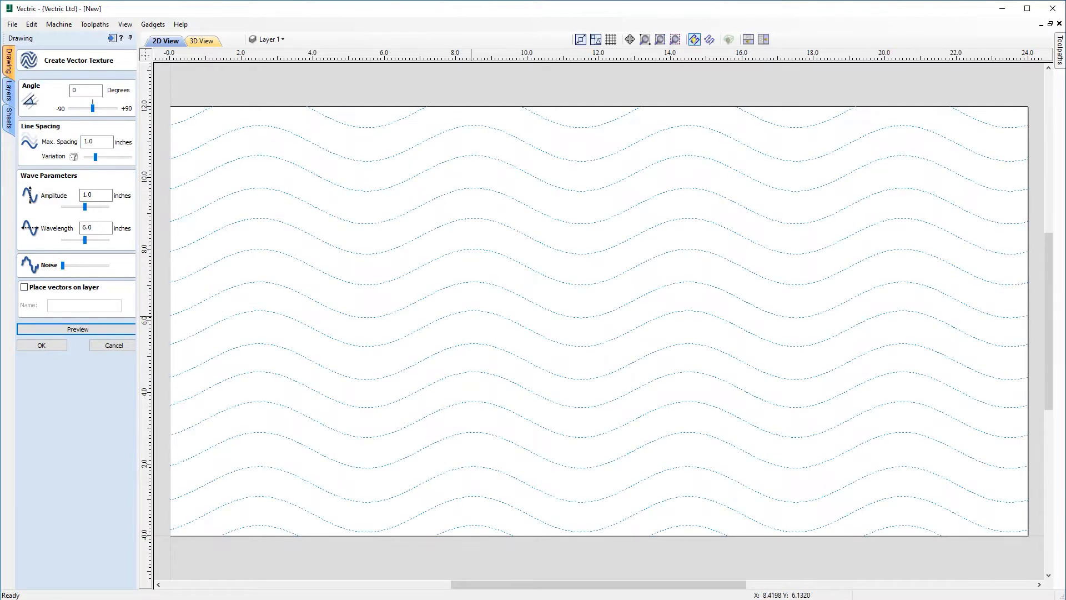
double_click(73, 90)
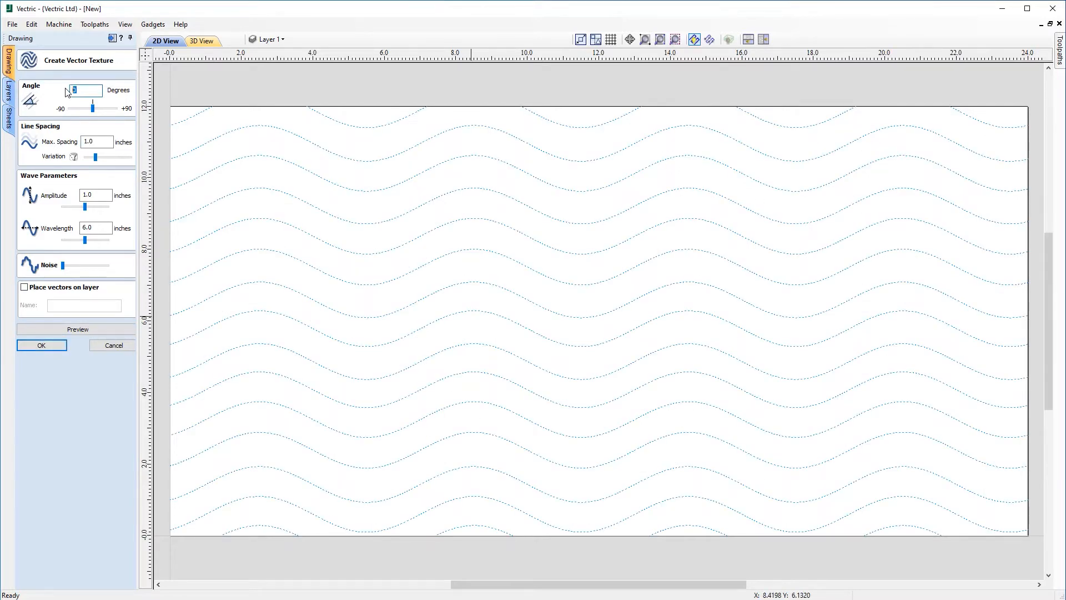
type("30")
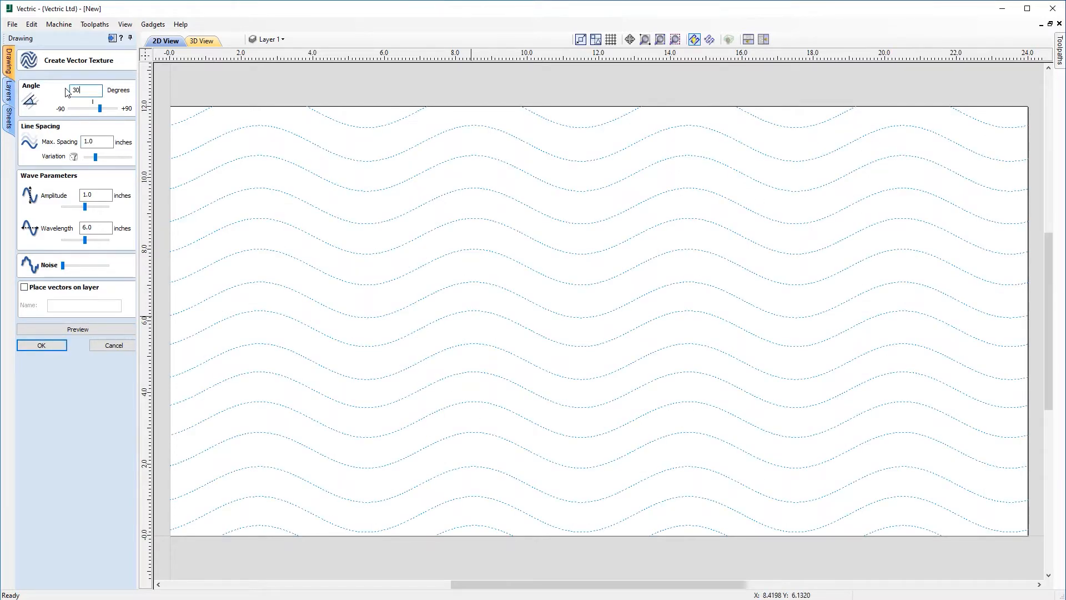
left_click(85, 330)
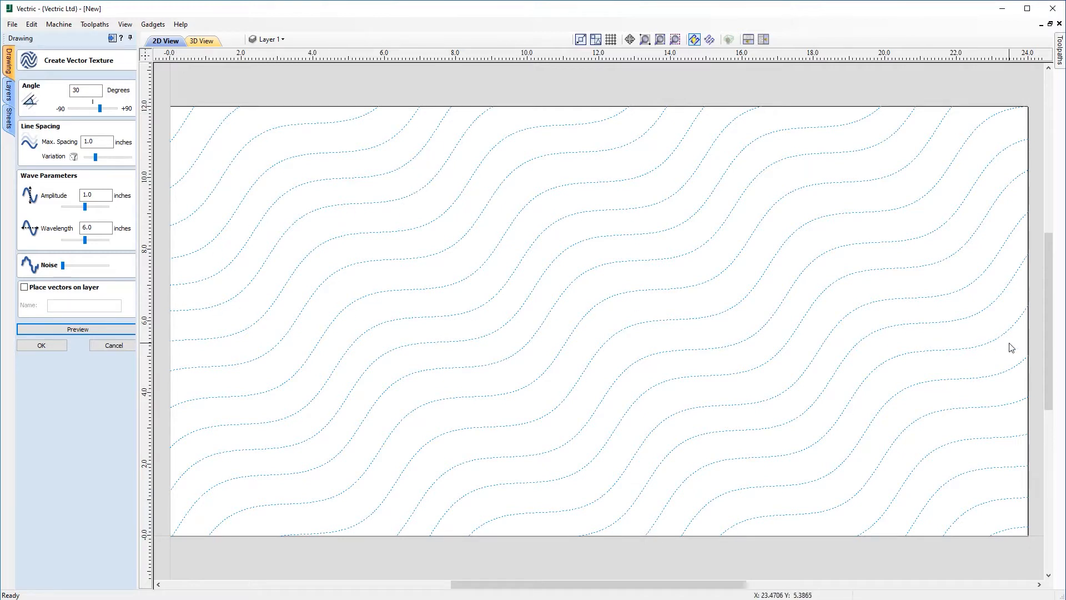
- Try a texture angle of -42.3 degrees, set the angle back to 0 and preview the waves
left_click_drag(100, 109, 82, 109)
left_click(83, 330)
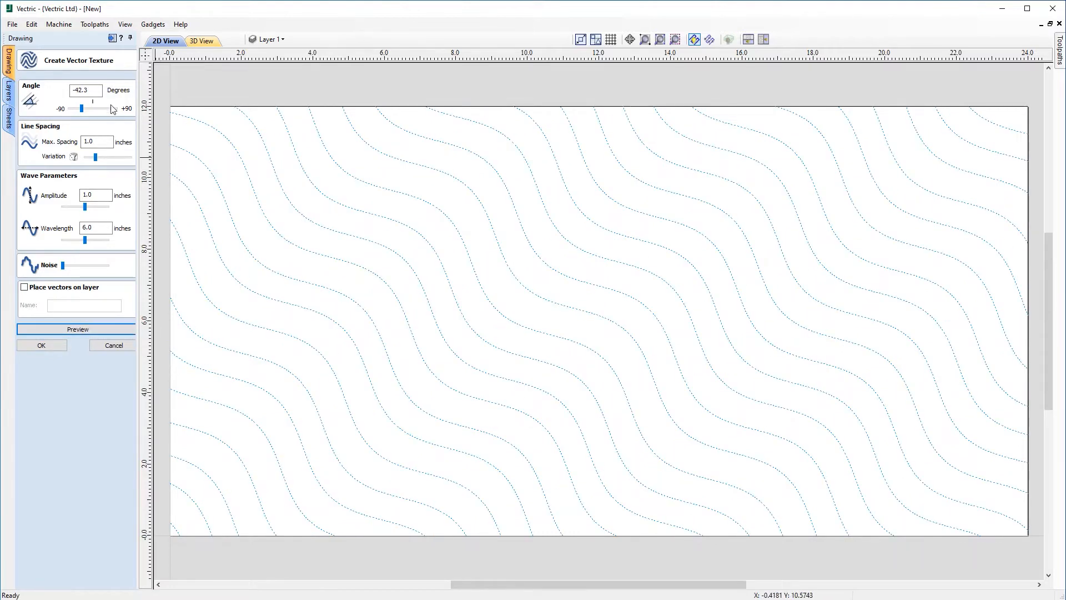
left_click_drag(102, 91, 69, 90)
type("0")
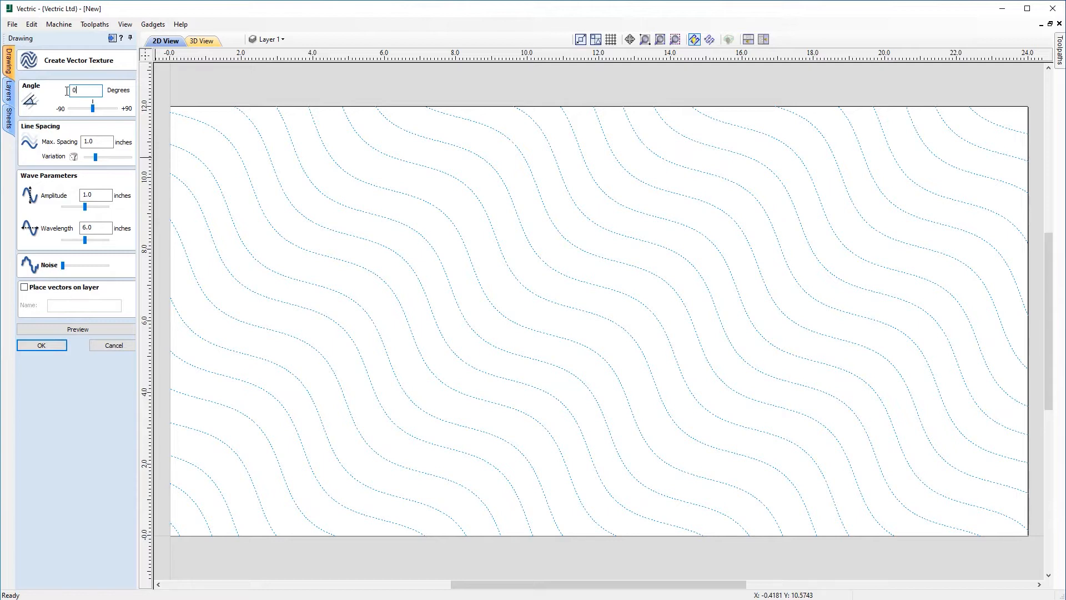
key("Tab")
key("Tab")
left_click(79, 330)
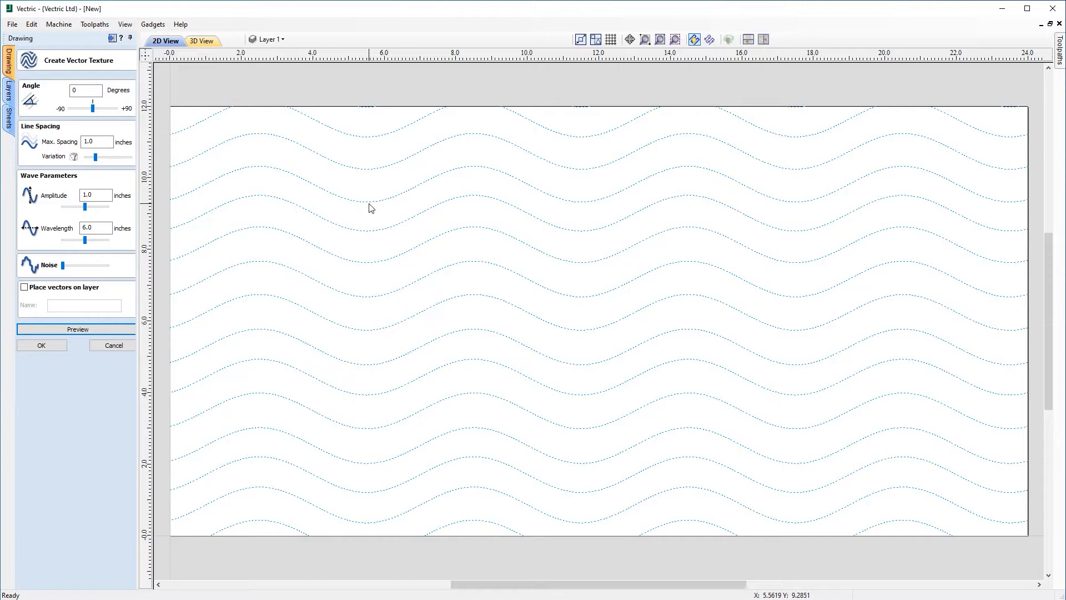
- Preview the texture with the maximum line spacing at 0.5 inch and at 2 inches
left_click(99, 142)
double_click(100, 142)
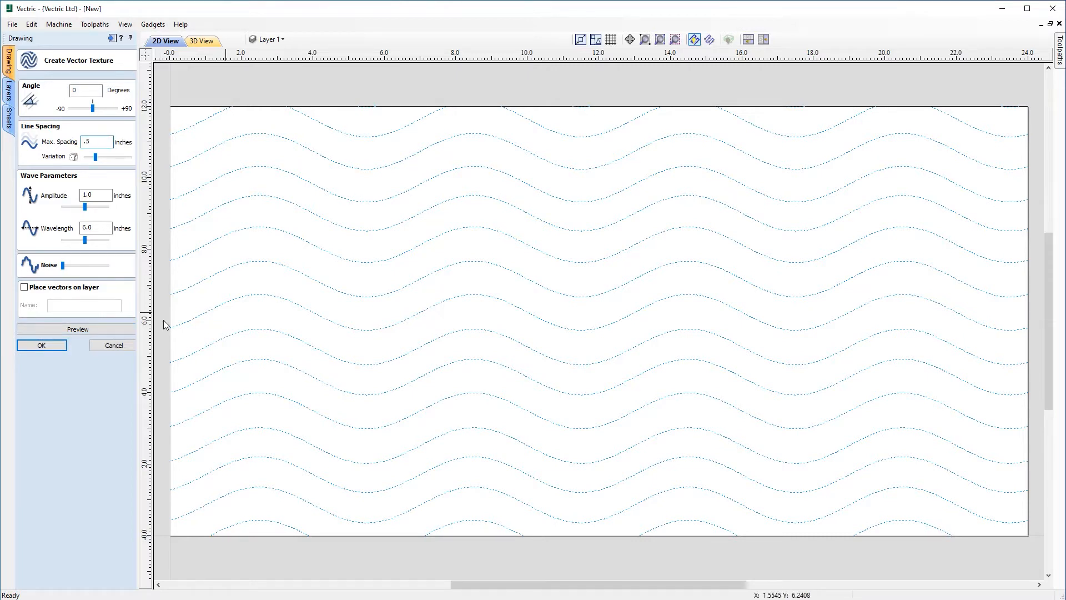
left_click(87, 330)
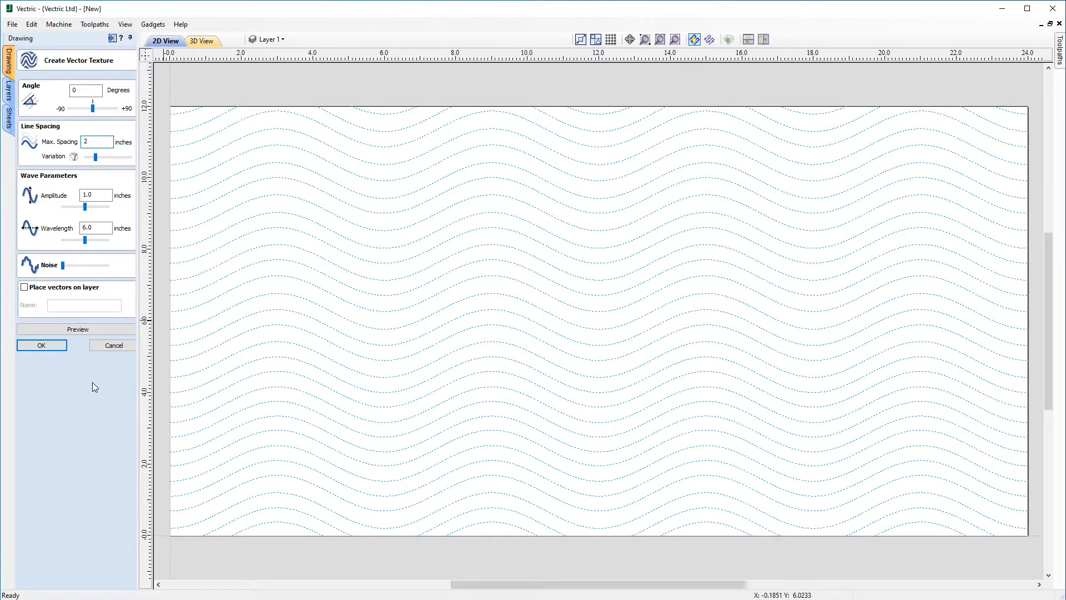
left_click(100, 331)
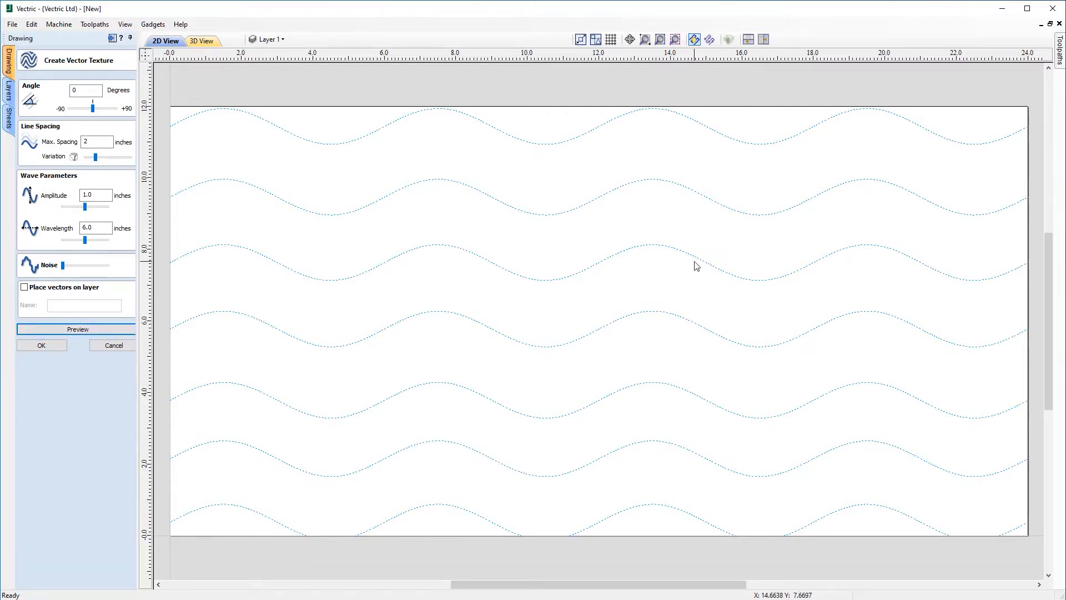
- Set the maximum line spacing to 0.5 inch and preview the denser texture
double_click(102, 141)
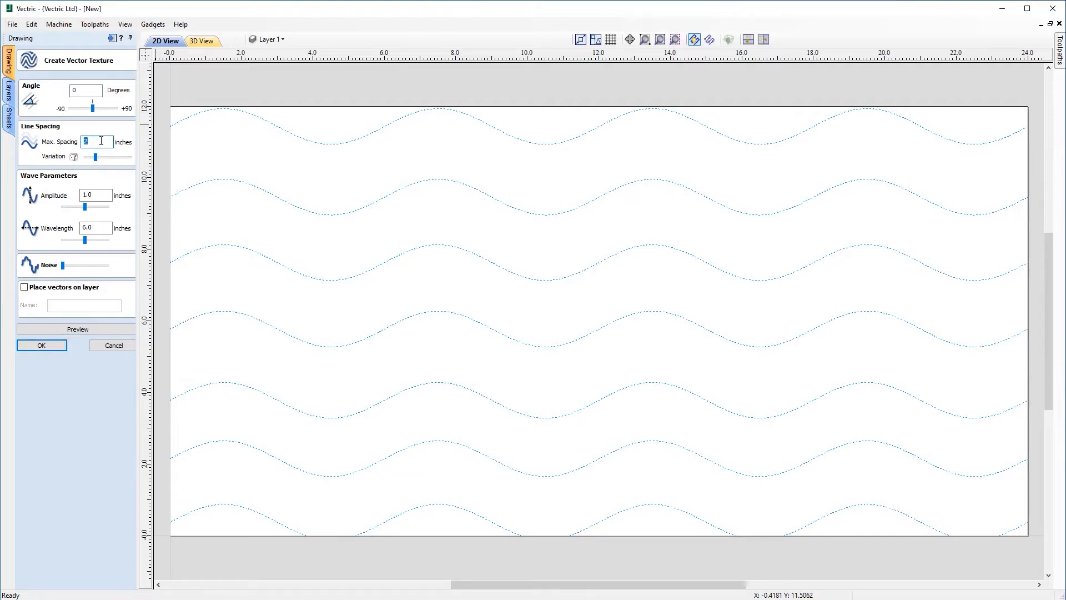
type(".5")
key("Tab")
left_click(61, 332)
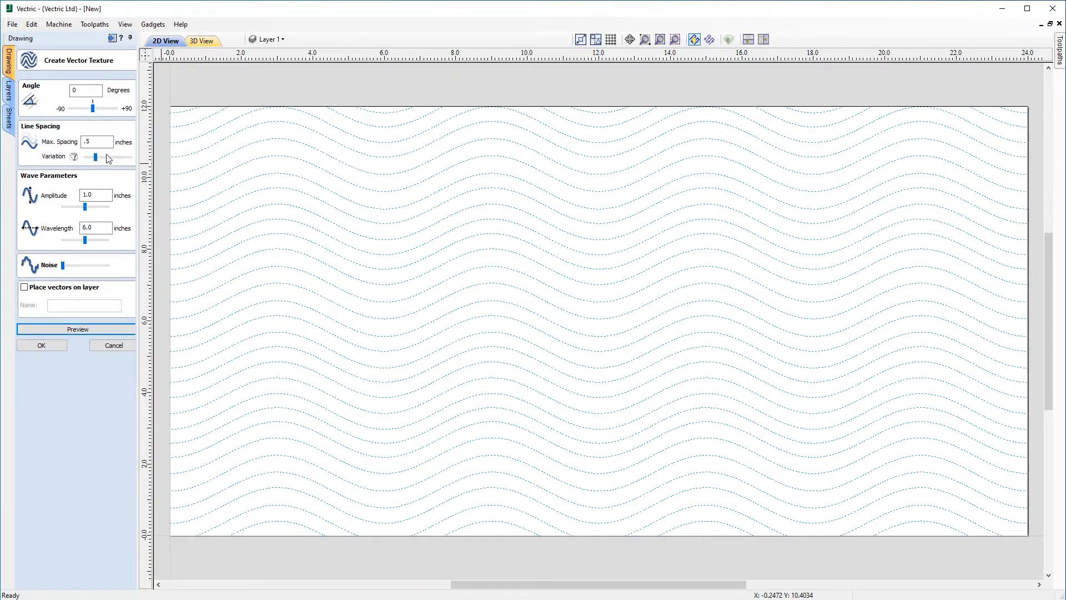
- Preview the texture at high, low and maximum settings of the line spacing variation
left_click_drag(97, 158, 123, 159)
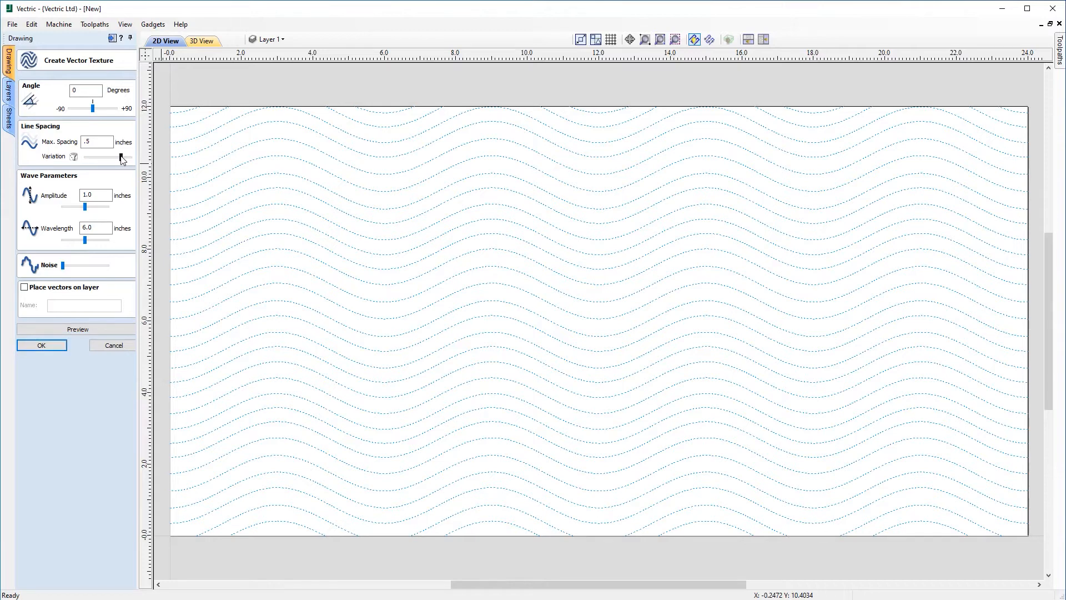
left_click(75, 330)
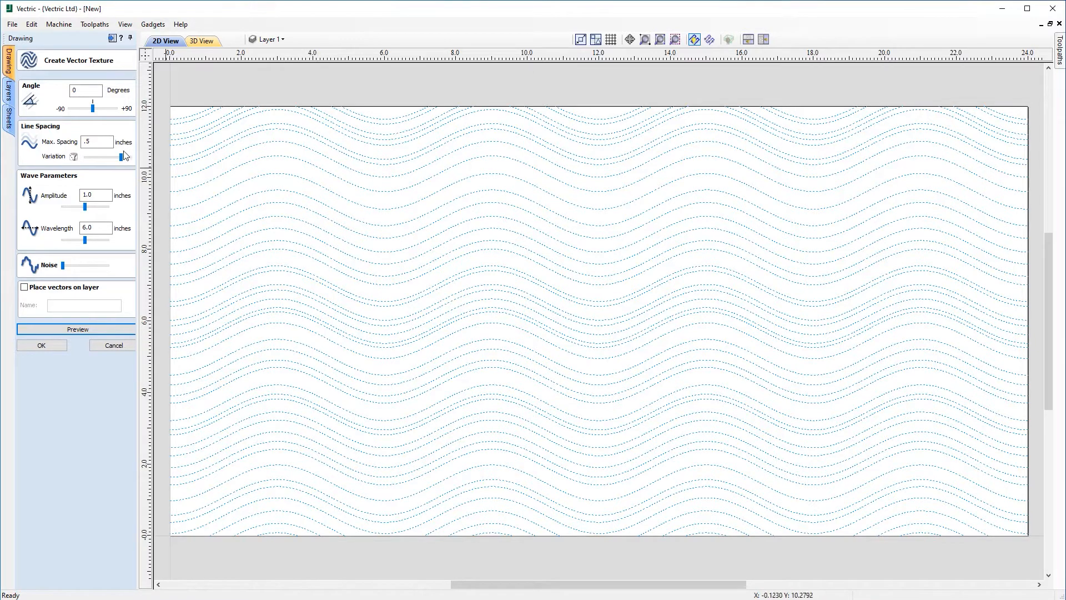
left_click_drag(121, 157, 101, 159)
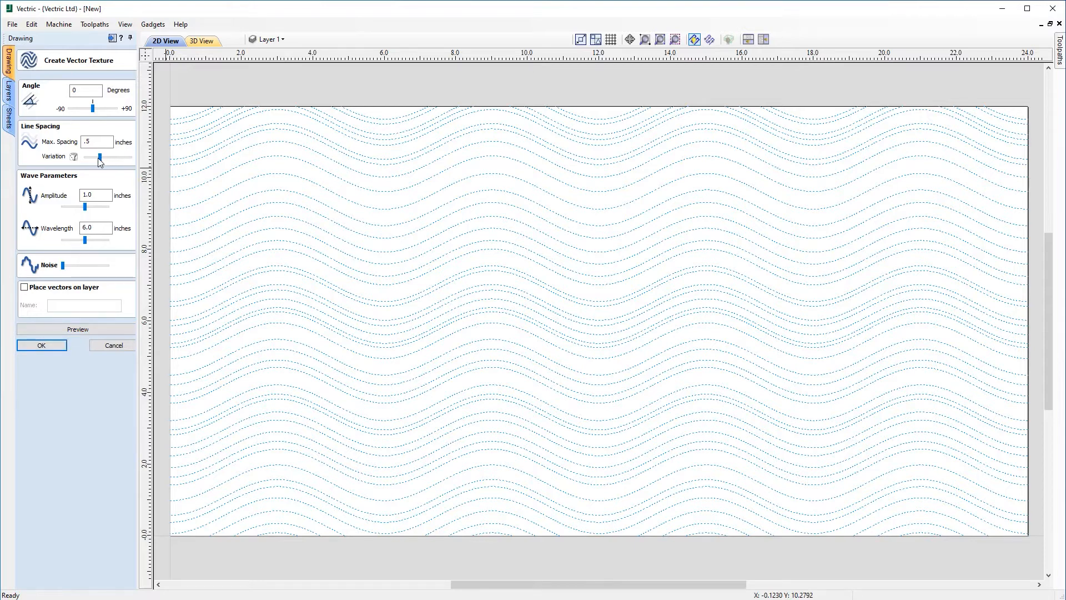
left_click(81, 330)
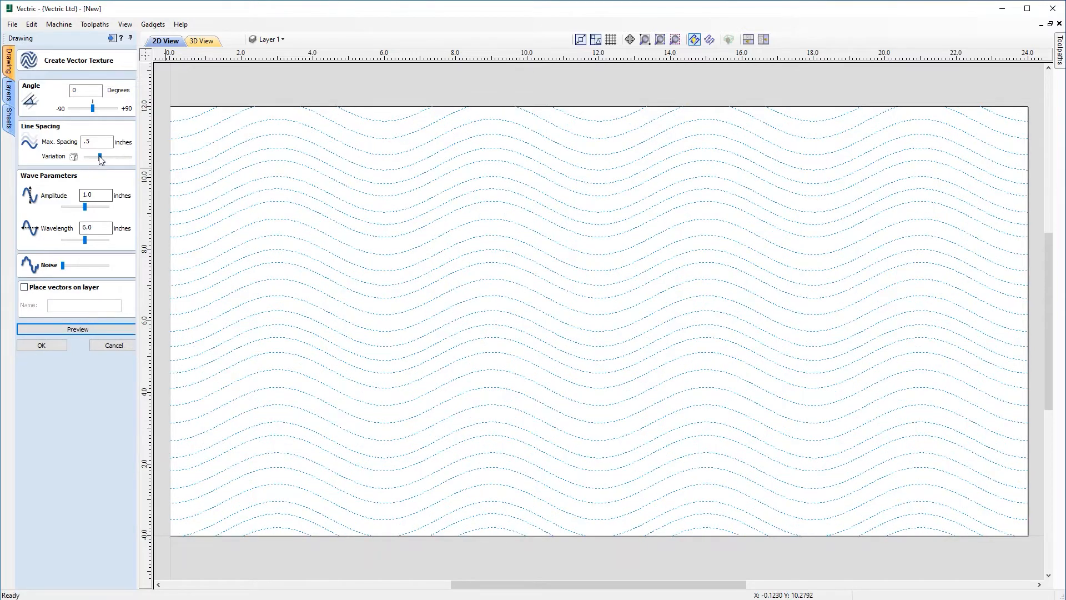
left_click_drag(101, 160, 127, 159)
left_click(95, 329)
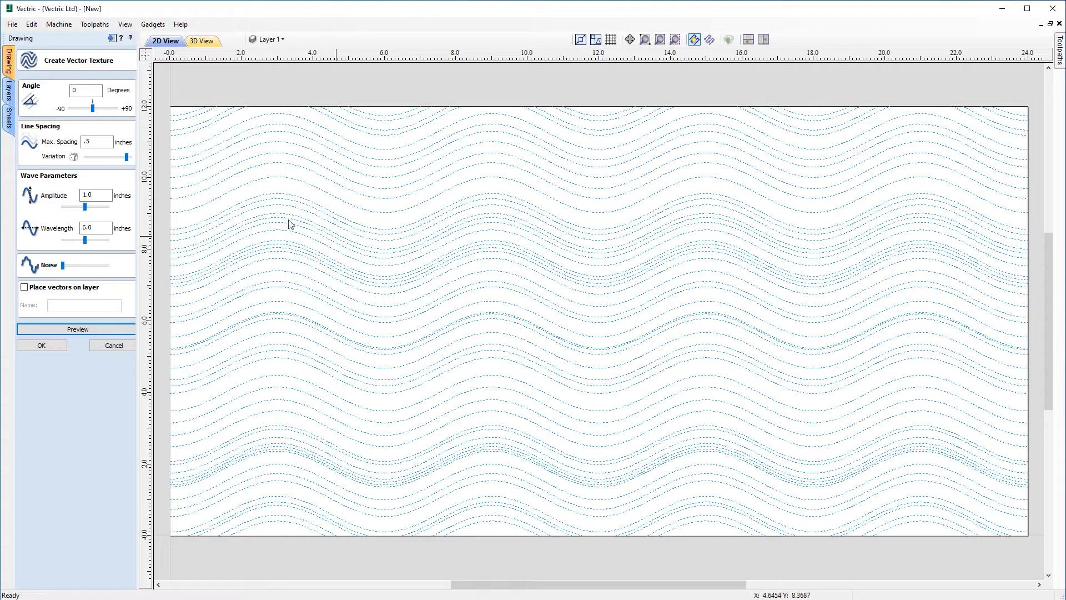
- Create the texture with a 1 inch maximum spacing and the spacing variation reduced to its minimum
left_click_drag(111, 145, 58, 140)
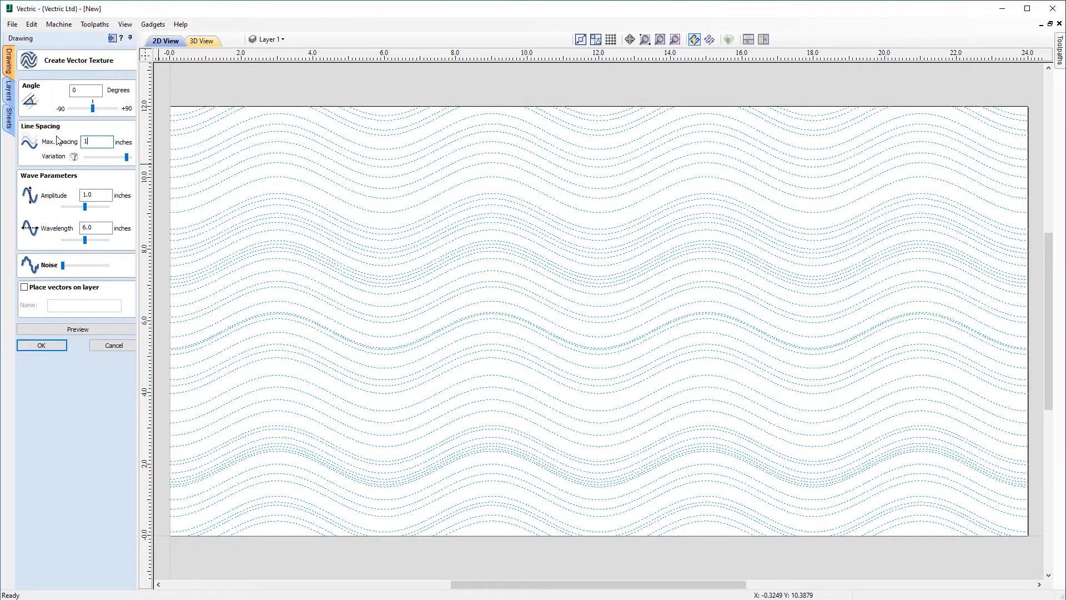
left_click(131, 159)
left_click_drag(131, 159, 21, 158)
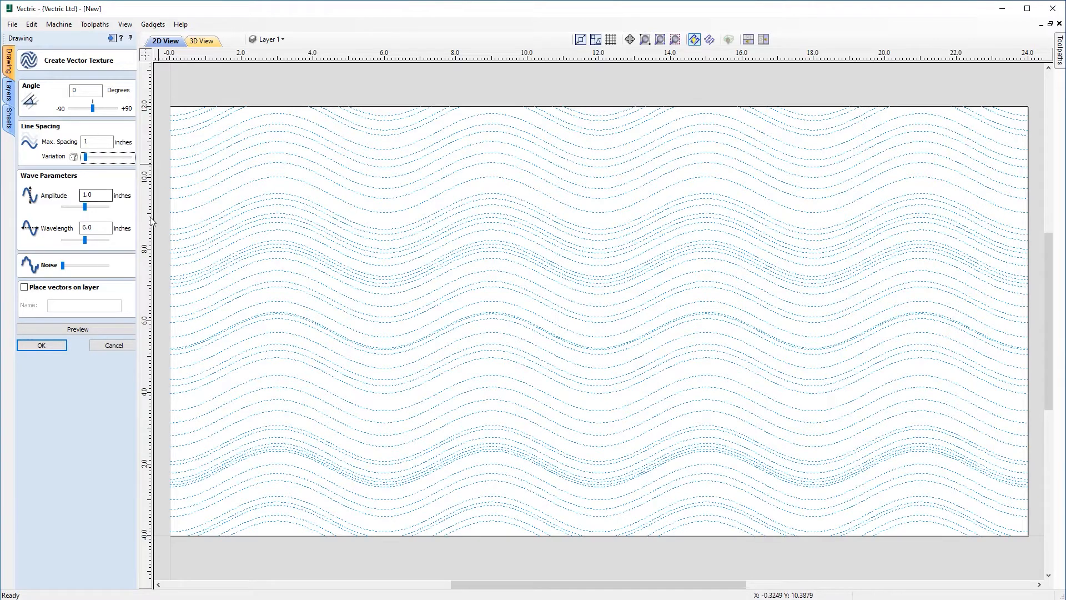
left_click(83, 331)
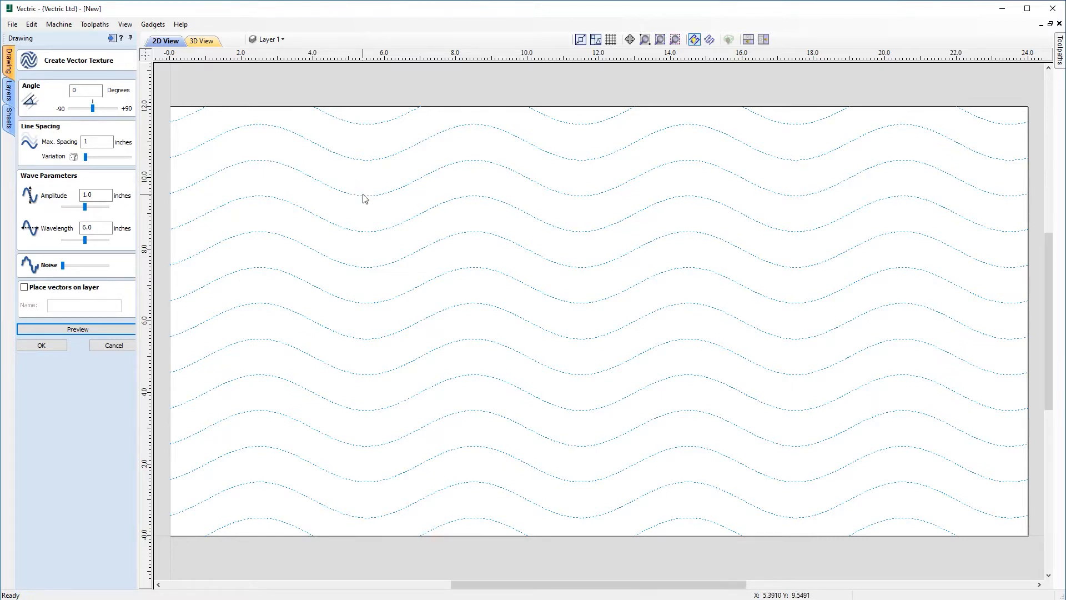
left_click(42, 345)
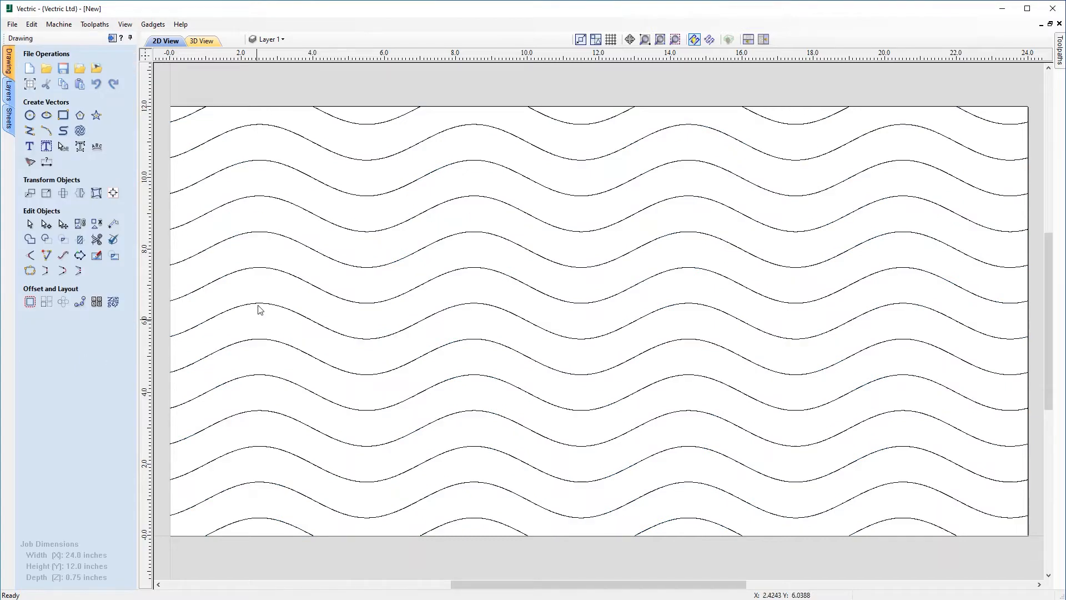
- Measure the waves starting from an upper wave crest, and check the texture settings without changing them
left_click(114, 225)
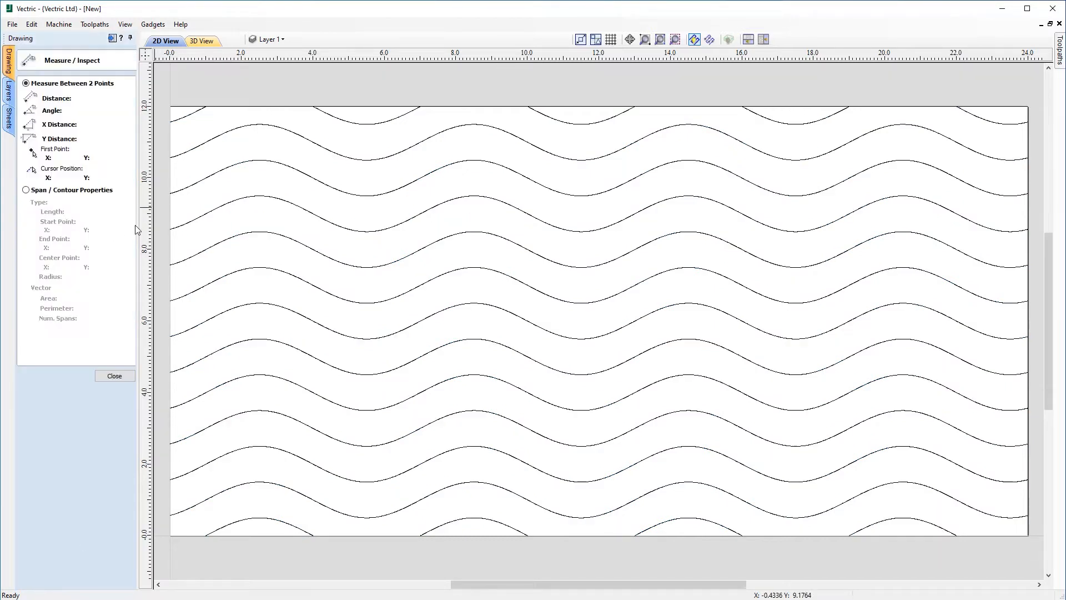
left_click(259, 161)
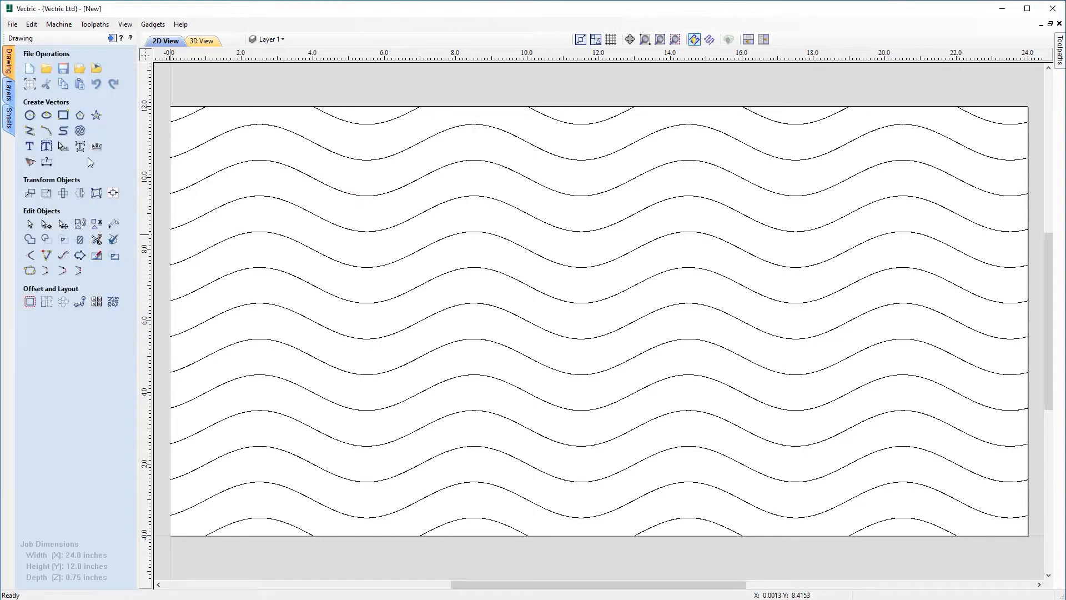
left_click(83, 129)
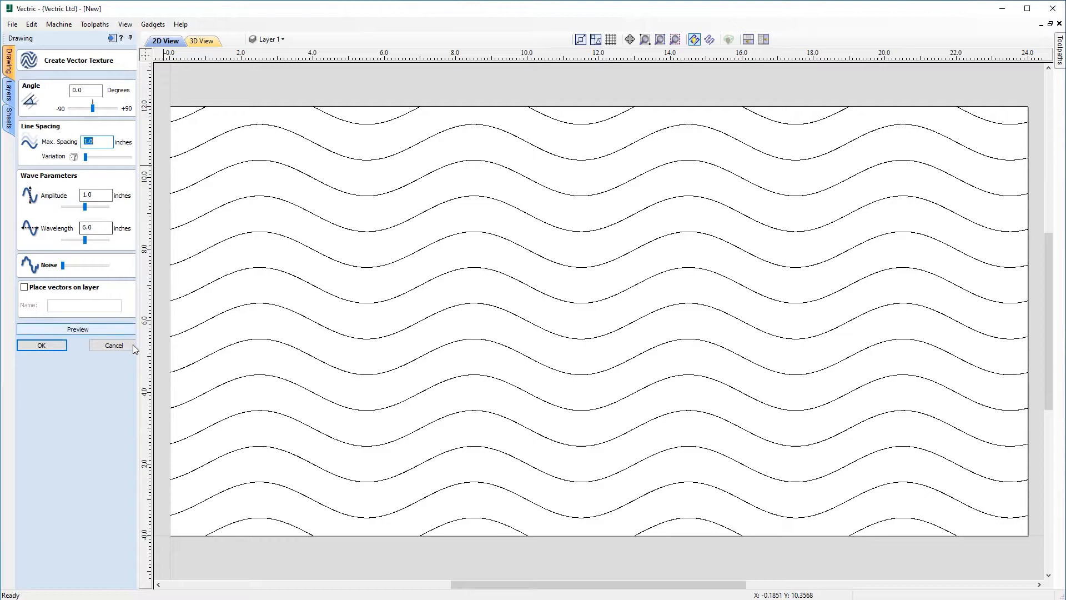
left_click(112, 348)
- Reopen the vector texture settings for the selected waves and preview them with an amplitude of 0.5 inch
left_click(420, 282)
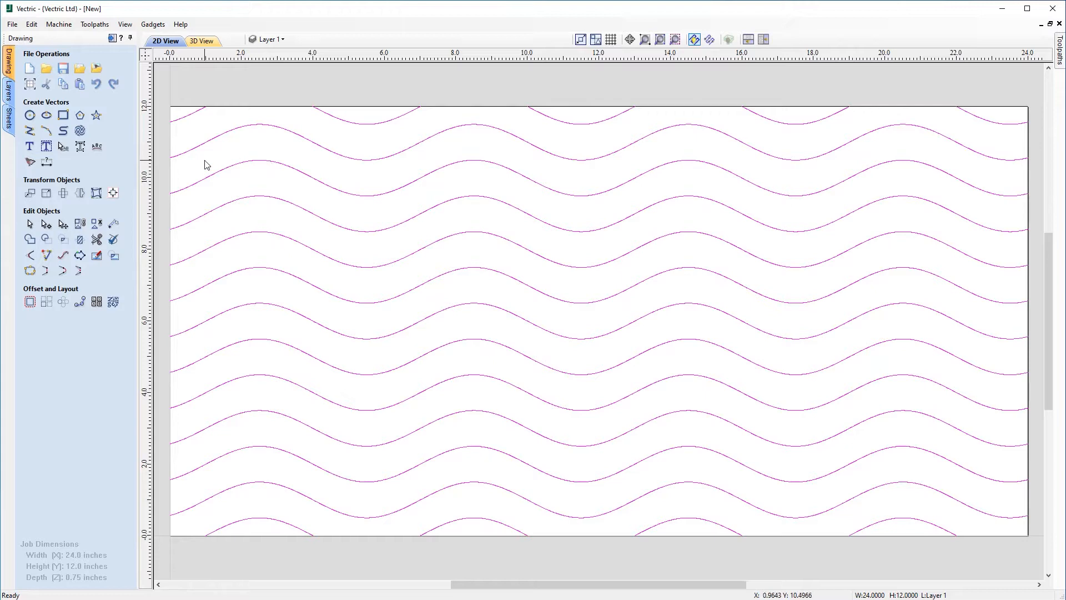
left_click(81, 131)
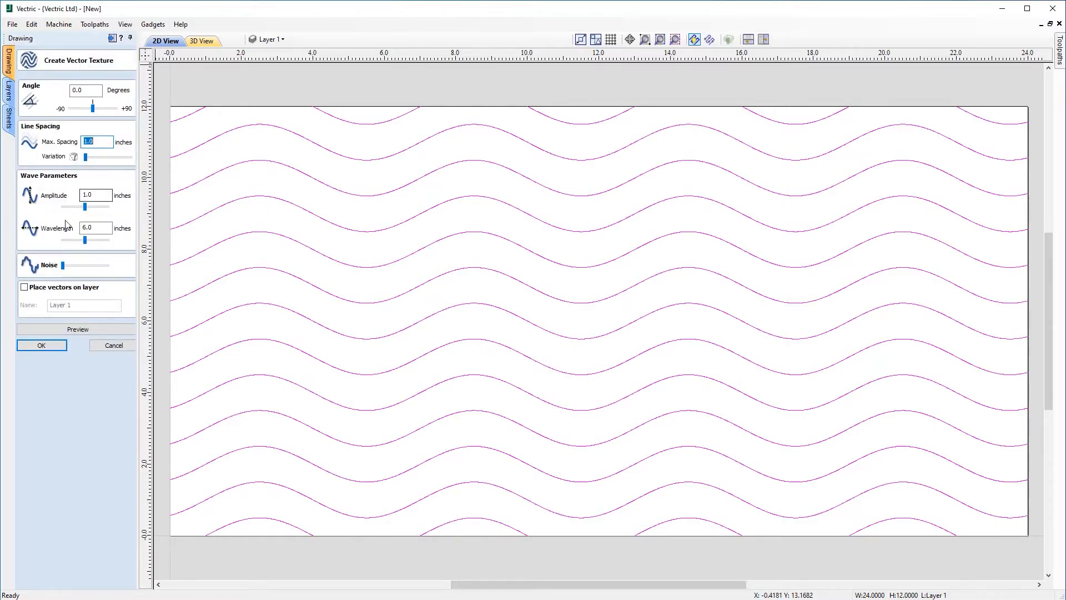
left_click_drag(85, 240, 94, 241)
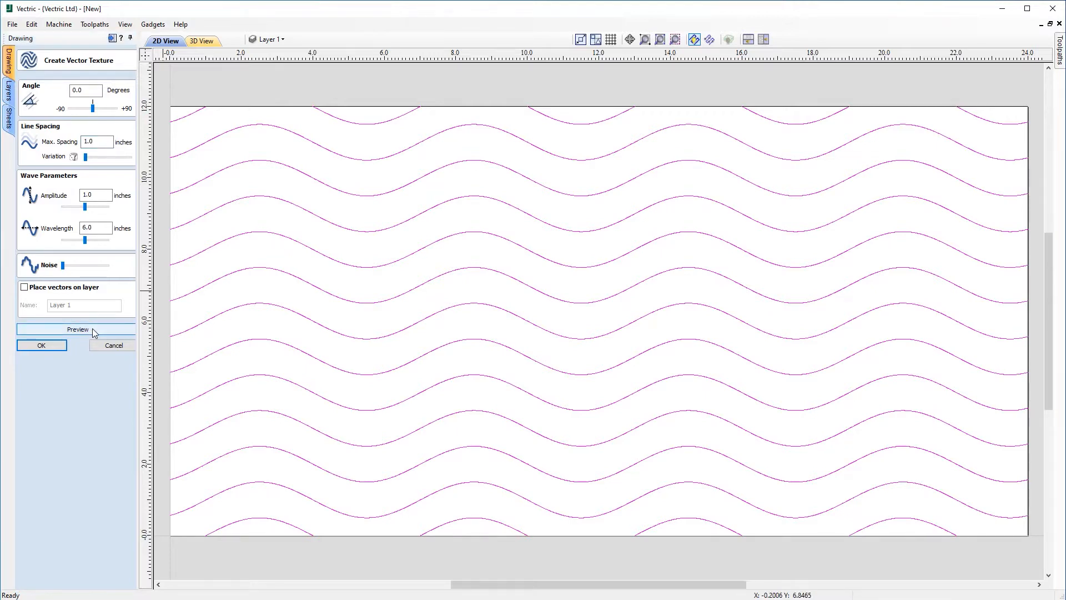
double_click(84, 195)
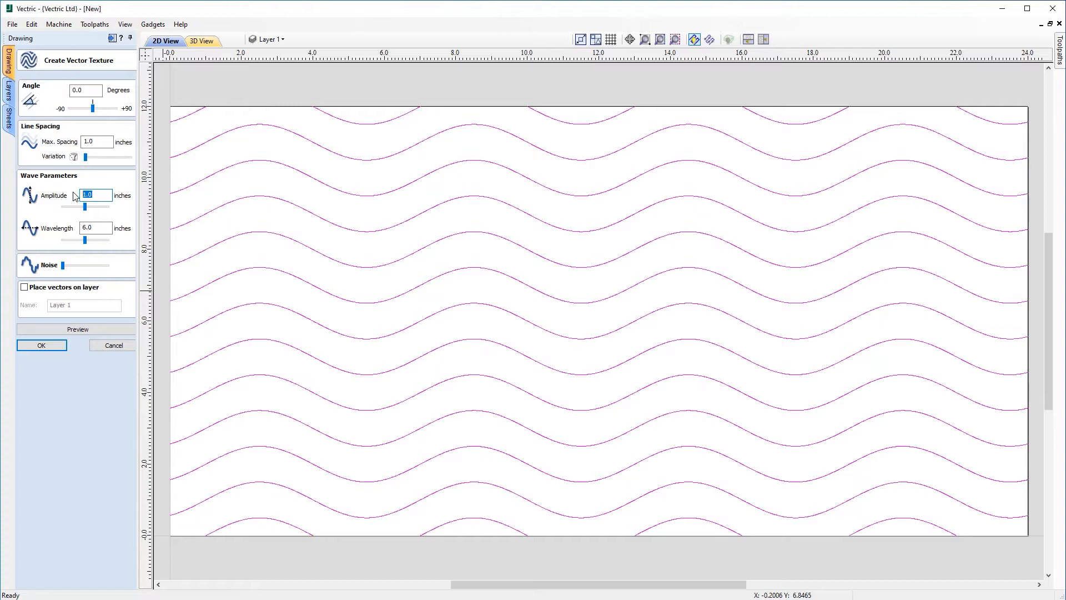
left_click(87, 326)
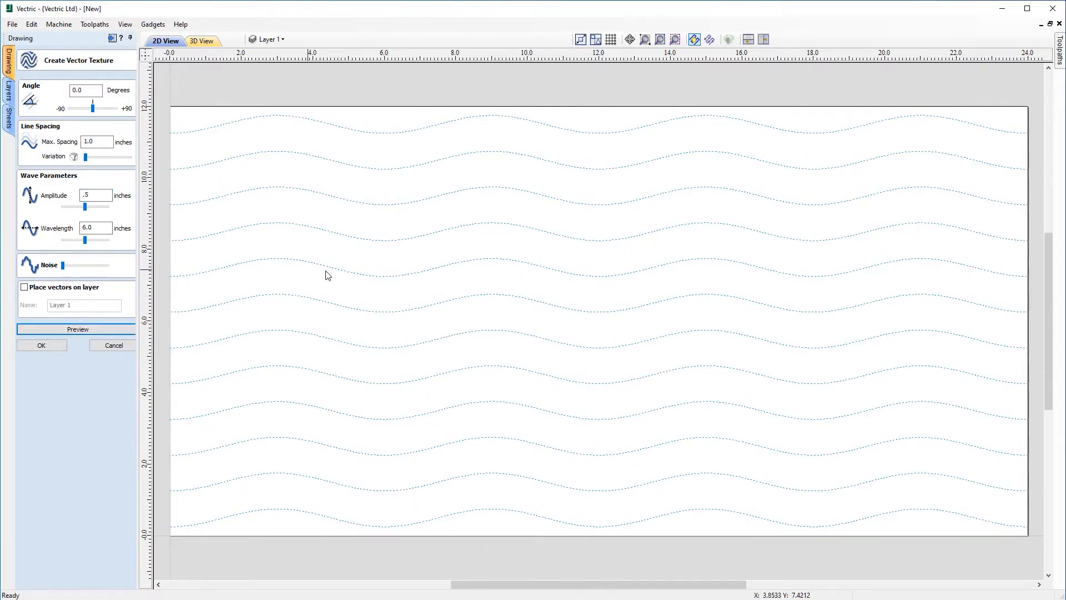
- Preview the texture with wave amplitudes of 2 inches and 0.88 inch
left_click(103, 193)
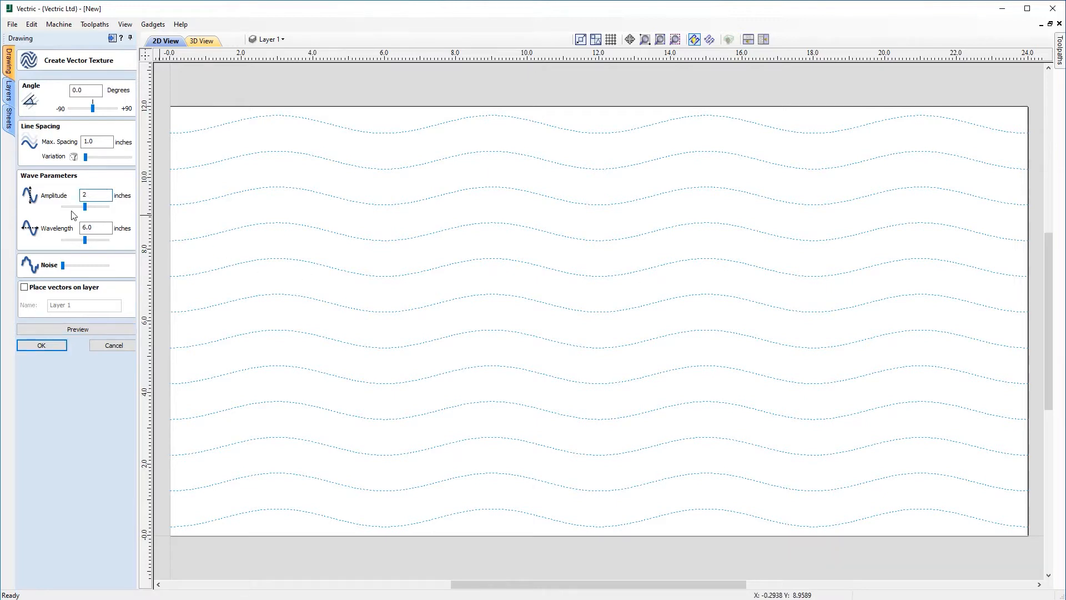
left_click(70, 329)
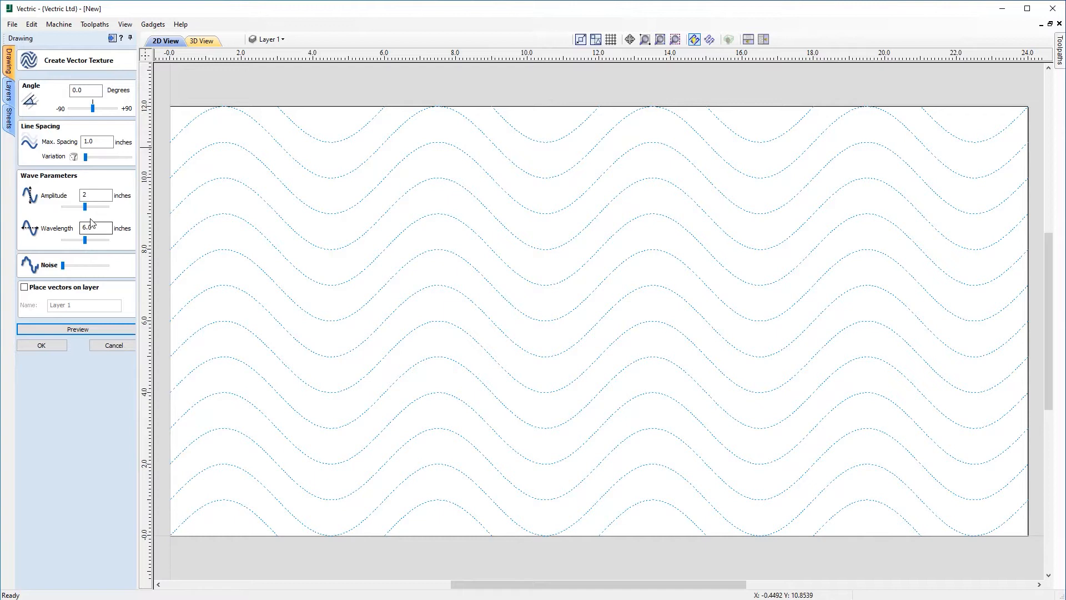
mouse_move(84, 207)
left_mouse_down()
mouse_move(55, 213)
mouse_move(76, 216)
left_mouse_up()
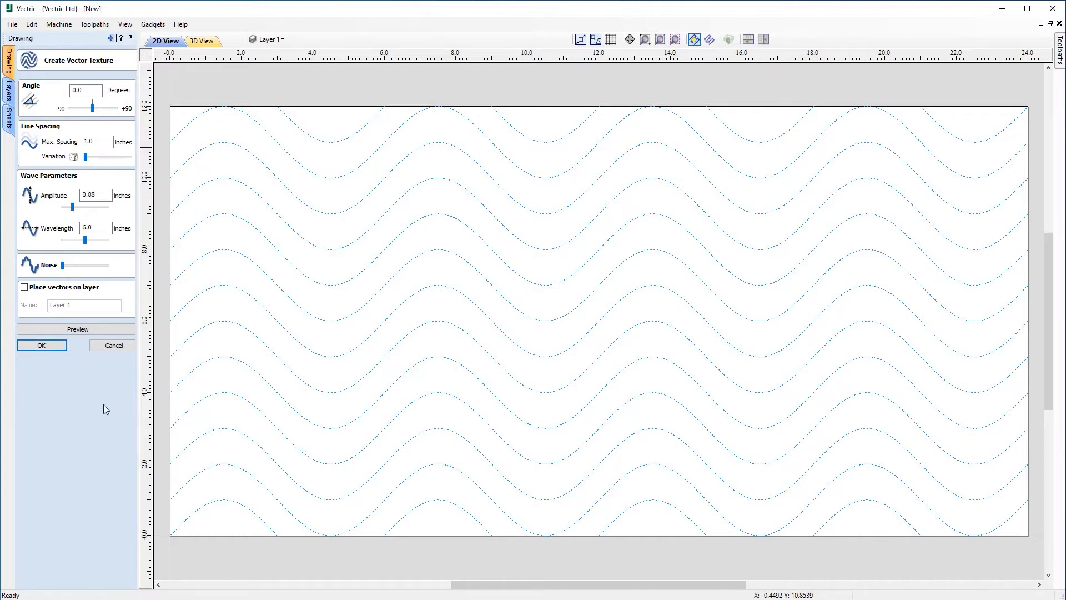
left_click(96, 329)
- Set the wave amplitude to 1 inch and preview the texture
left_click_drag(105, 195, 73, 195)
type("1")
left_click(76, 328)
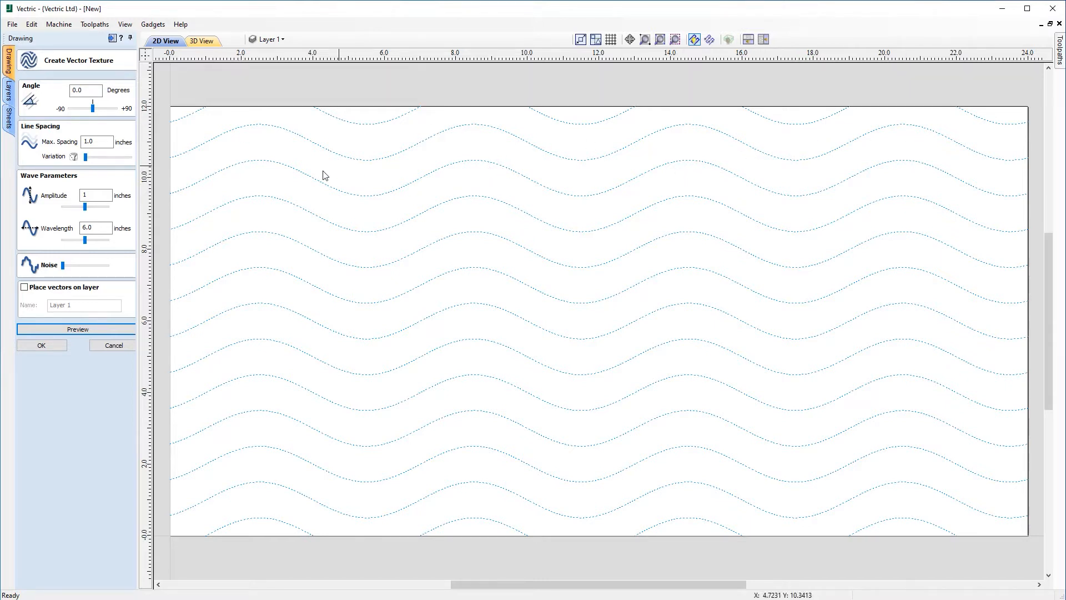
- Preview the texture with wavelengths of 2, 18 and 32 inches
double_click(94, 228)
type("2")
left_click(97, 329)
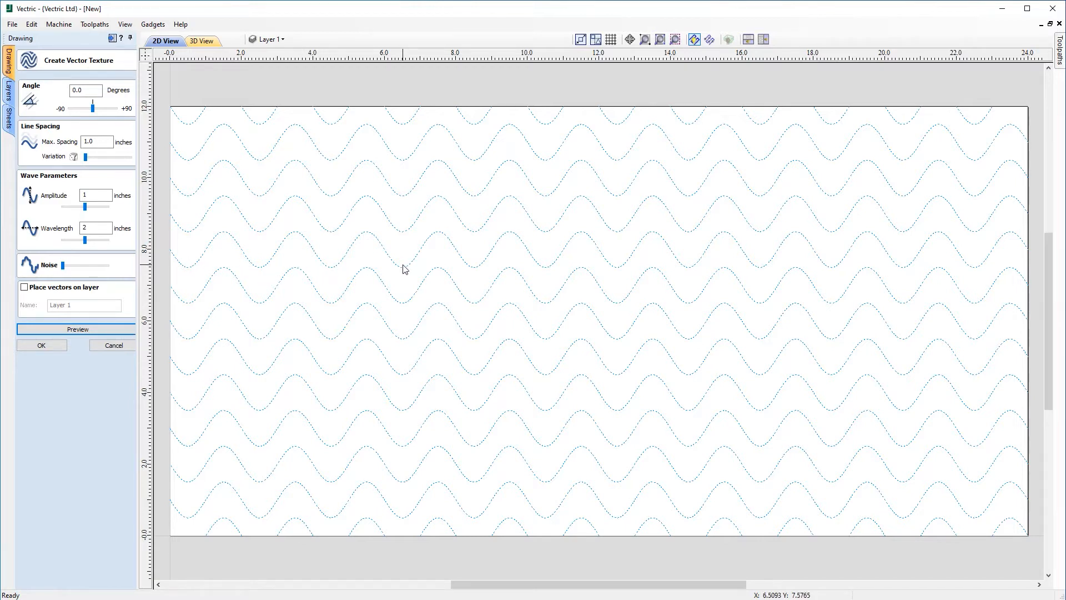
left_click(104, 224)
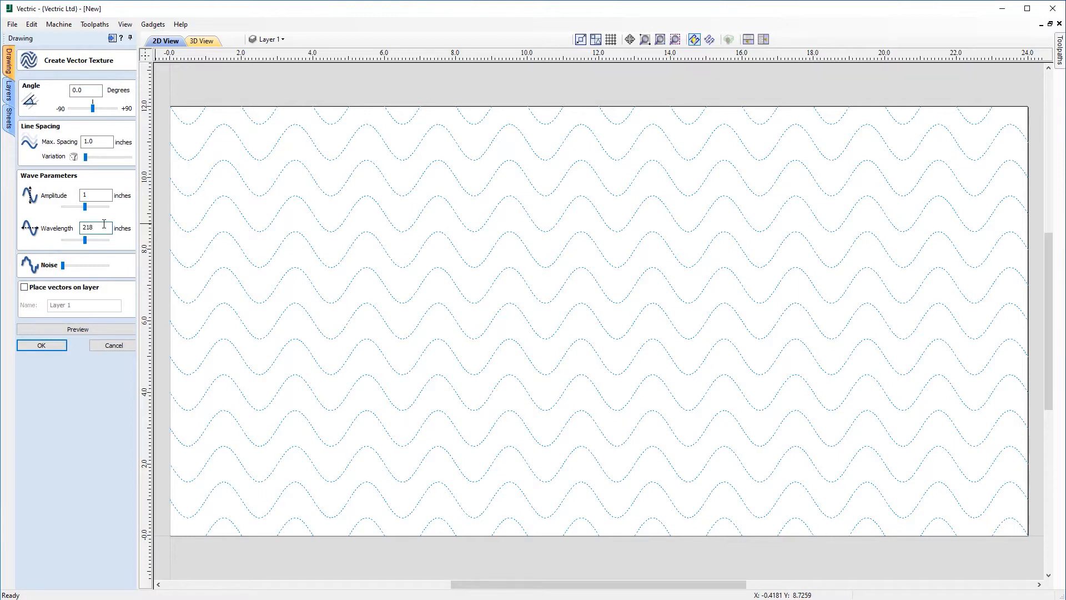
left_click(76, 329)
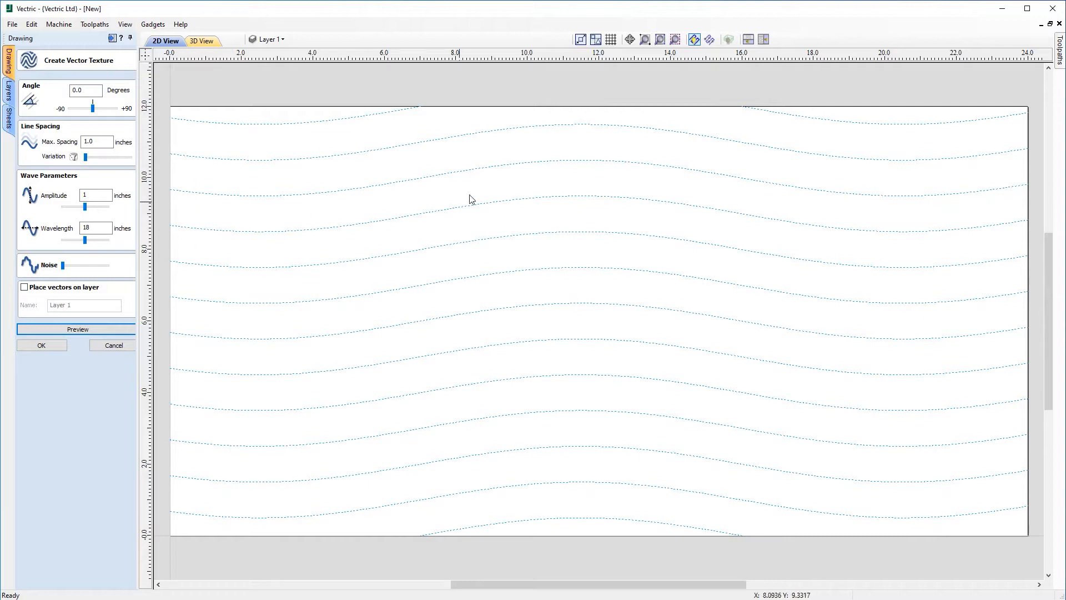
double_click(100, 224)
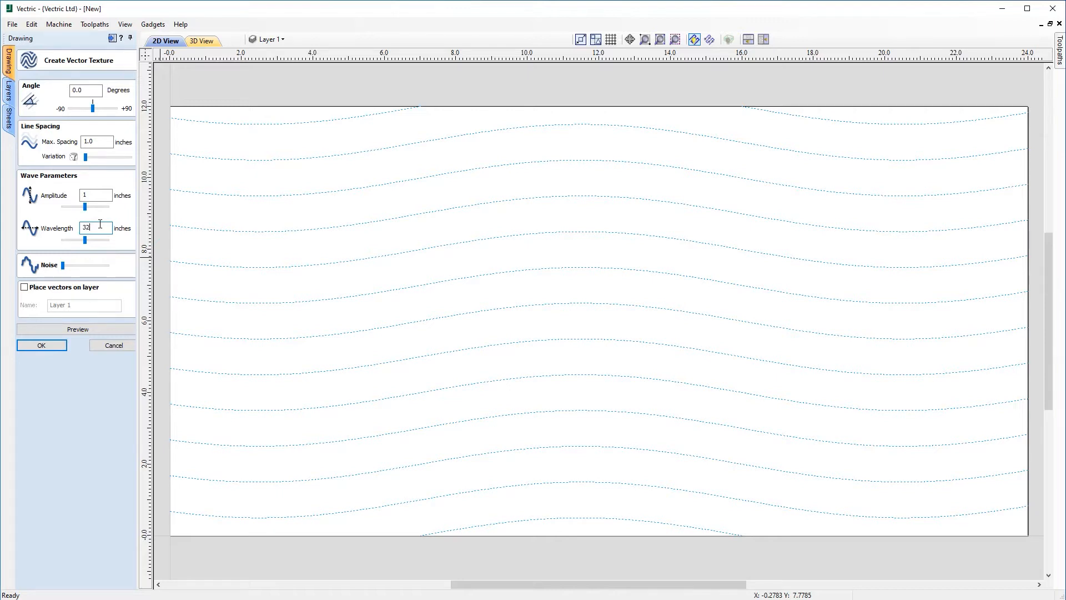
left_click(69, 329)
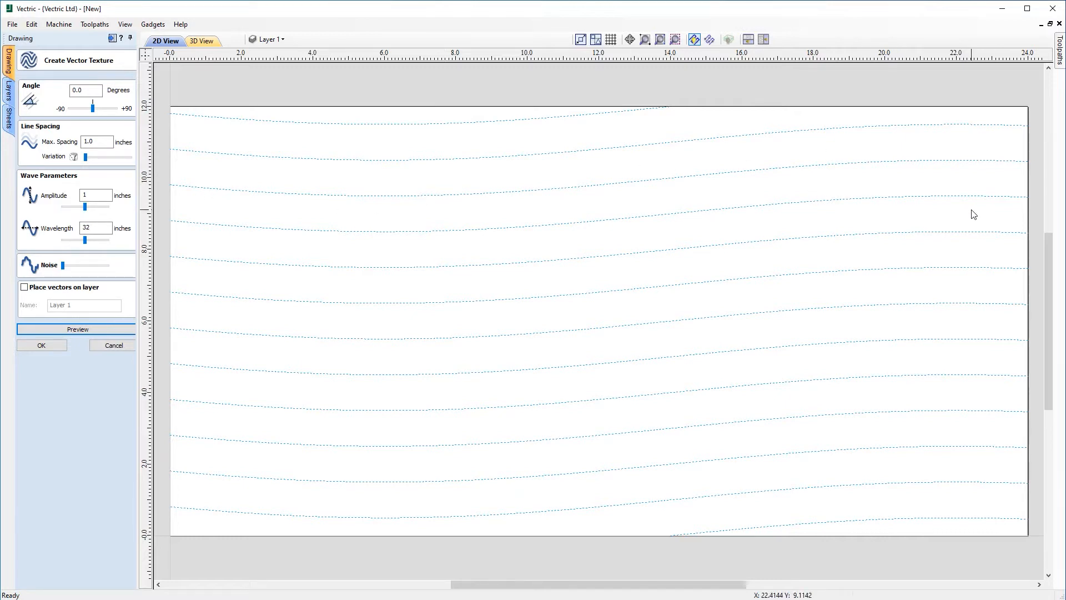
- Set the wavelength to 6 inches and preview the texture with the noise raised to about half
left_click_drag(100, 227, 55, 230)
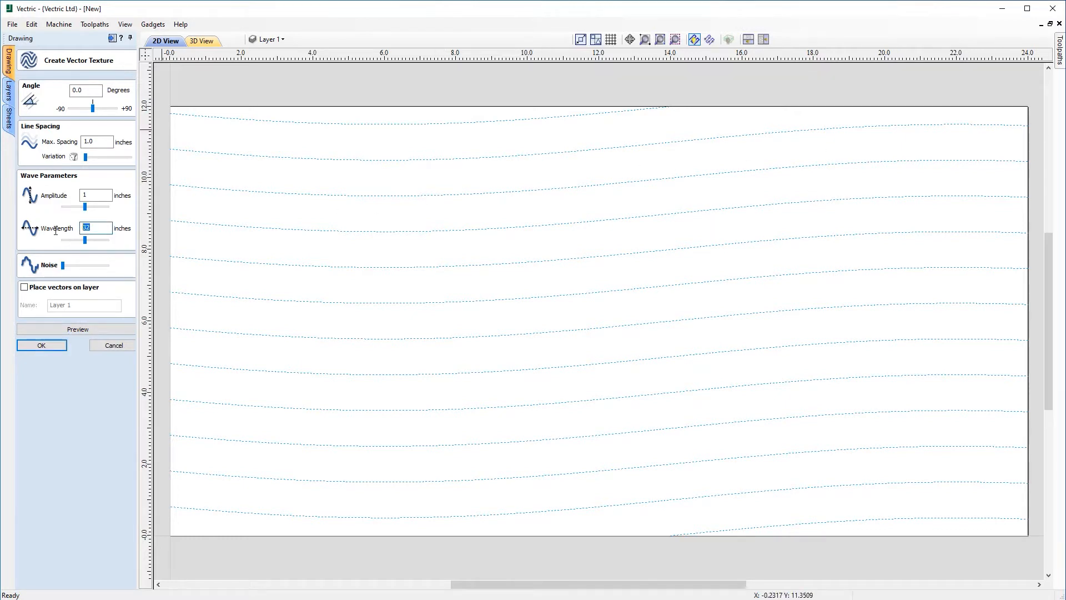
left_click(88, 329)
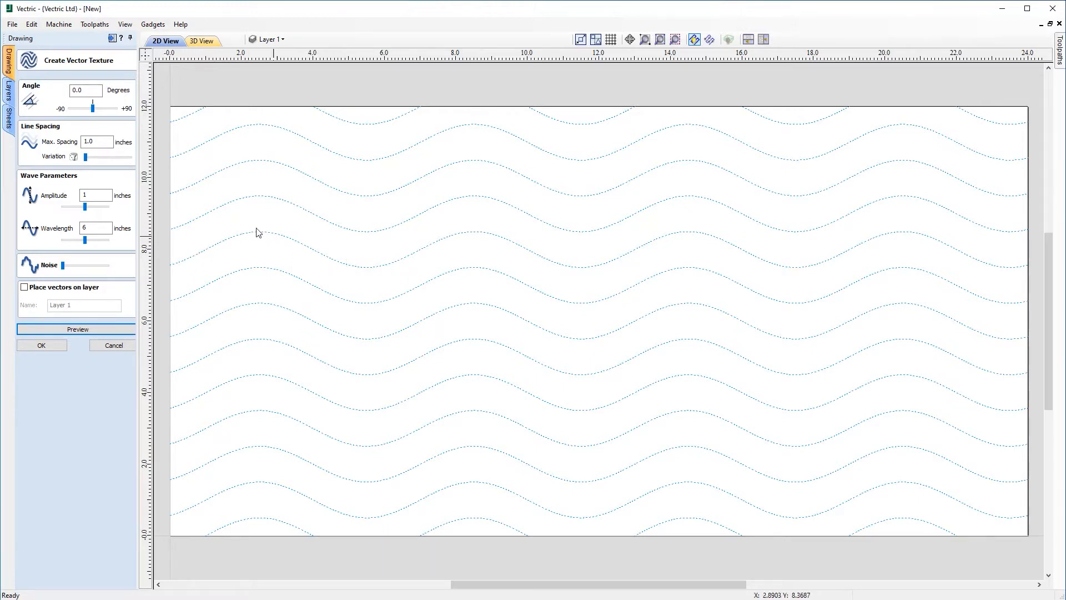
left_click_drag(63, 269, 86, 268)
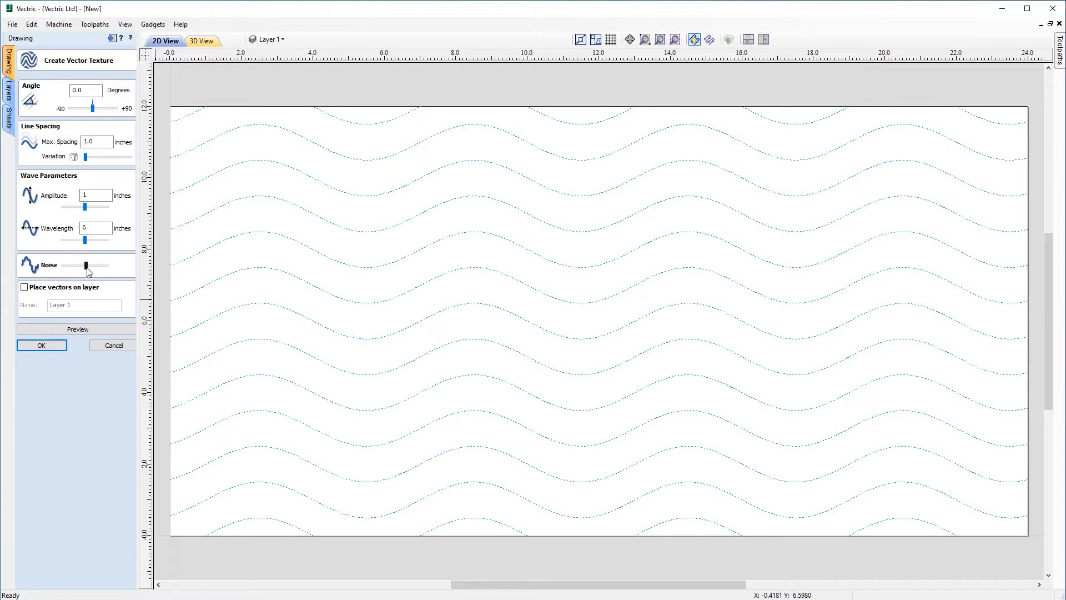
left_click(77, 330)
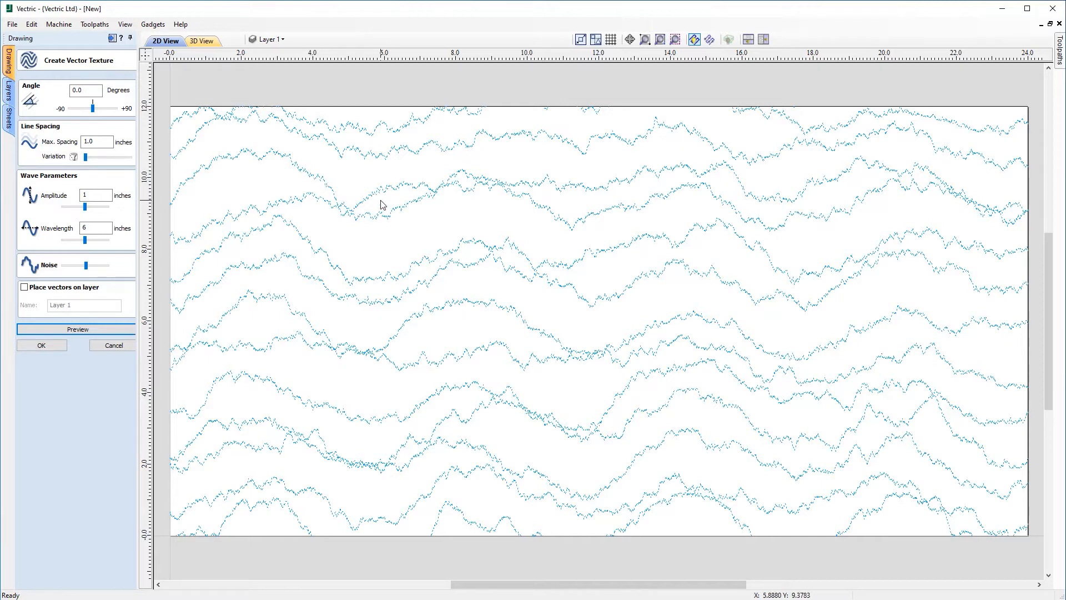
- Create the texture with the noise at its maximum and a maximum line spacing of 0.25 inch
left_click_drag(86, 265, 129, 270)
left_click(77, 330)
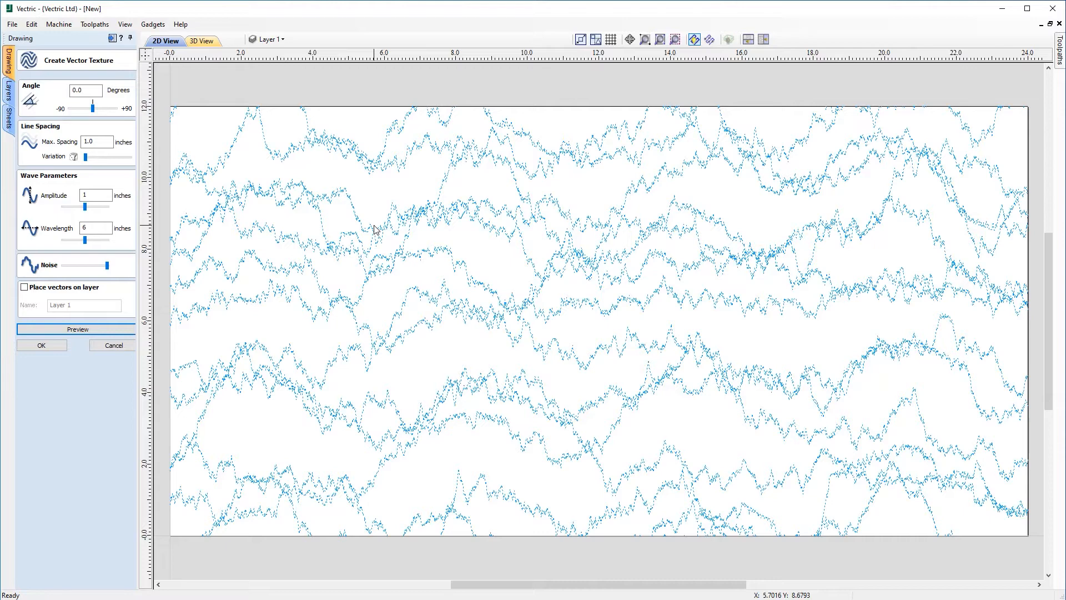
left_click_drag(96, 141, 58, 139)
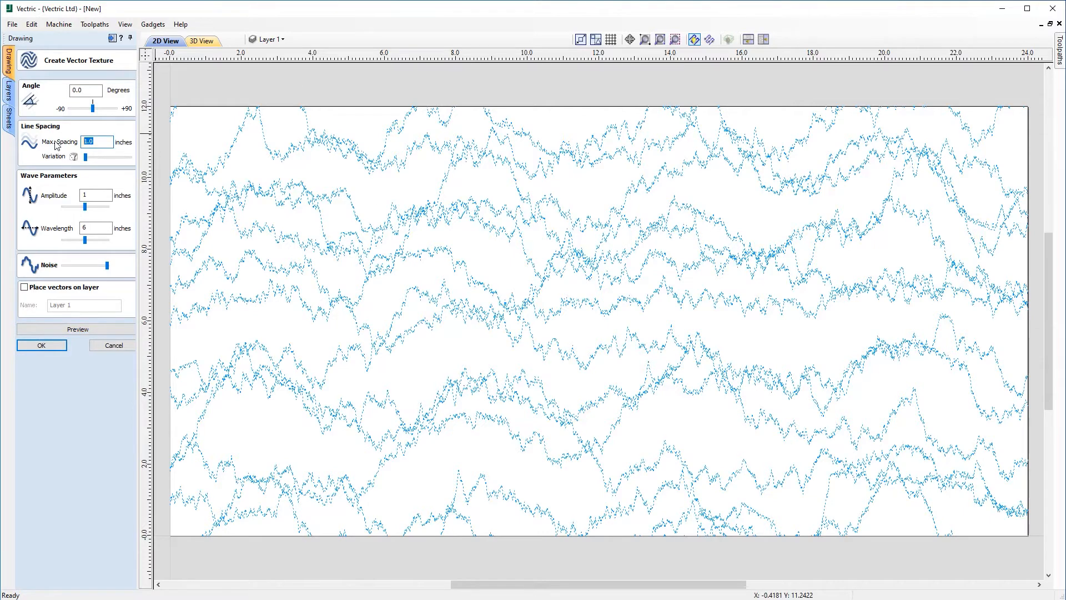
left_click(89, 328)
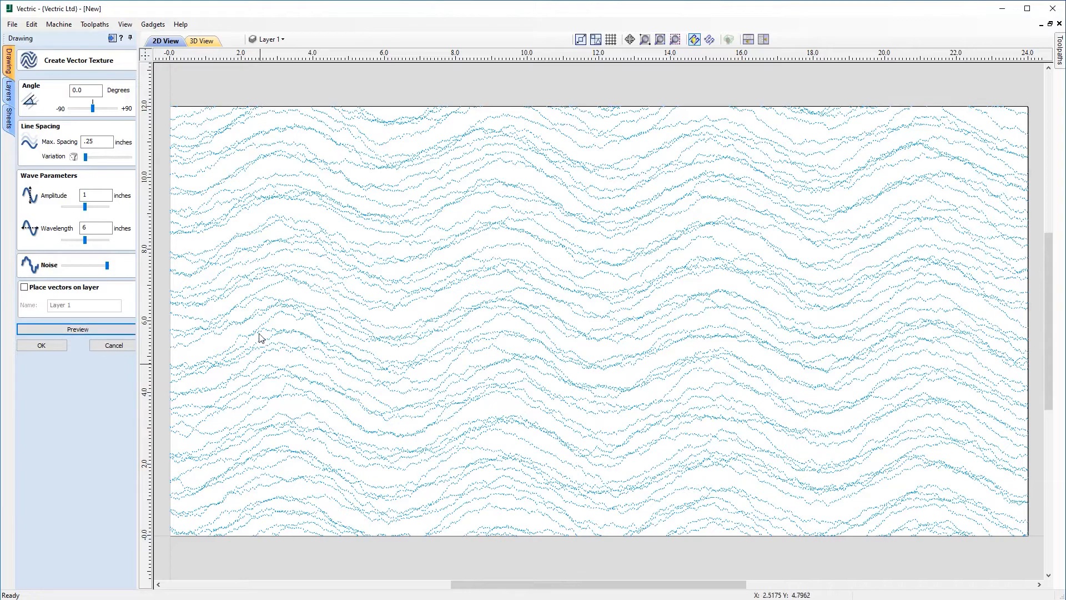
scroll(486, 331, "up", 2)
scroll(494, 308, "down", 2)
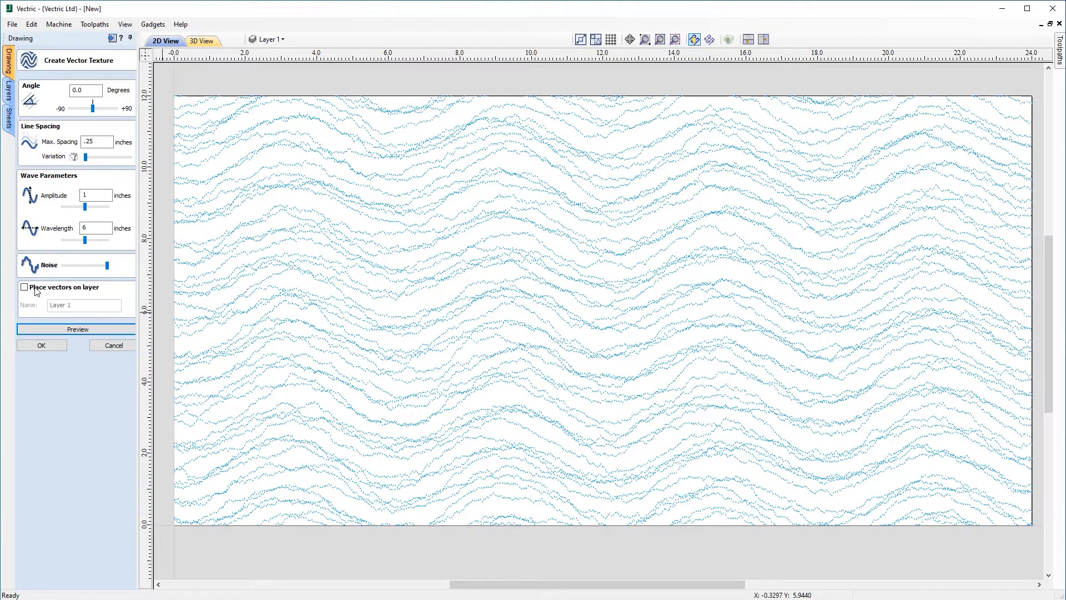
left_click(59, 346)
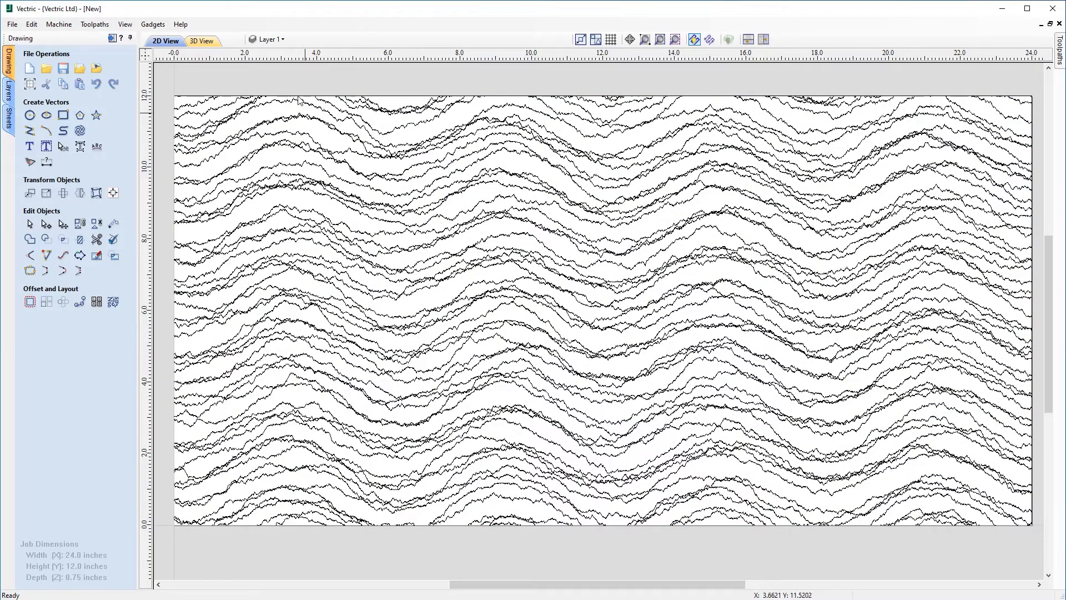
- Toggle the visibility of Layer 1 off and on to check that the texture vectors are on it
left_click(281, 40)
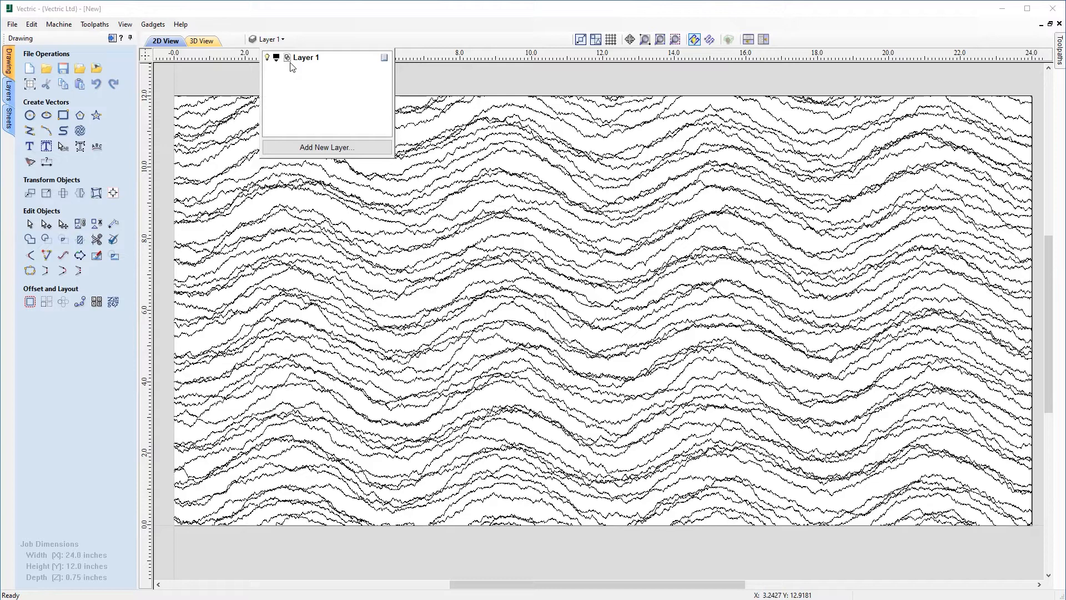
left_click(456, 119)
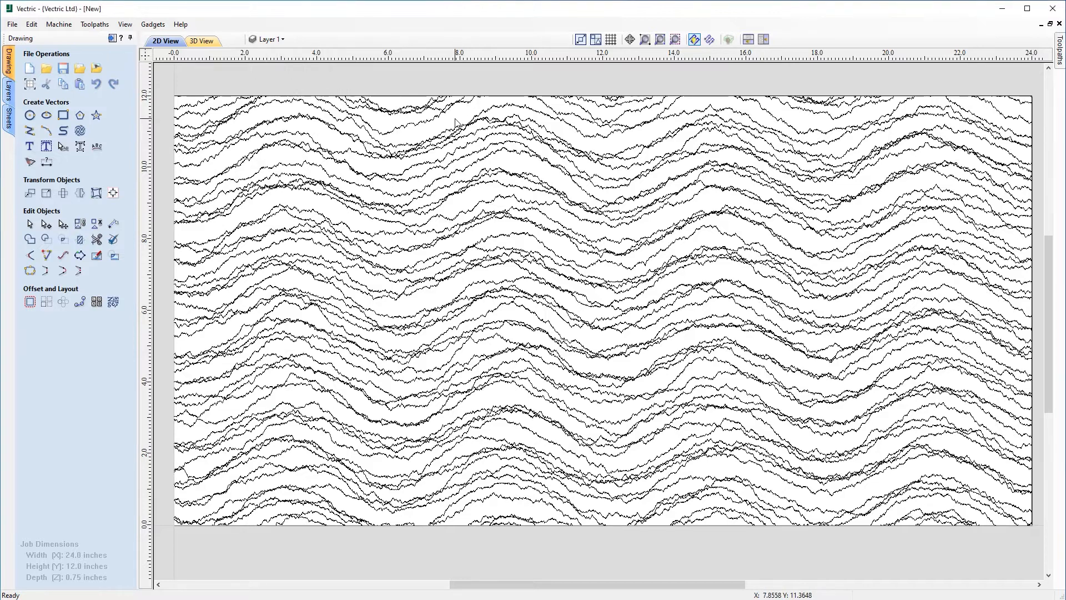
left_click(271, 38)
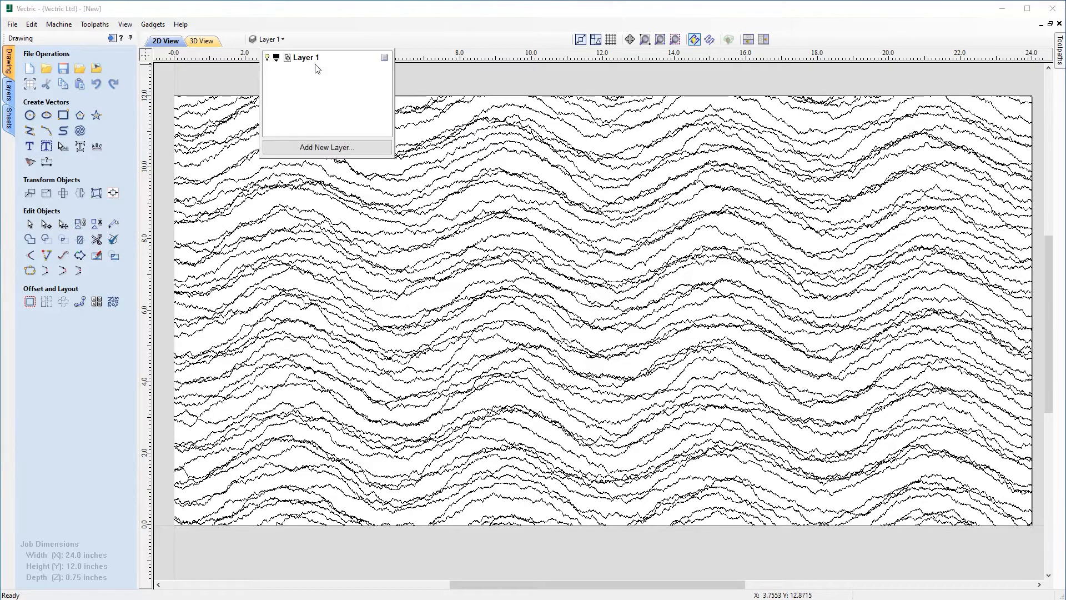
left_click(268, 58)
left_click(268, 57)
left_click(268, 57)
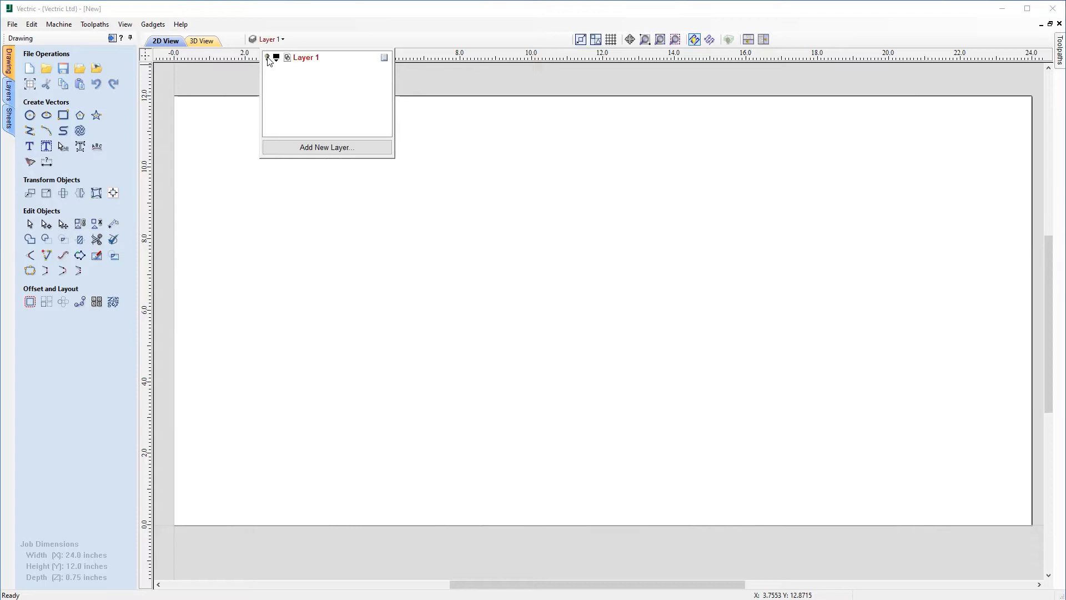
left_click(268, 58)
left_click(443, 84)
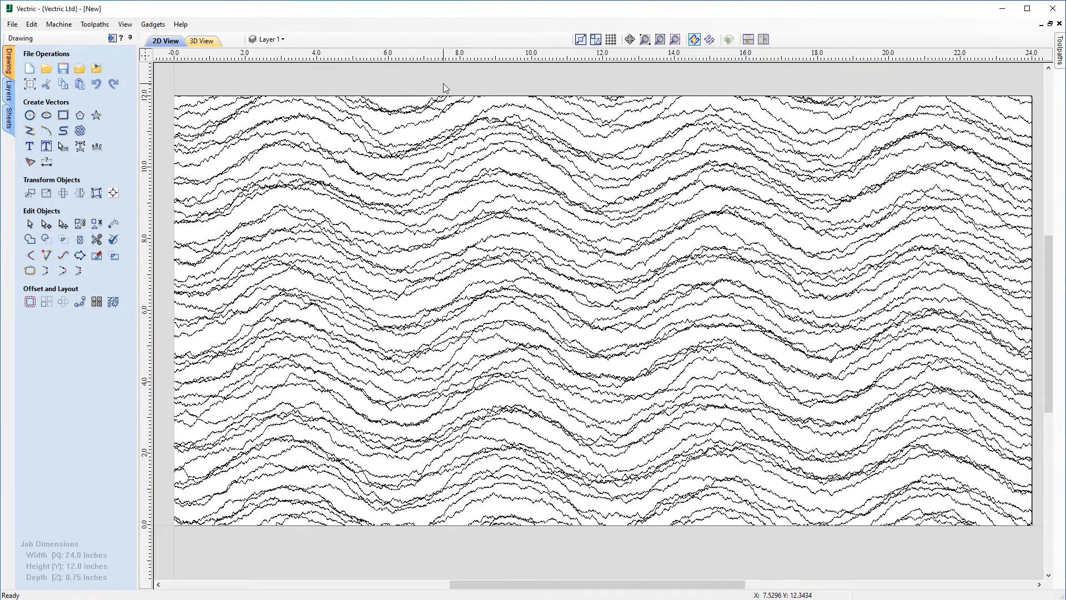
- Replace the existing texture with a new one using the same settings, placed on a layer named Textures
key("ctrl+a")
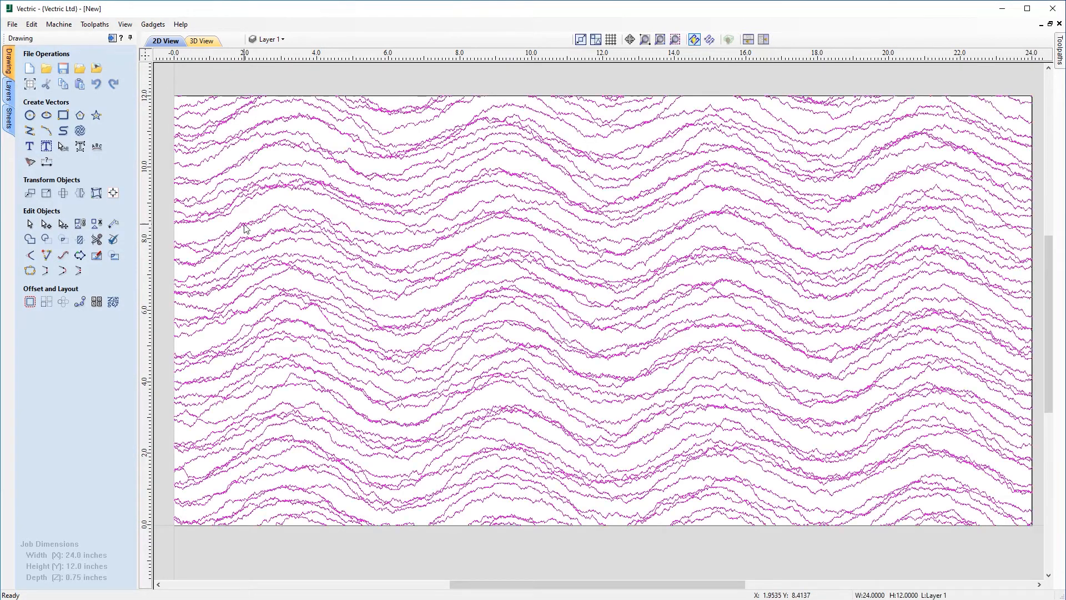
left_click(84, 135)
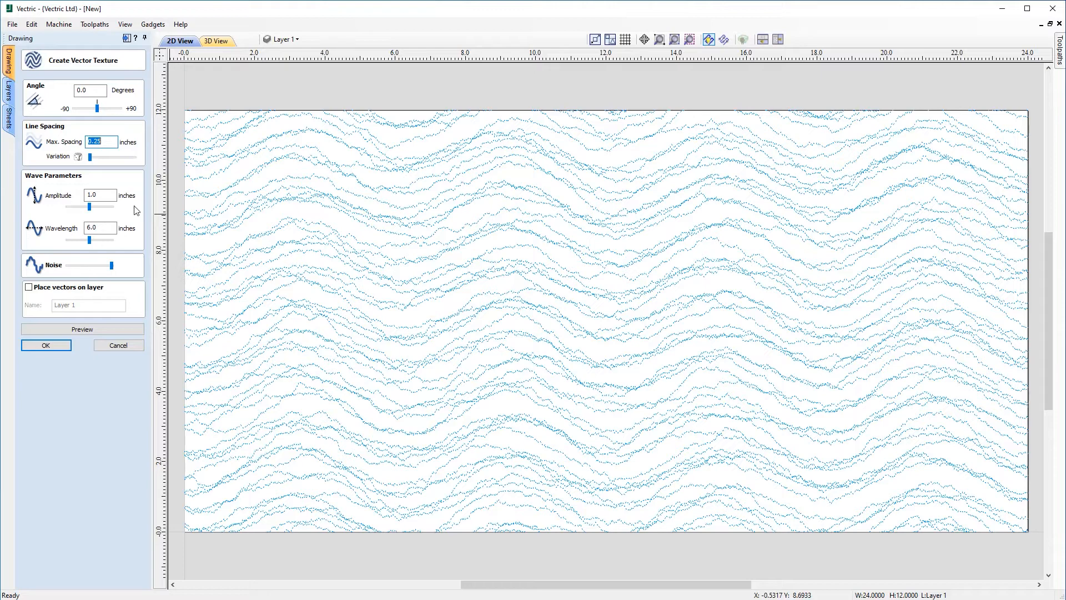
left_click(28, 288)
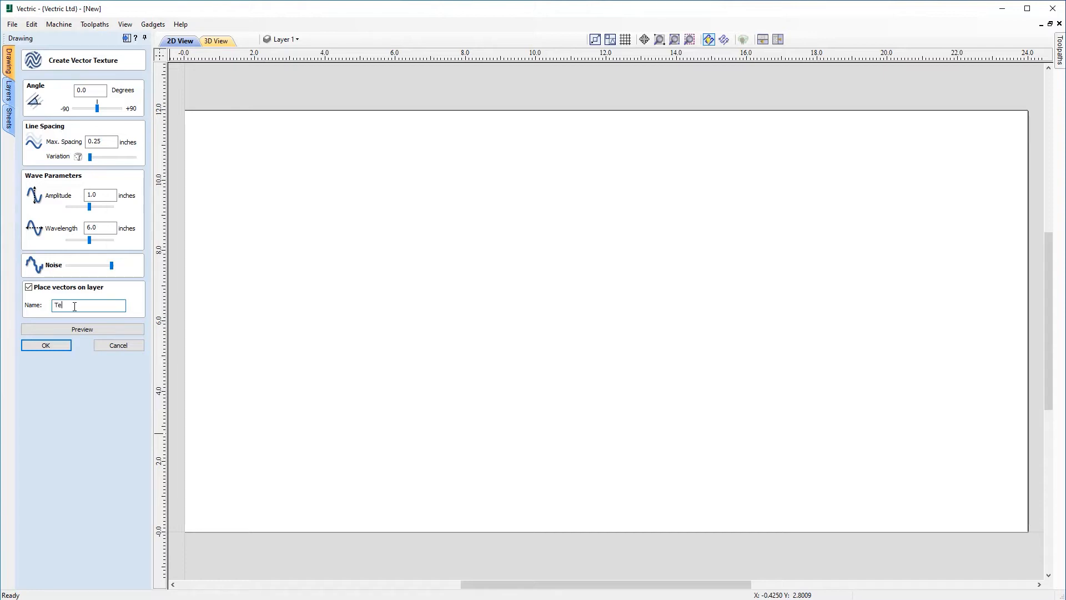
type("s")
left_click(82, 329)
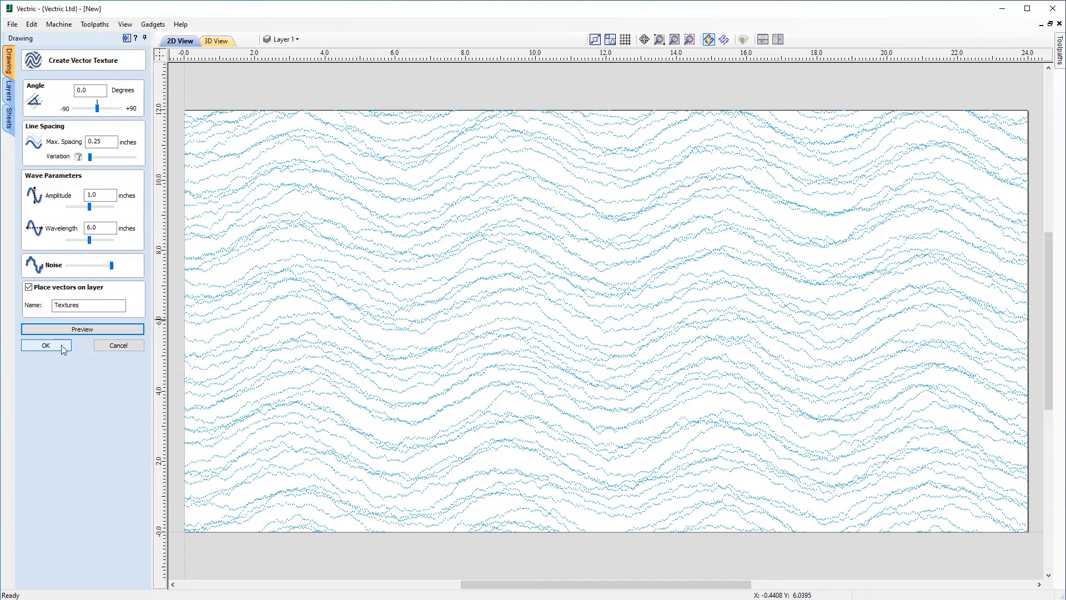
left_click(46, 345)
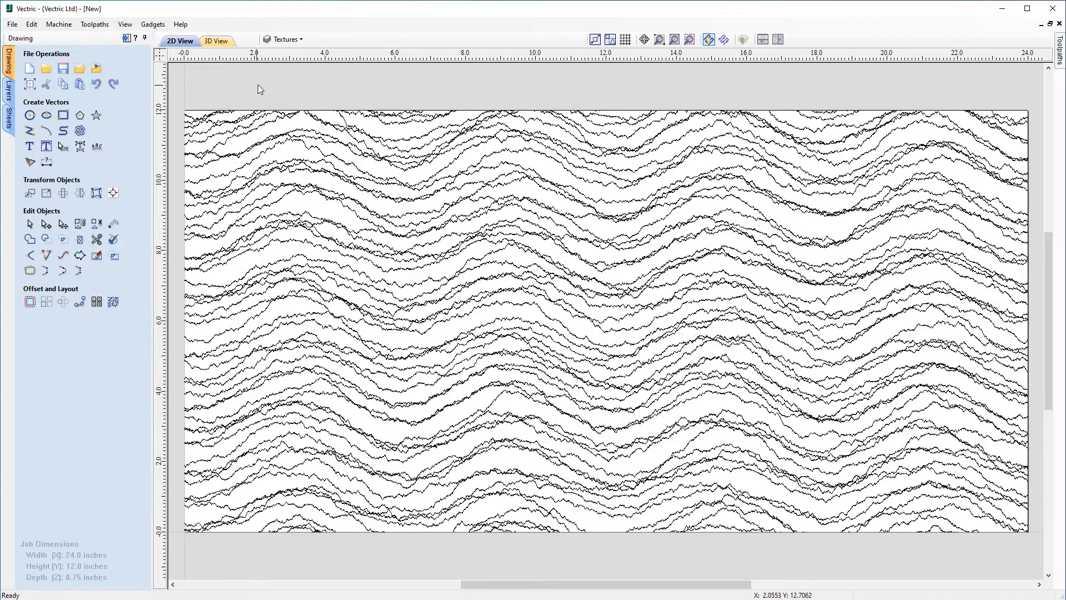
- Toggle the visibility of the Textures layer and Layer 1 to check which layer holds the texture vectors
left_click(300, 41)
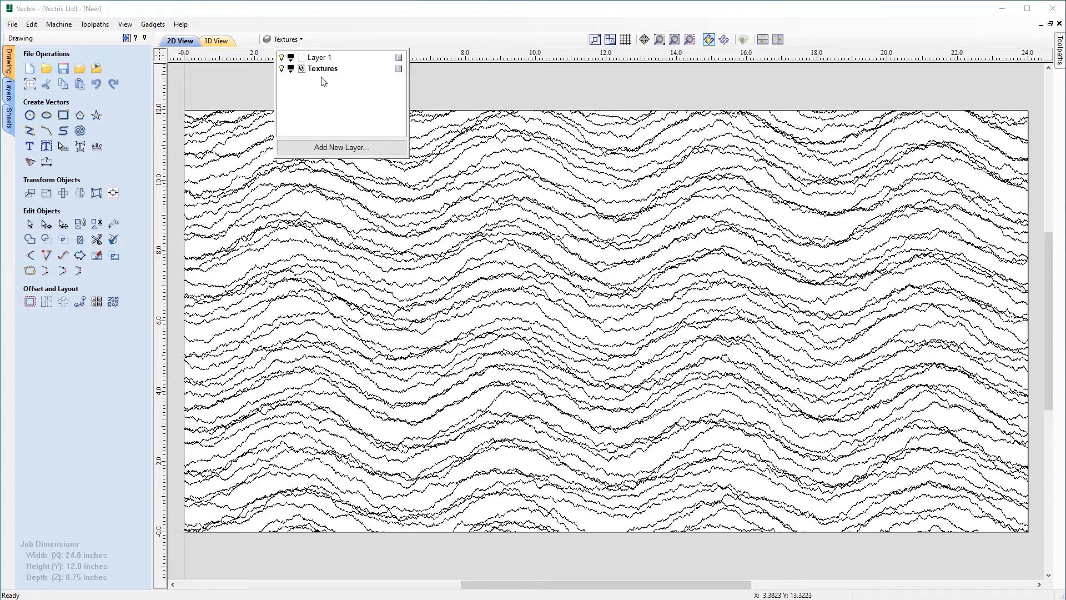
left_click(281, 68)
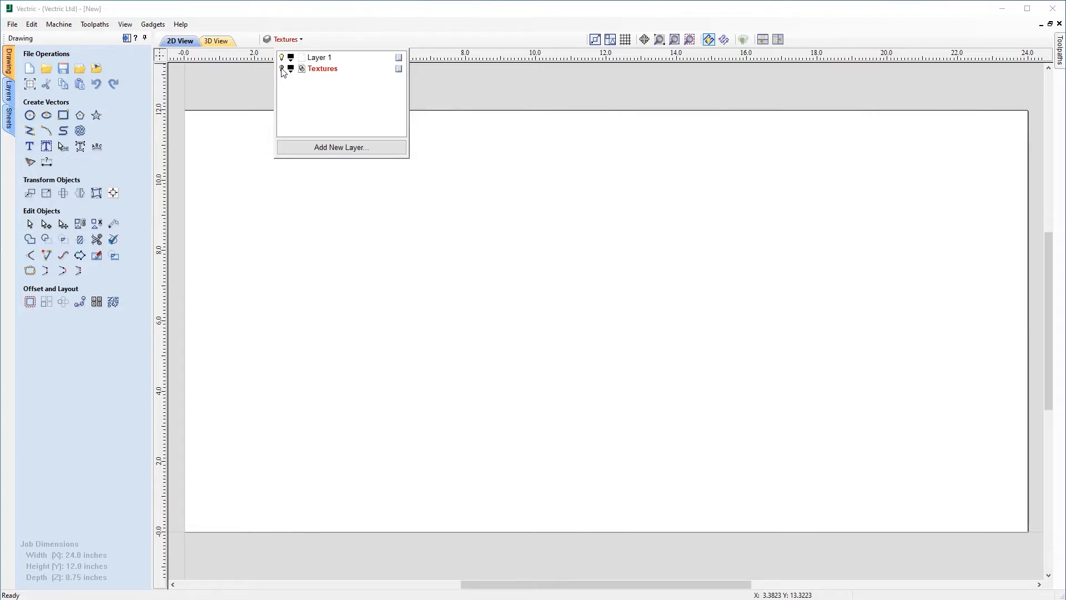
left_click(281, 69)
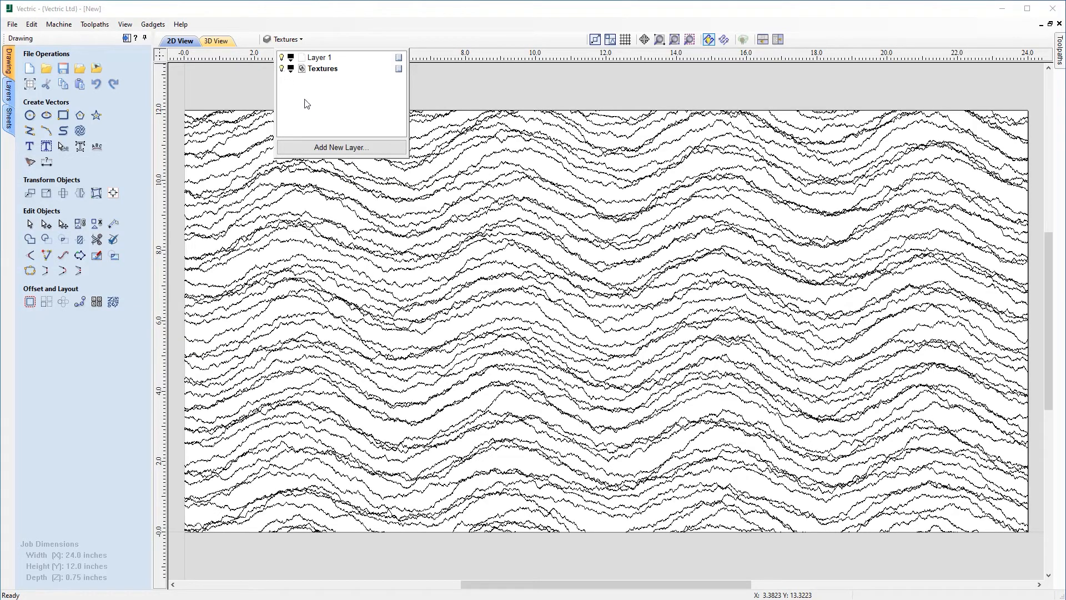
left_click(282, 68)
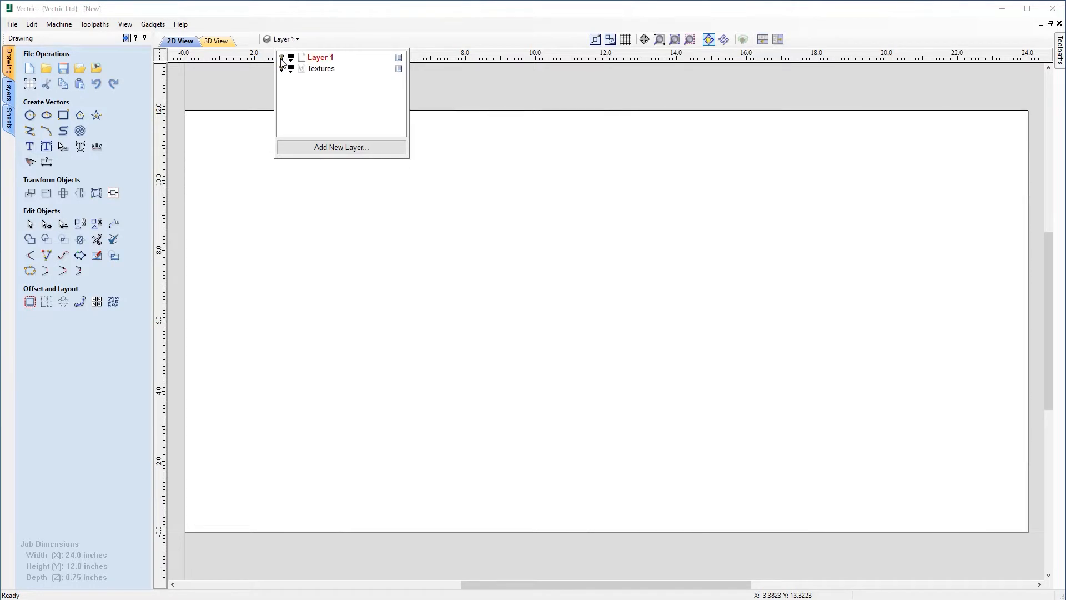
left_click(282, 57)
left_click(311, 69)
left_click(282, 68)
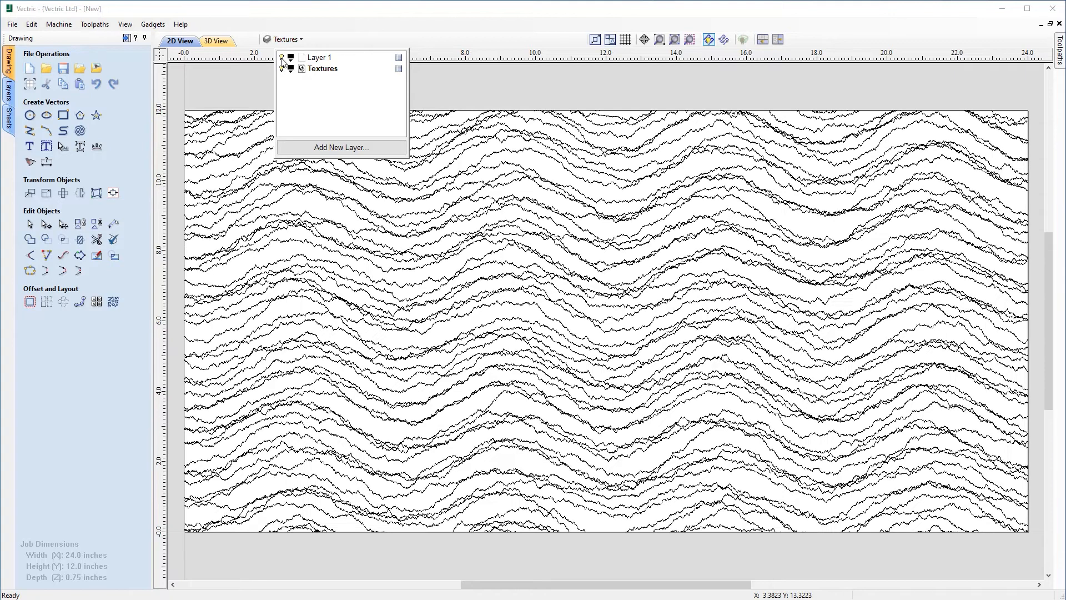
left_click(600, 91)
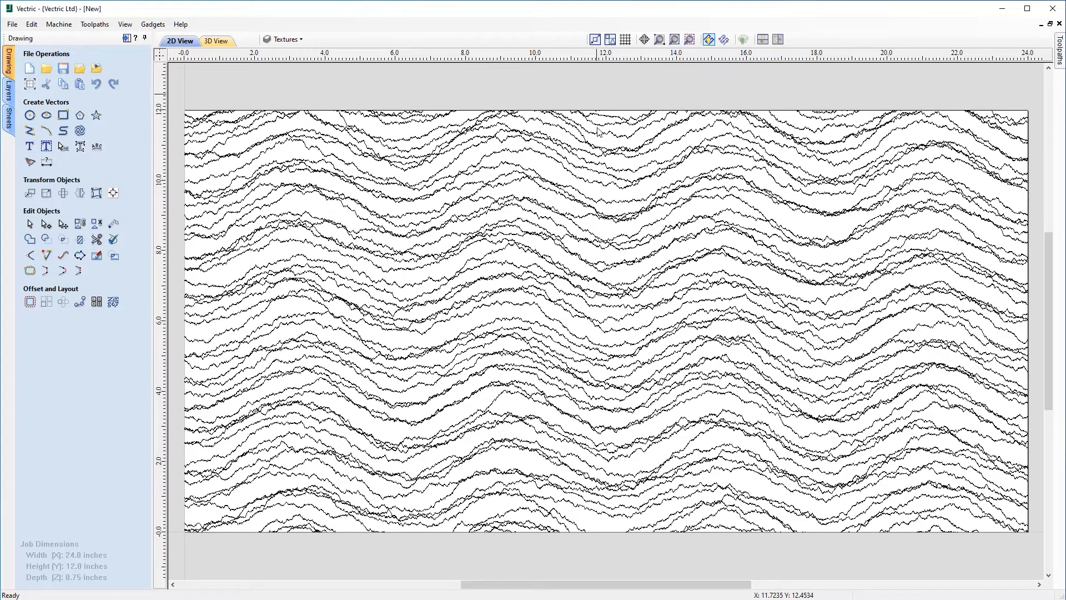
- Select the texture vectors covering the job and delete them
left_click(630, 296)
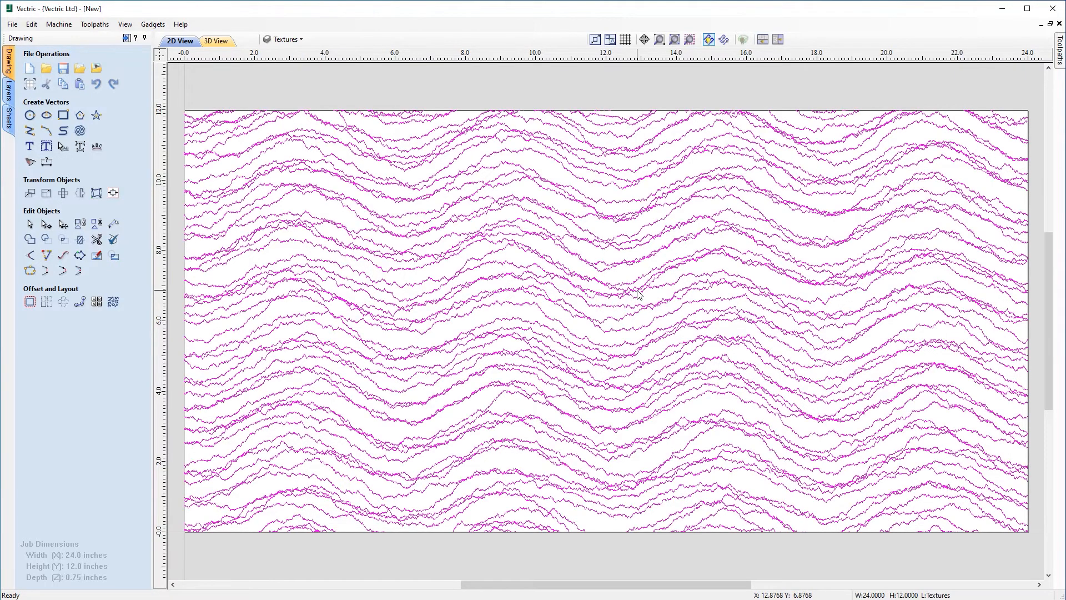
right_click(639, 292)
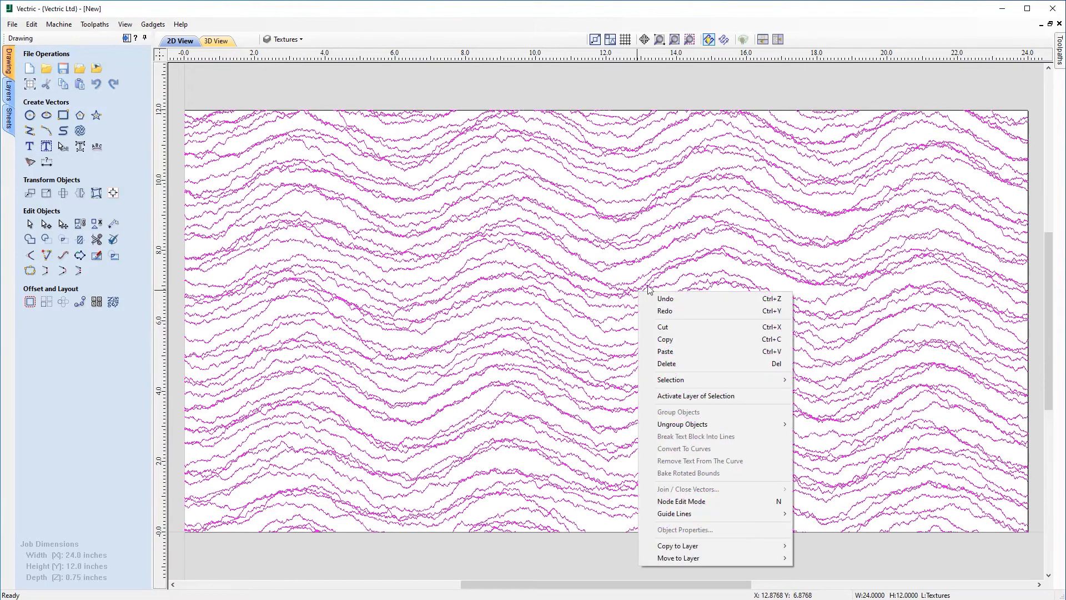
left_click(687, 365)
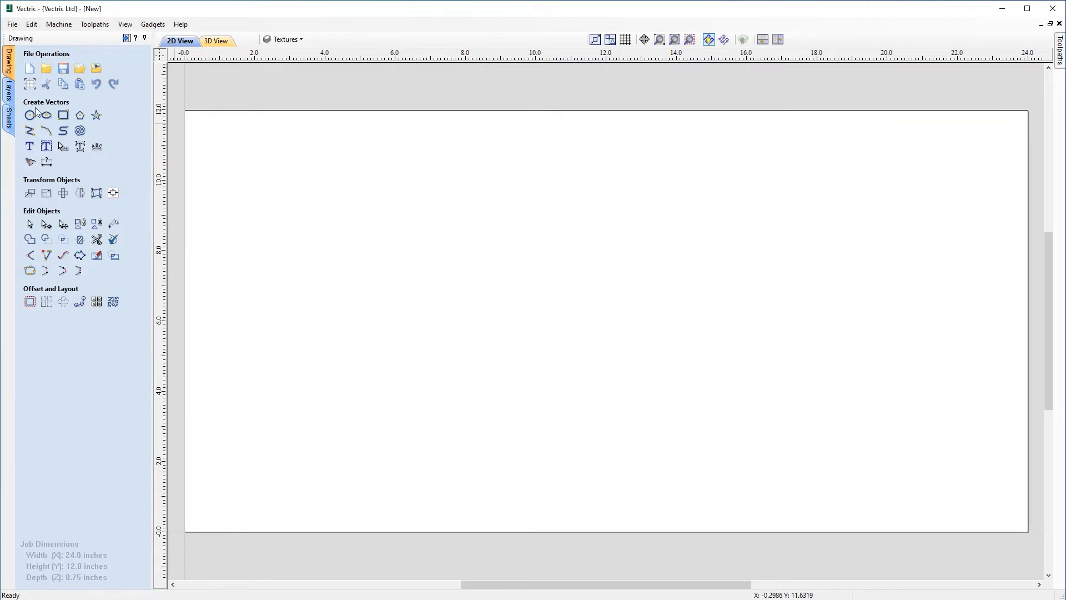
- Draw a five-sided polygon centred at X 12, Y 6 with a radius of about 4.9 inches
left_click(83, 116)
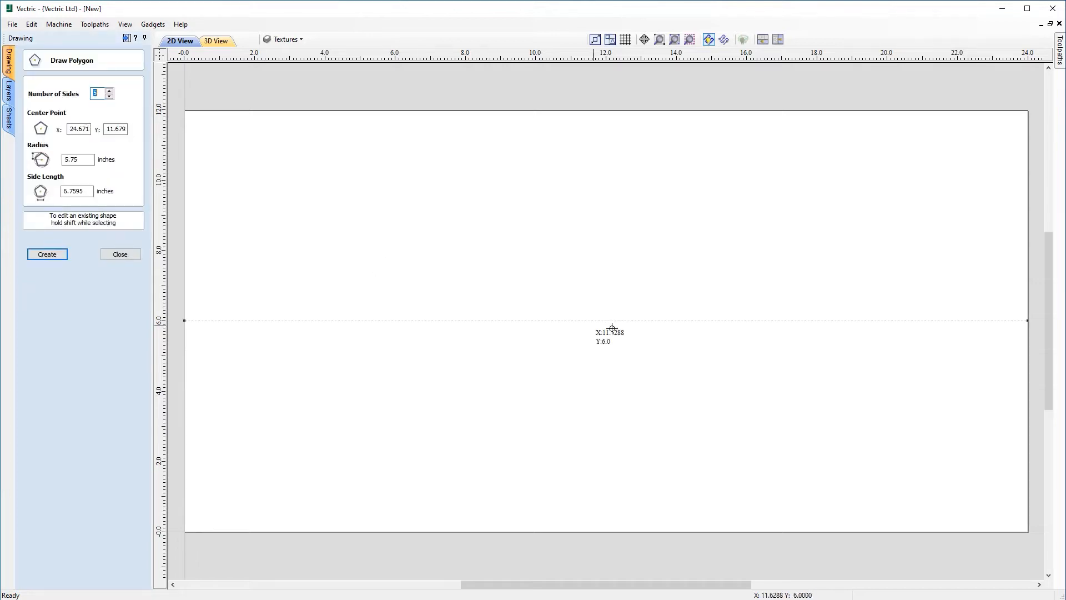
left_click_drag(607, 320, 481, 207)
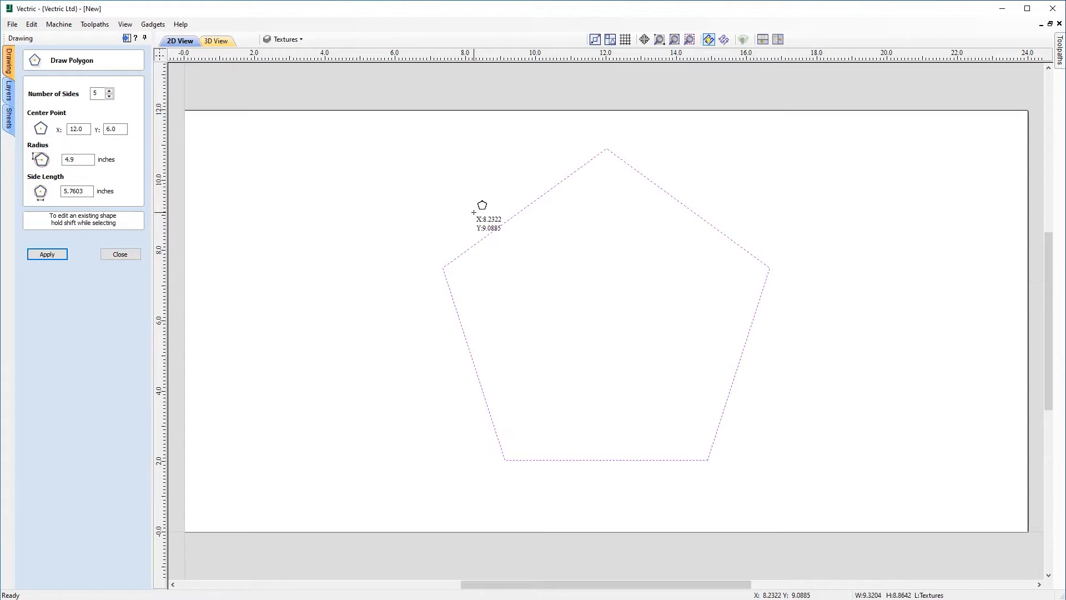
key("Escape")
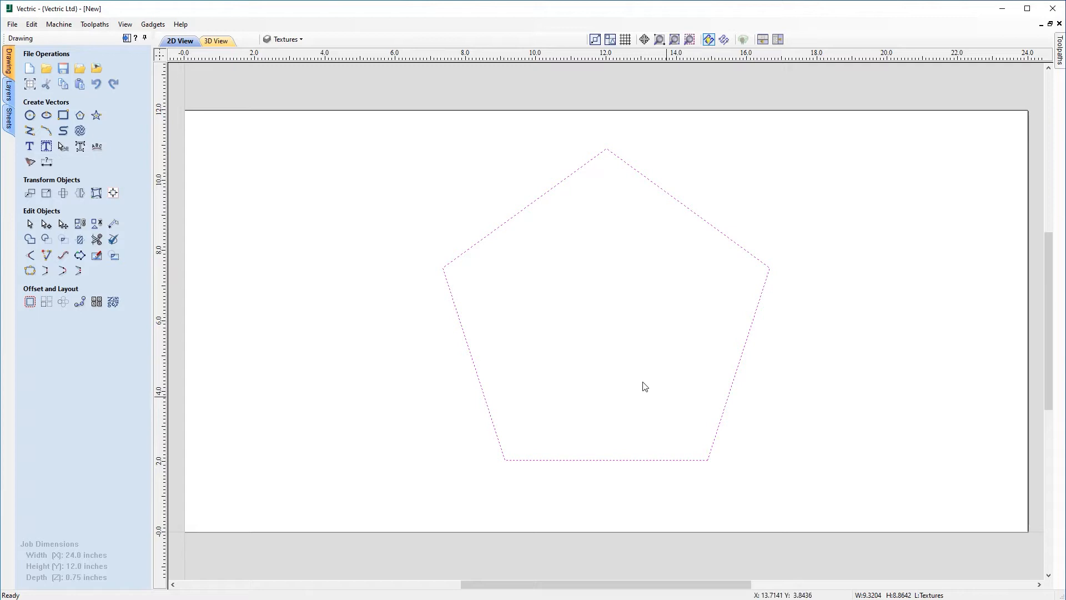
- Preview and create a vector texture inside the selected pentagon, placed on the Textures layer
left_click(80, 132)
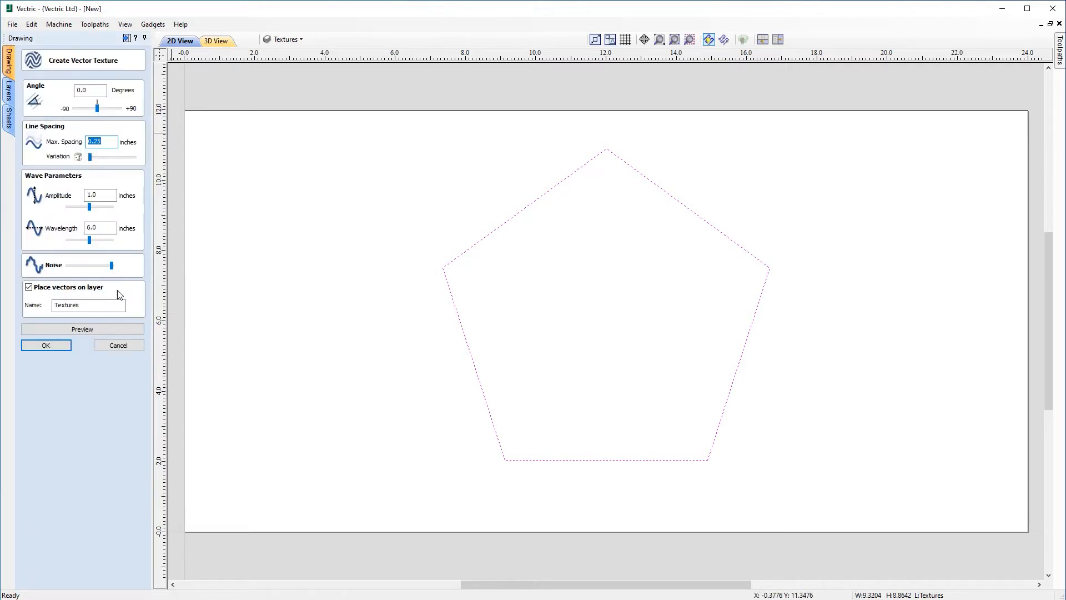
left_click(95, 332)
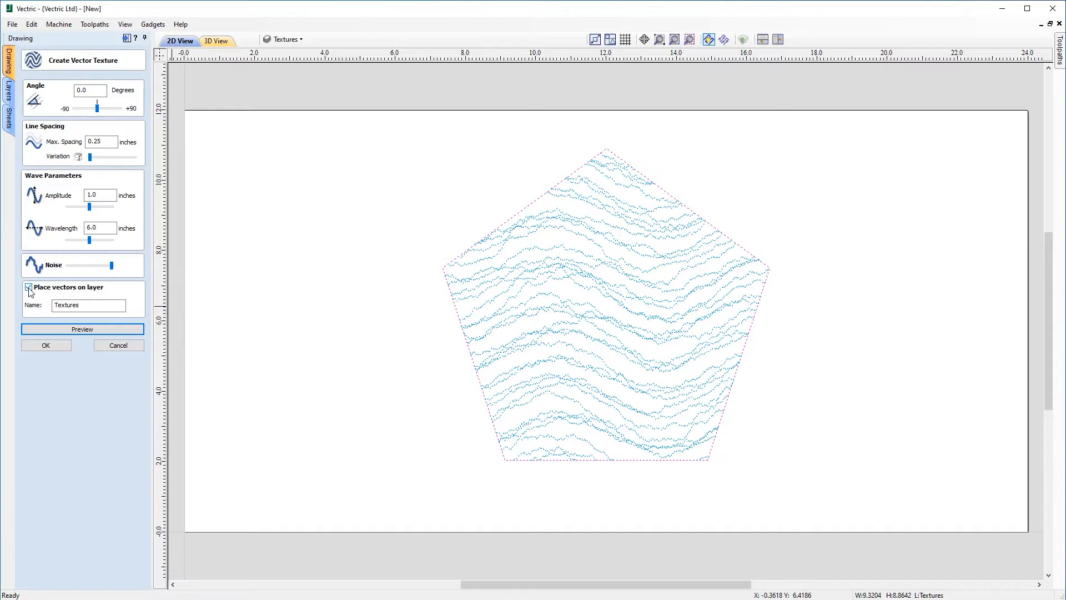
left_click(54, 349)
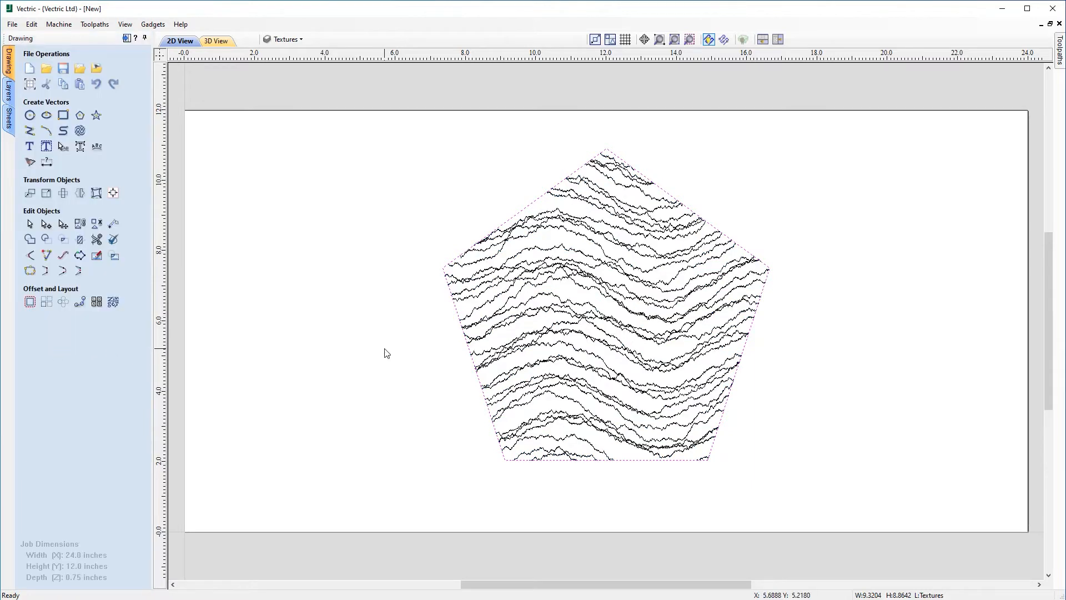
- Toggle the Textures layer off and on to check that it holds the pentagon's texture
left_click(286, 39)
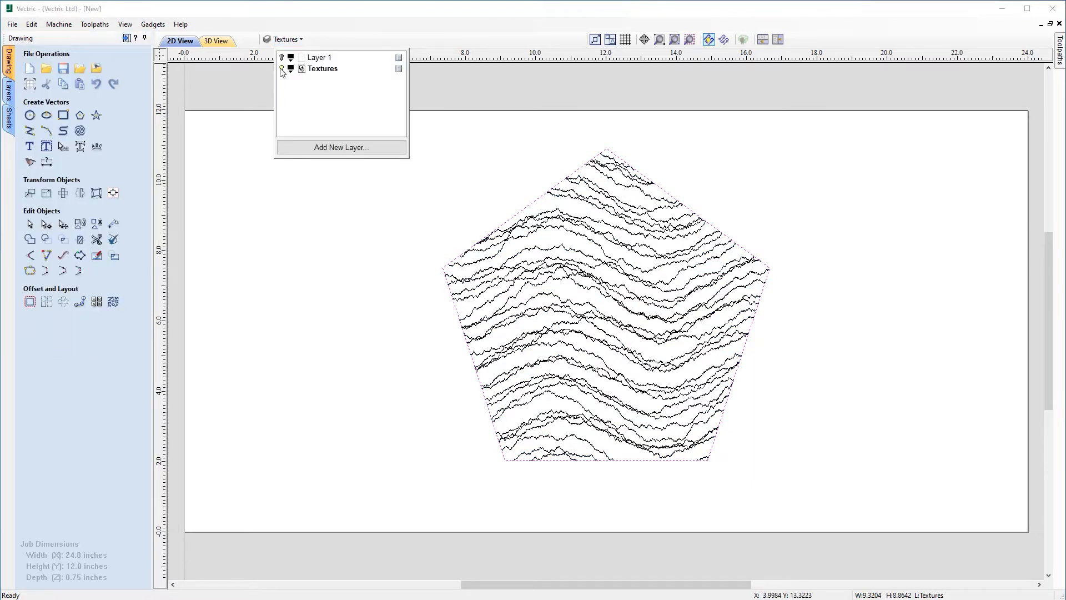
left_click(282, 69)
left_click(282, 69)
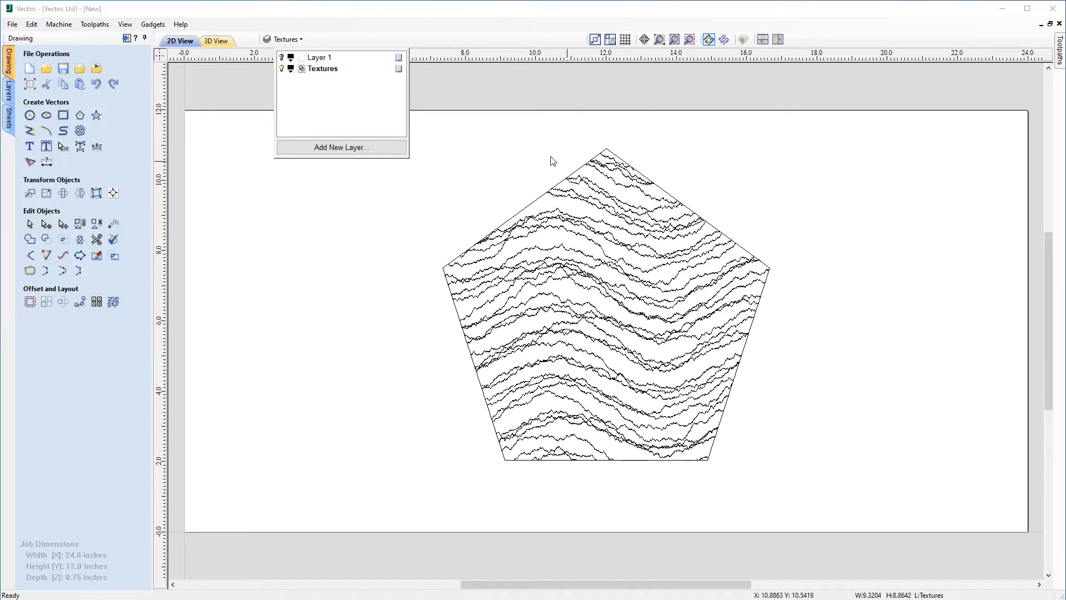
left_click(518, 150)
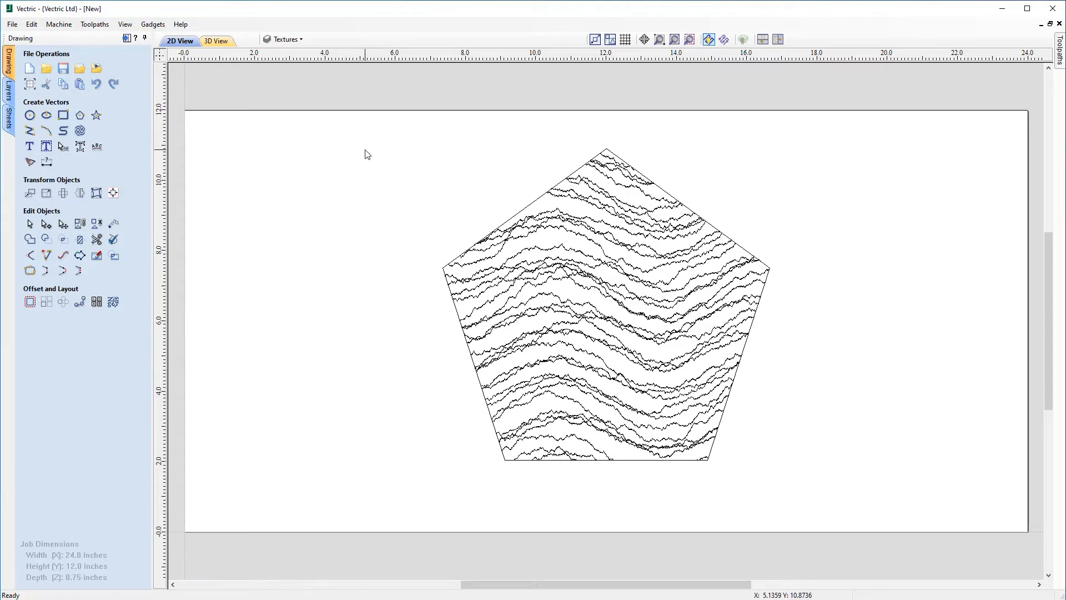
- Replace the pentagon and its texture with a full-job texture using a 1 inch maximum spacing and no noise
mouse_move(391, 144)
left_mouse_down()
mouse_move(752, 491)
mouse_move(346, 253)
left_mouse_up()
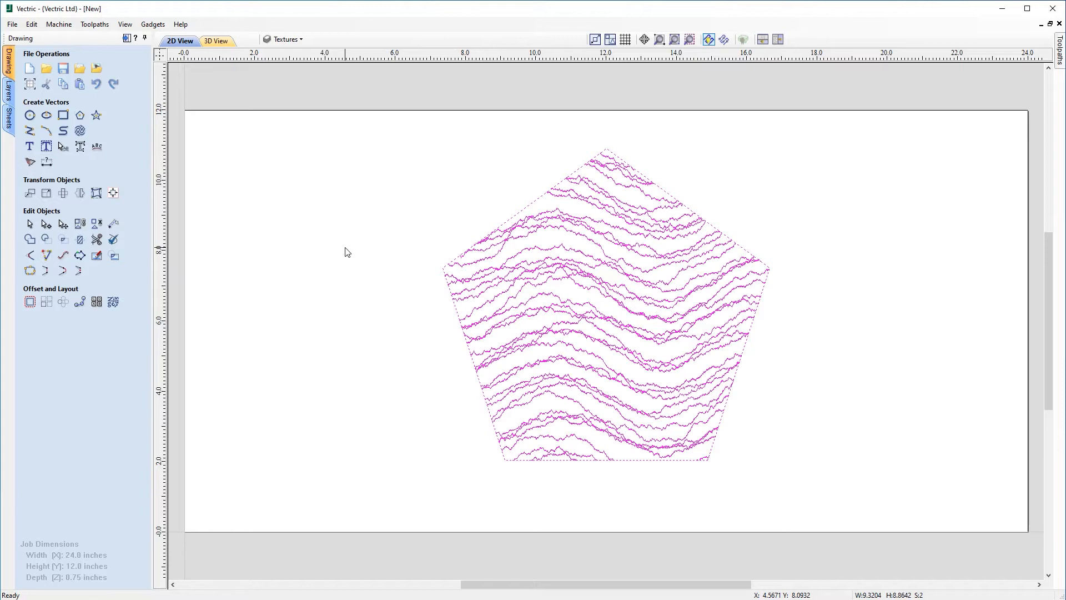
key("Delete")
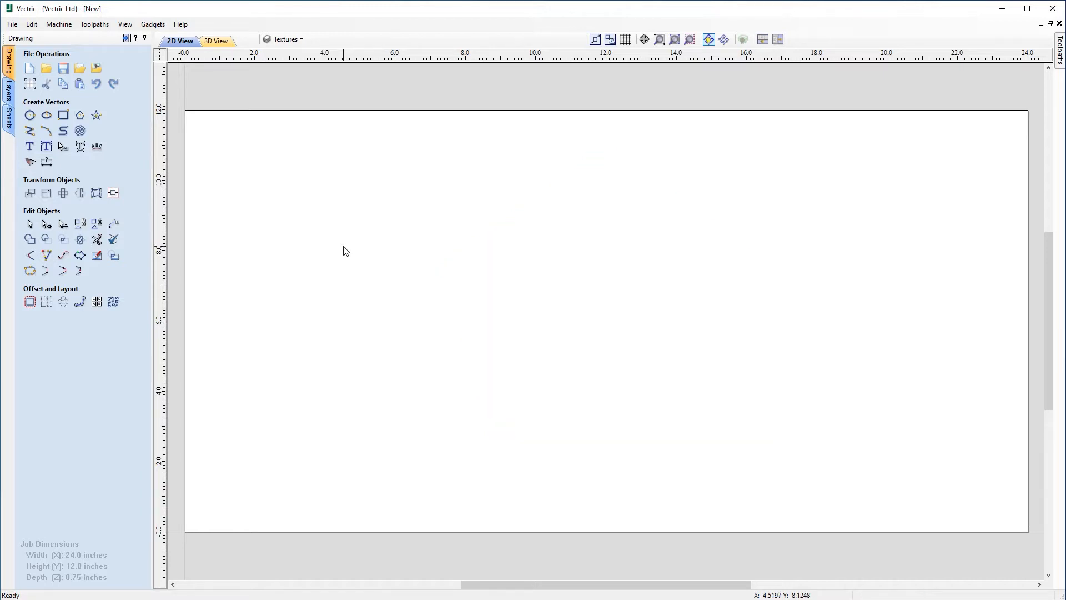
left_click(79, 133)
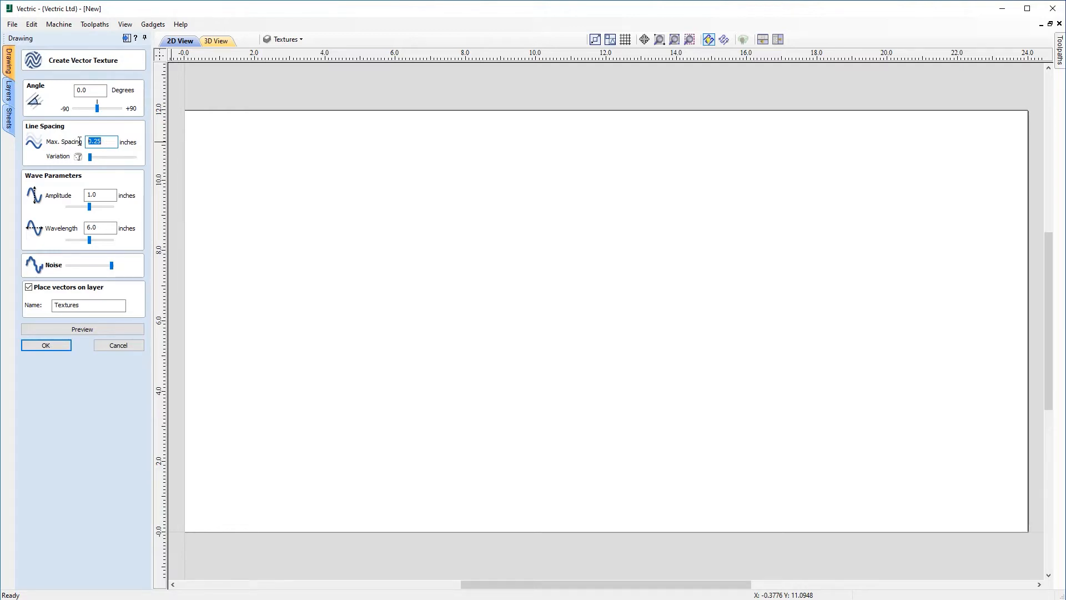
type("1")
key("Tab")
left_click_drag(112, 265, 49, 275)
left_click(62, 329)
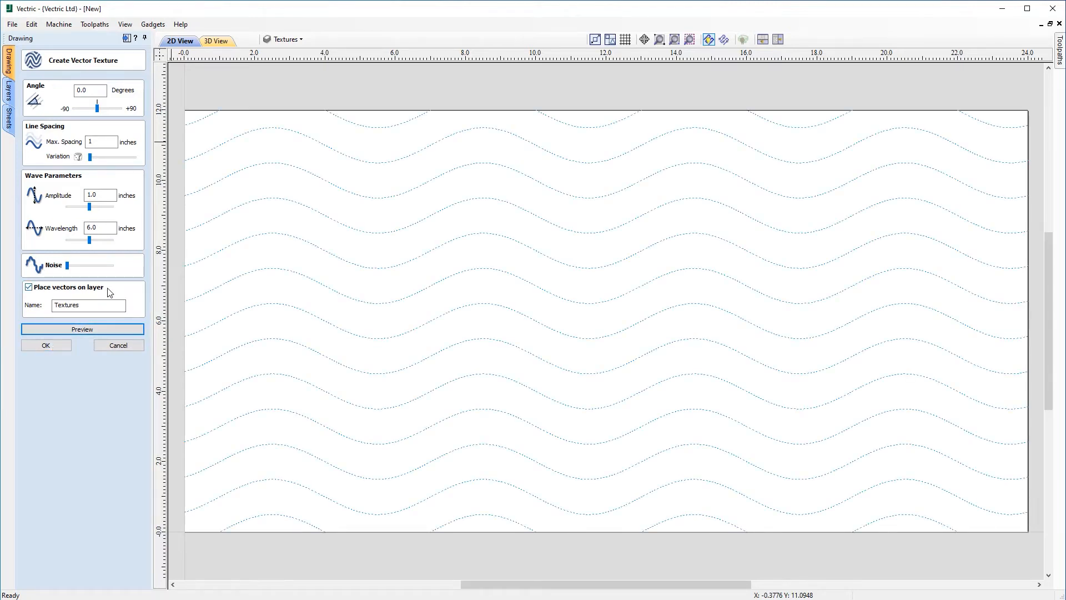
left_click(46, 350)
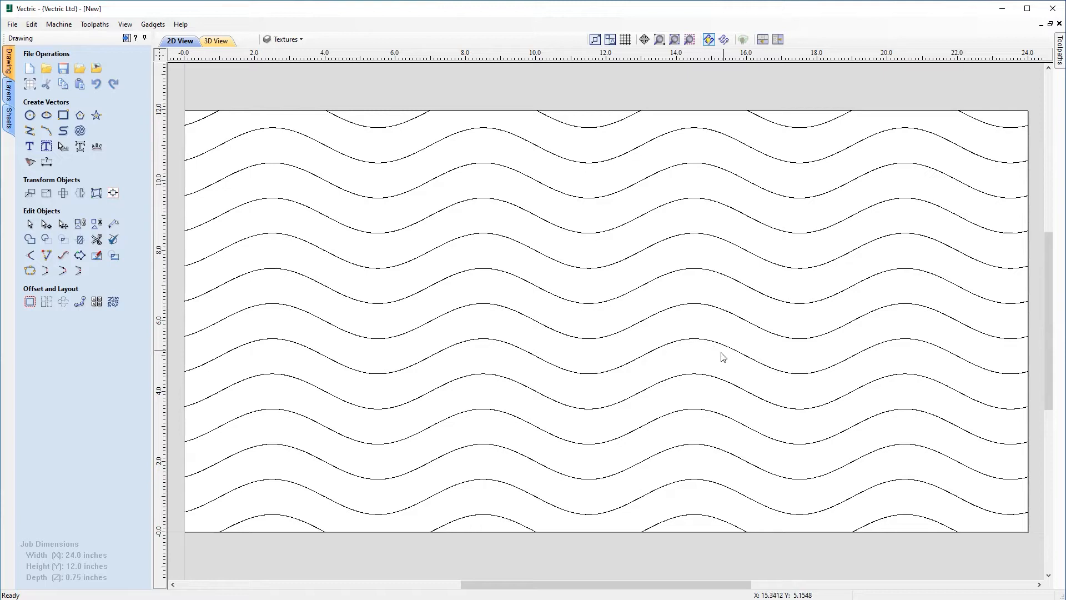
- Select the wave texture vectors, copy them and paste a duplicate in the same place
scroll(745, 318, "down", 5)
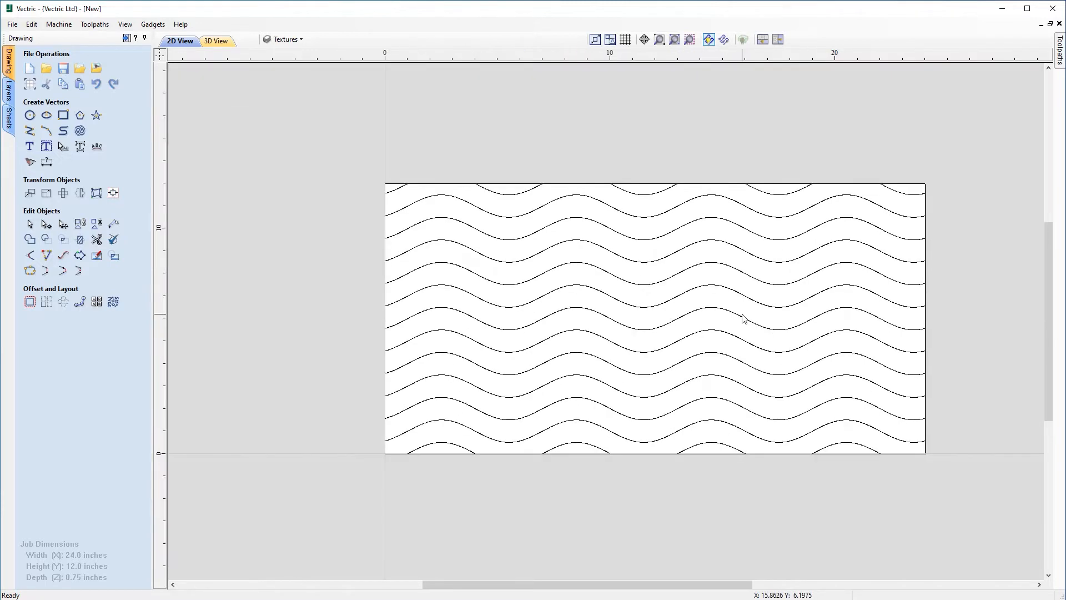
middle_click_drag(782, 334, 626, 329)
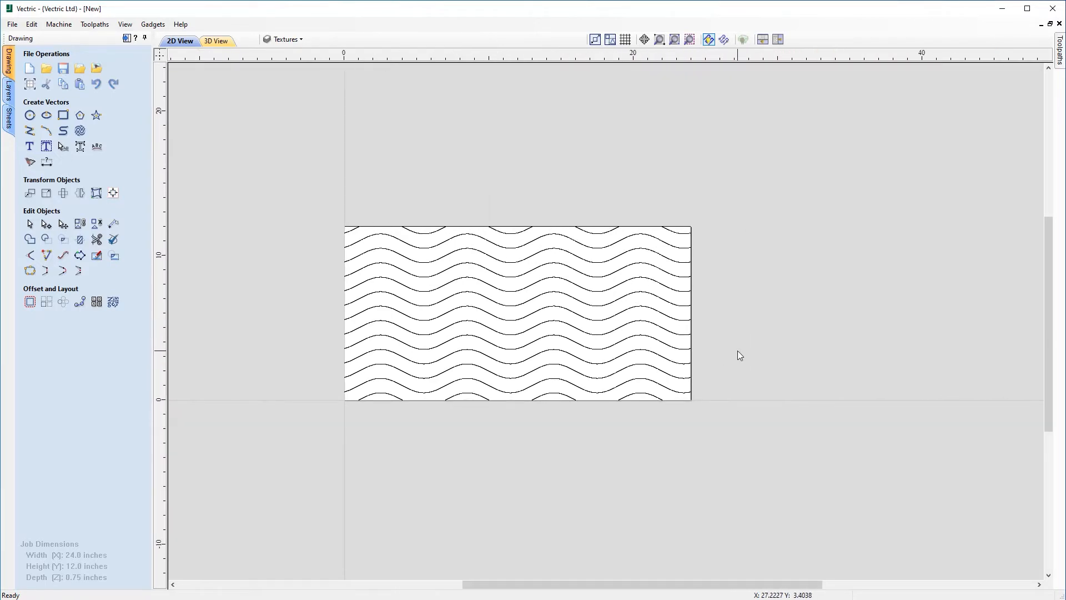
scroll(769, 246, "down", 1)
middle_click_drag(818, 260, 588, 404)
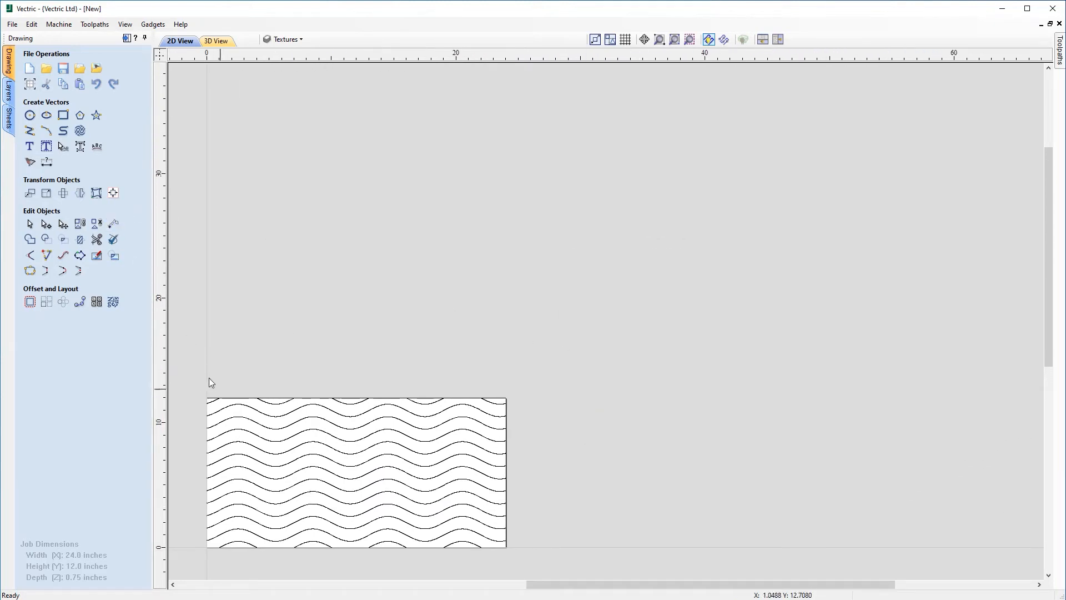
mouse_move(534, 561)
left_mouse_down()
mouse_move(289, 398)
mouse_move(184, 364)
left_mouse_up()
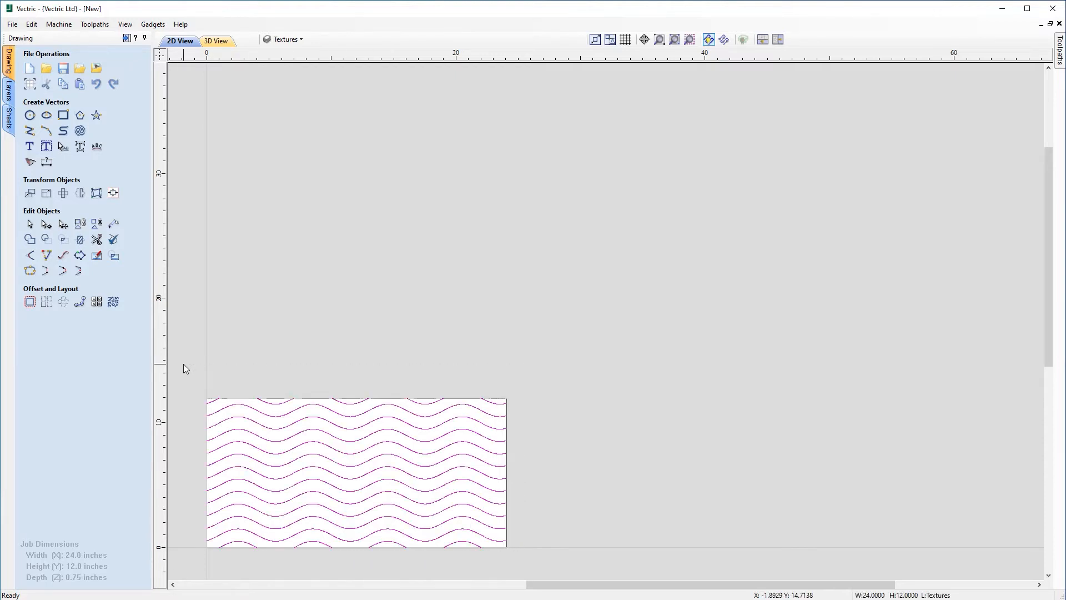
right_click(321, 432)
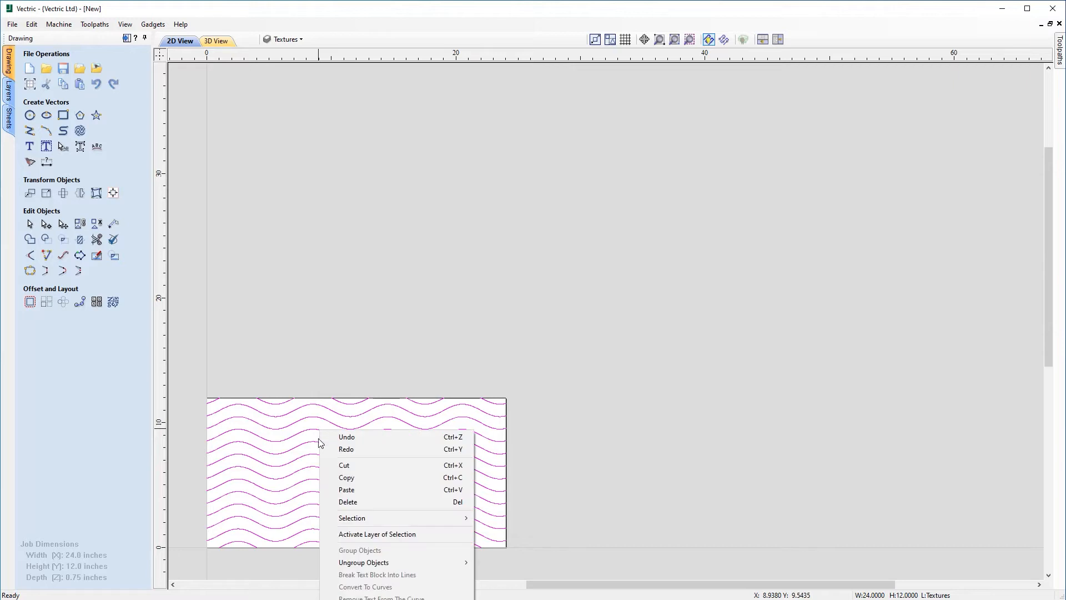
left_click(364, 478)
right_click(382, 445)
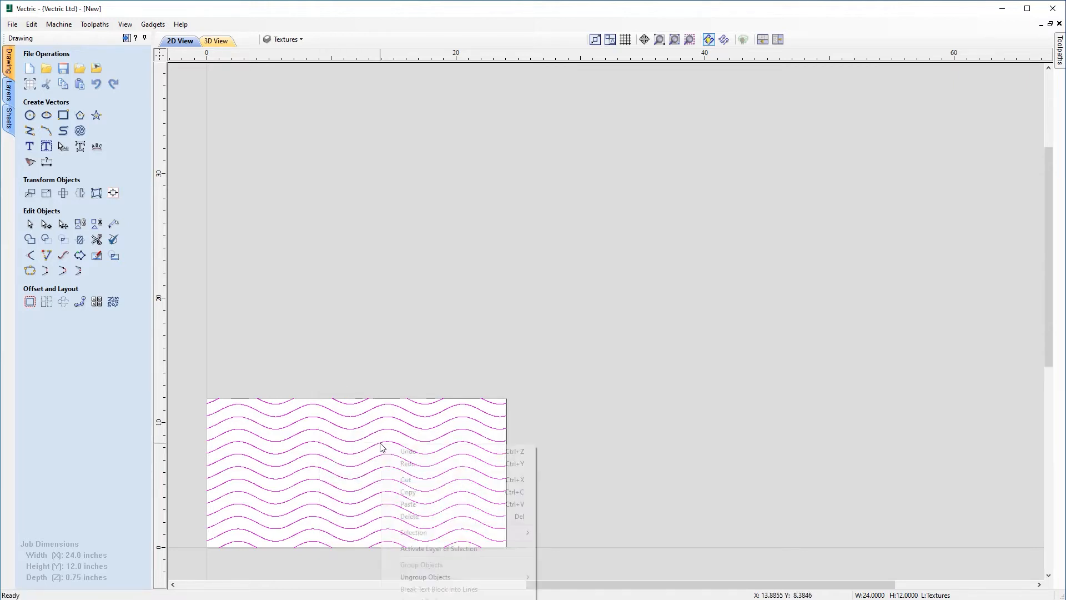
left_click(426, 503)
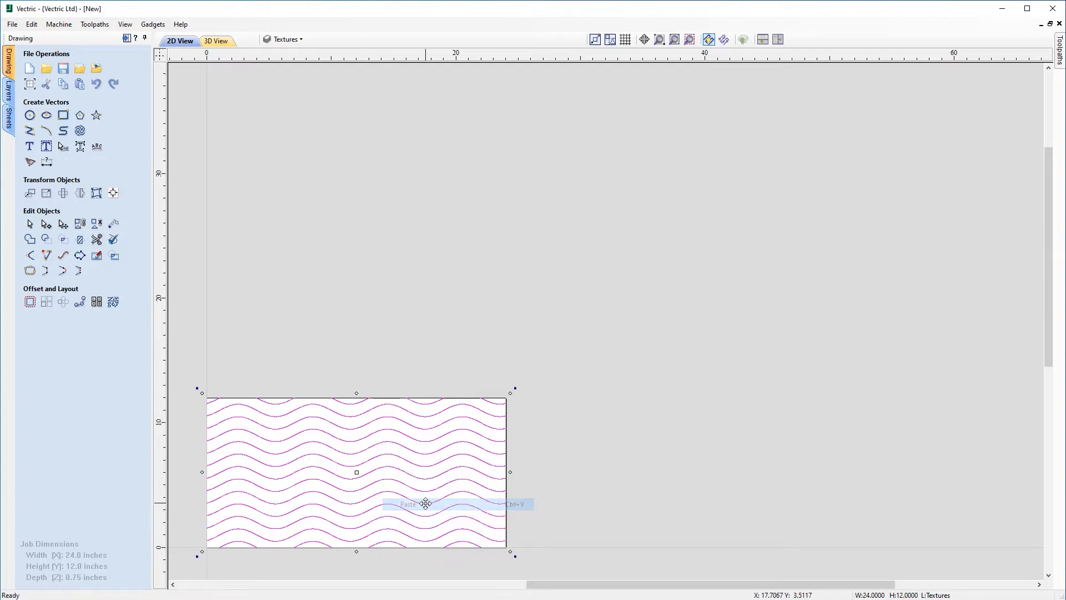
- Move the pasted wave texture so its edge meets the original at the job's 24 inch edge, and inspect the join
left_click_drag(226, 545, 528, 543)
scroll(572, 465, "up", 3)
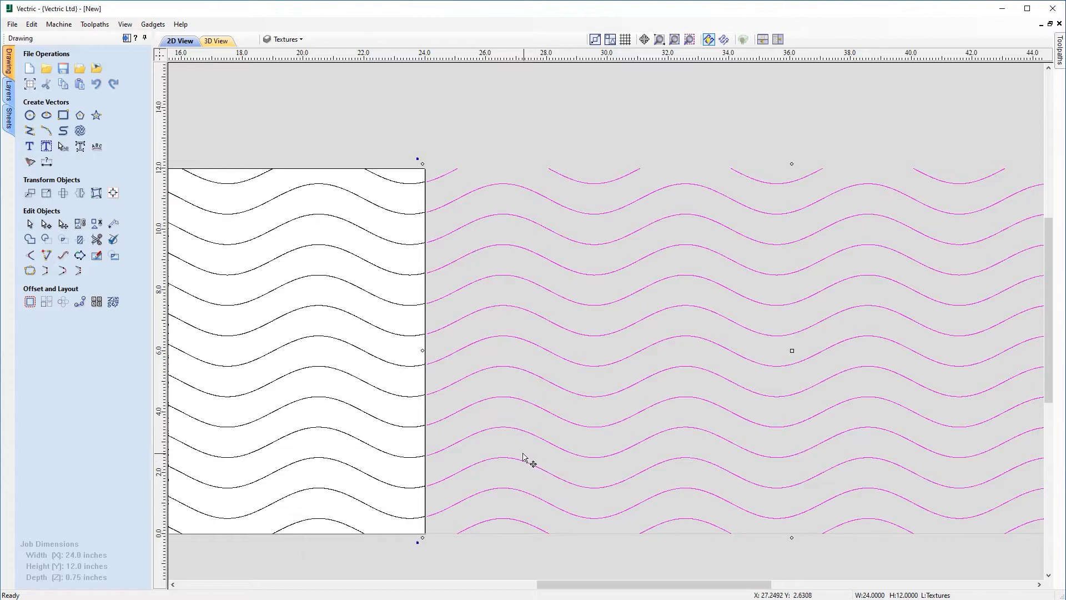
scroll(528, 458, "down", 3)
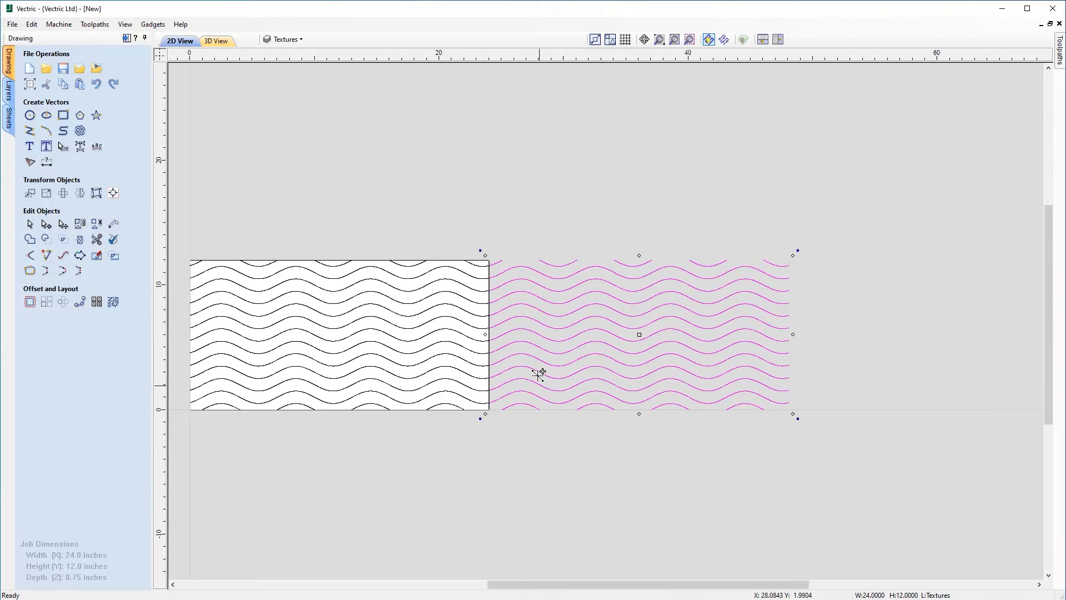
- Select both side-by-side wave textures and place a copy of the pair directly above them
left_click_drag(867, 432, 192, 228)
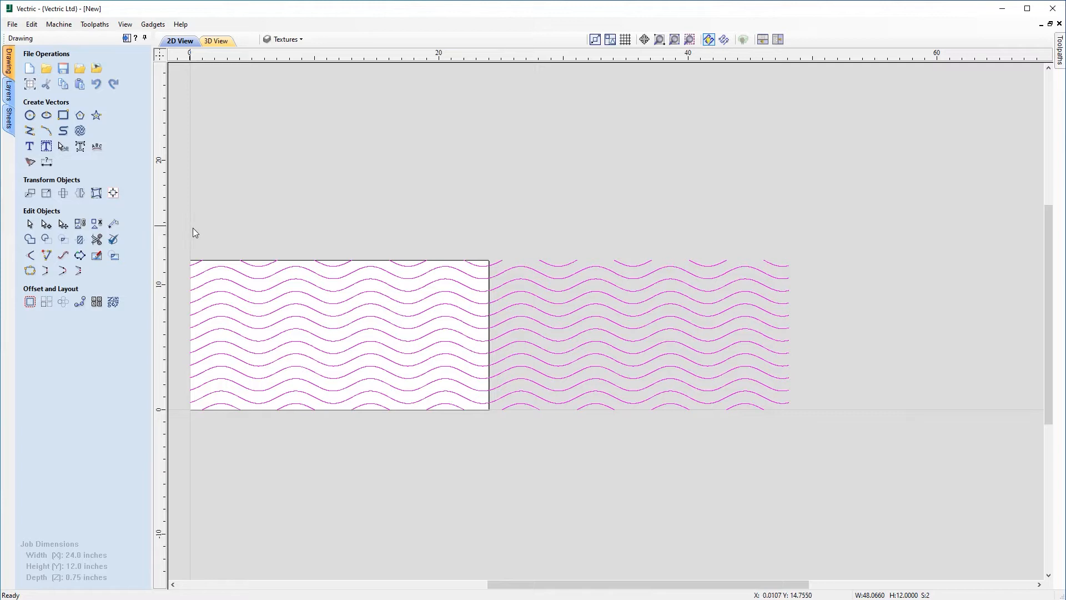
left_click(561, 348)
left_click_drag(491, 332, 493, 187)
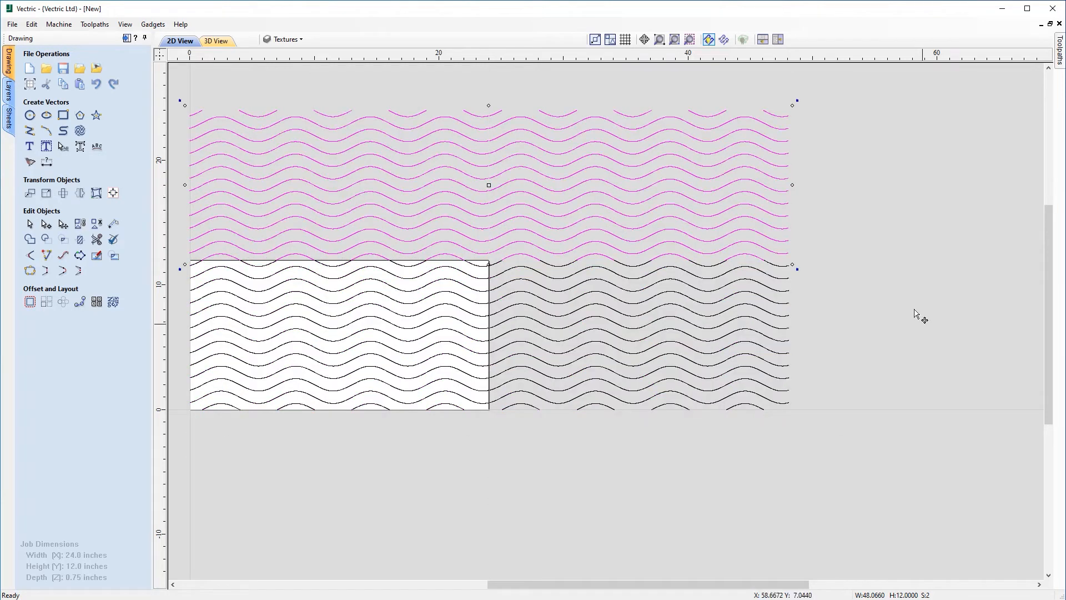
- Select the two upper texture tiles one at a time to check how their vectors are grouped
left_click(876, 236)
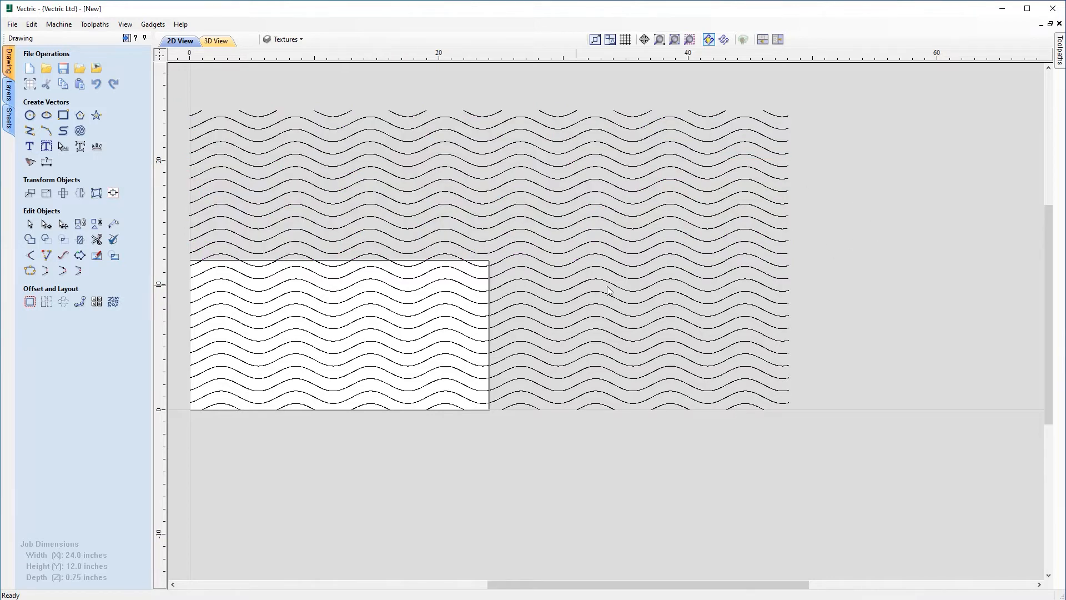
left_click(542, 157)
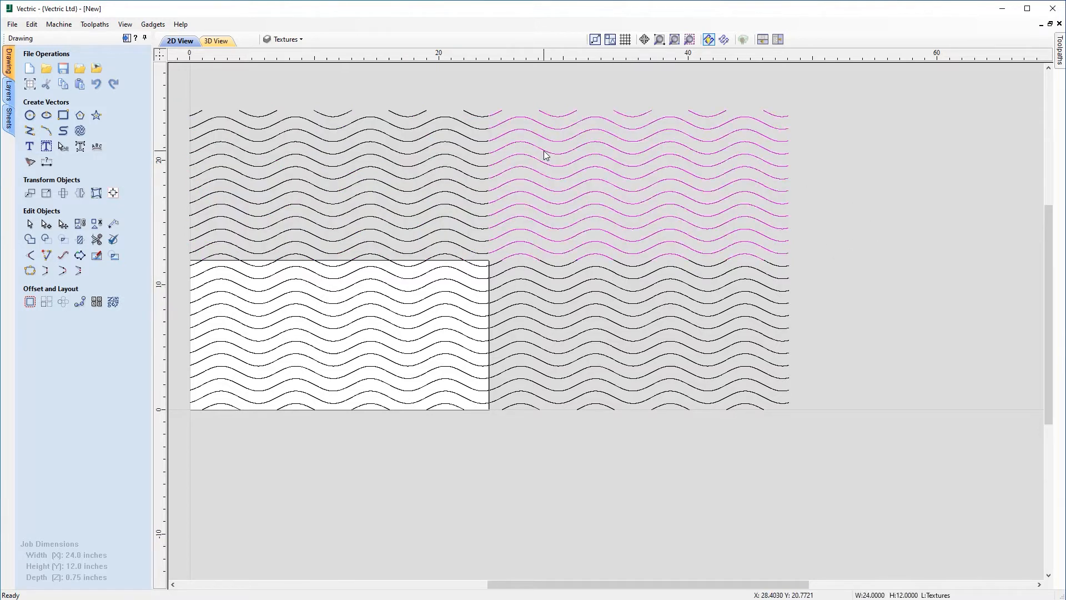
left_click(431, 165)
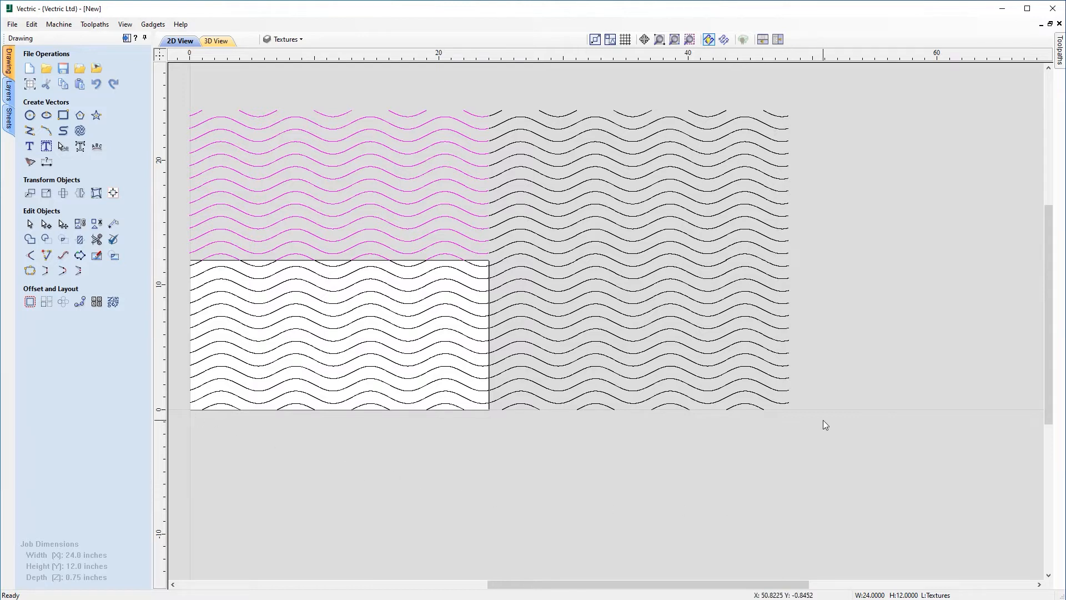
- Delete all the tiled texture vectors and remove the Textures layer
mouse_move(822, 441)
left_mouse_down()
mouse_move(548, 204)
mouse_move(162, 100)
left_mouse_up()
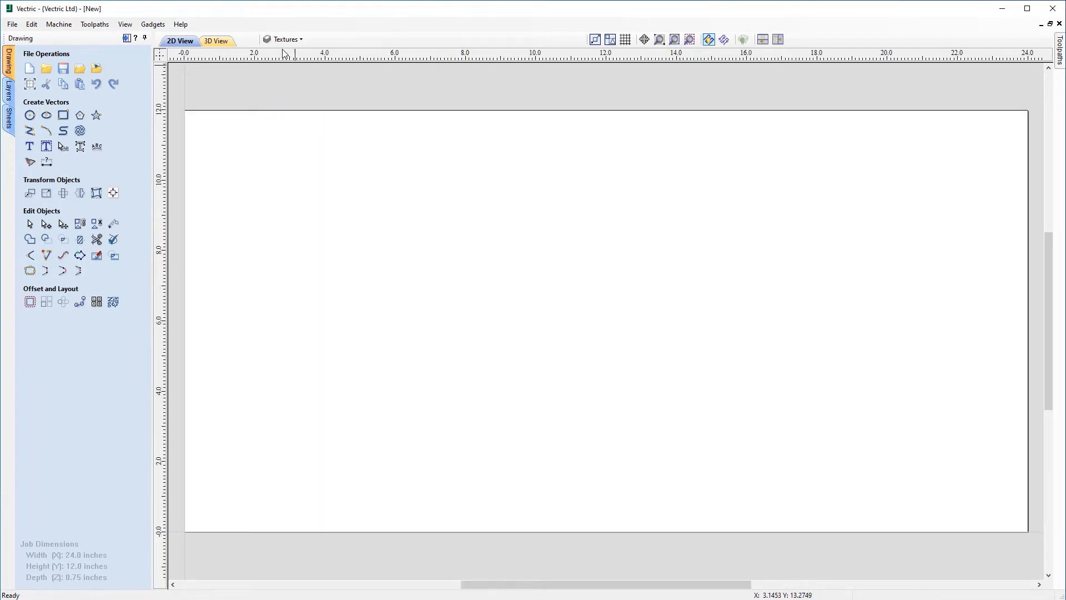
left_click(295, 41)
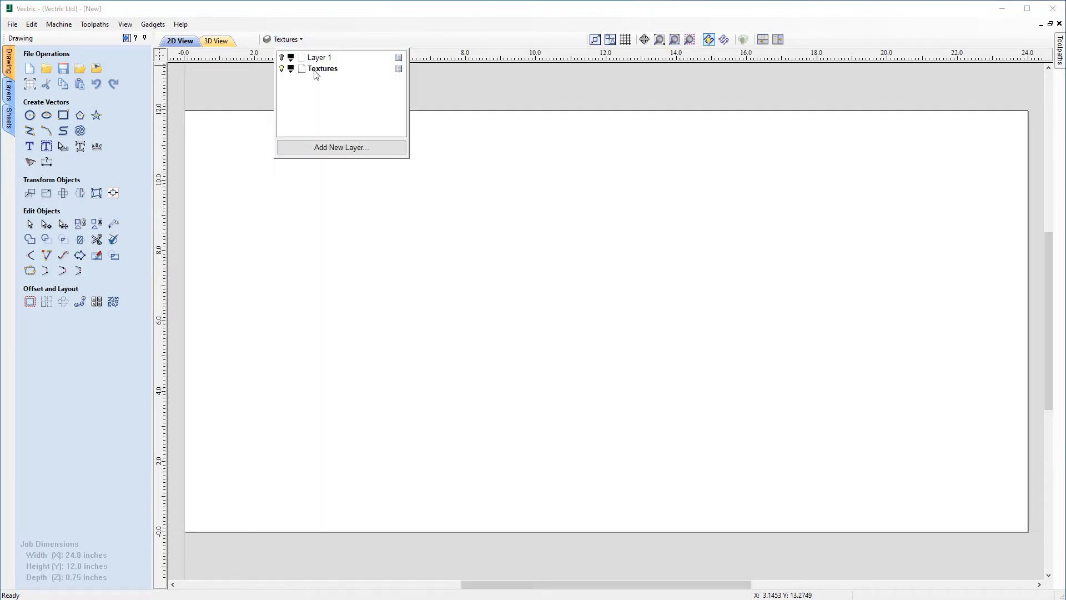
right_click(315, 71)
mouse_move(364, 157)
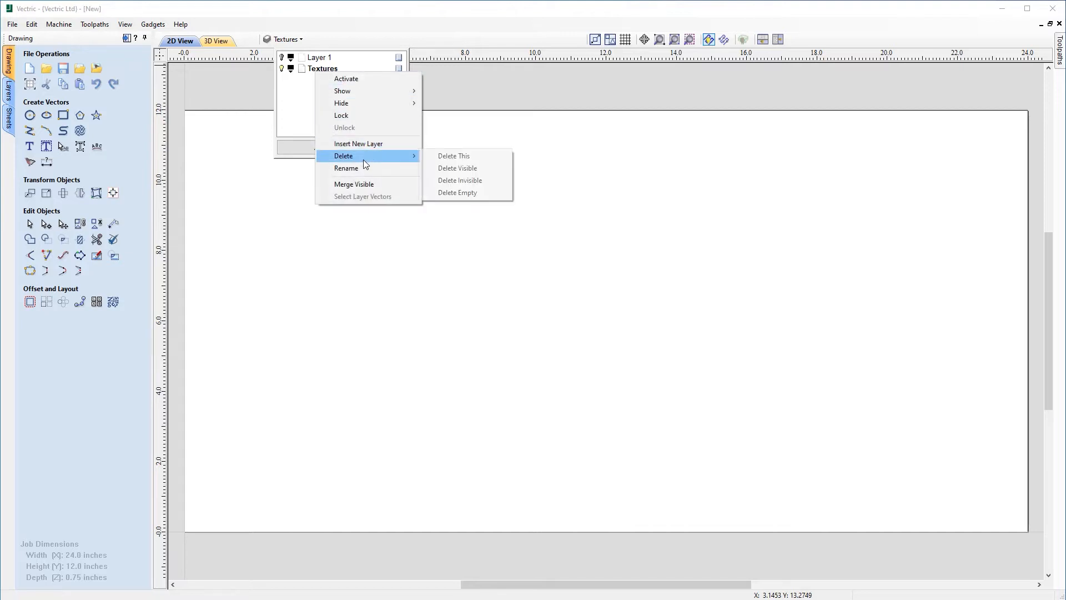
left_click(438, 155)
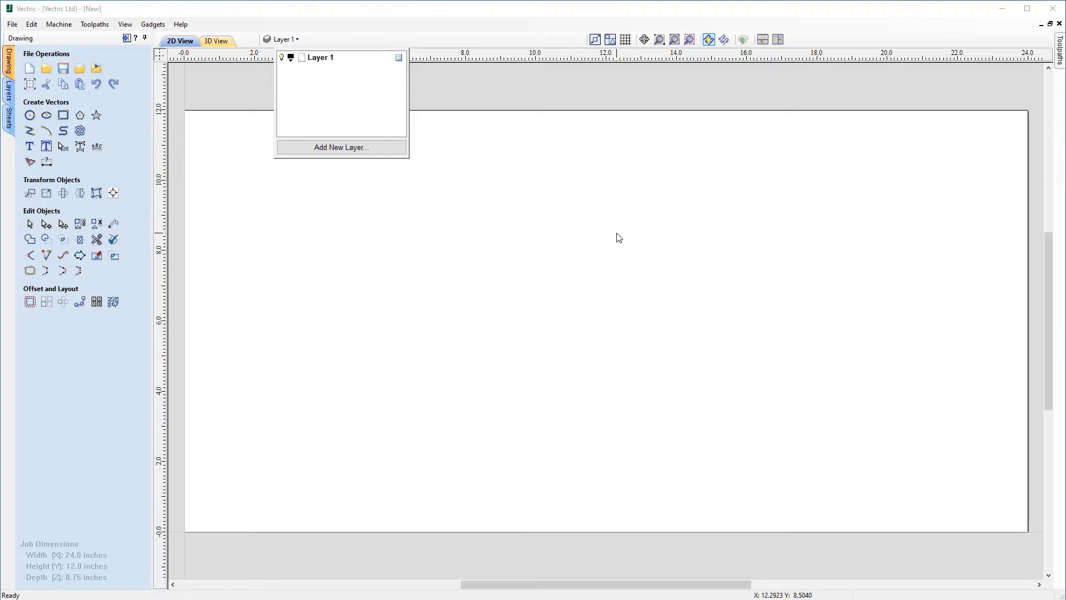
left_click(316, 382)
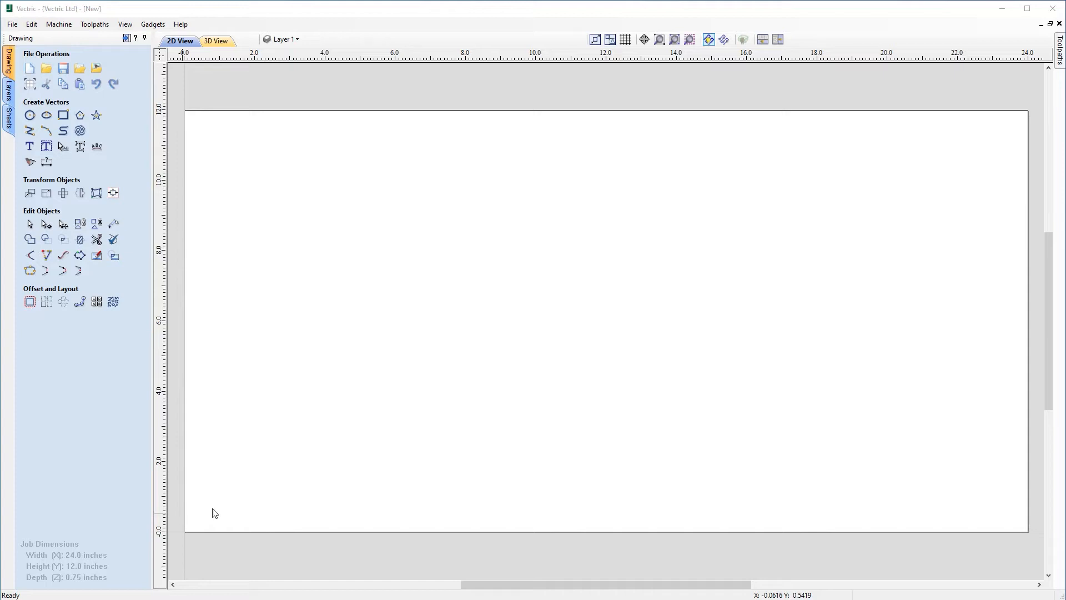
- Set the job size to 25 inches wide and 13 inches high
left_click(30, 85)
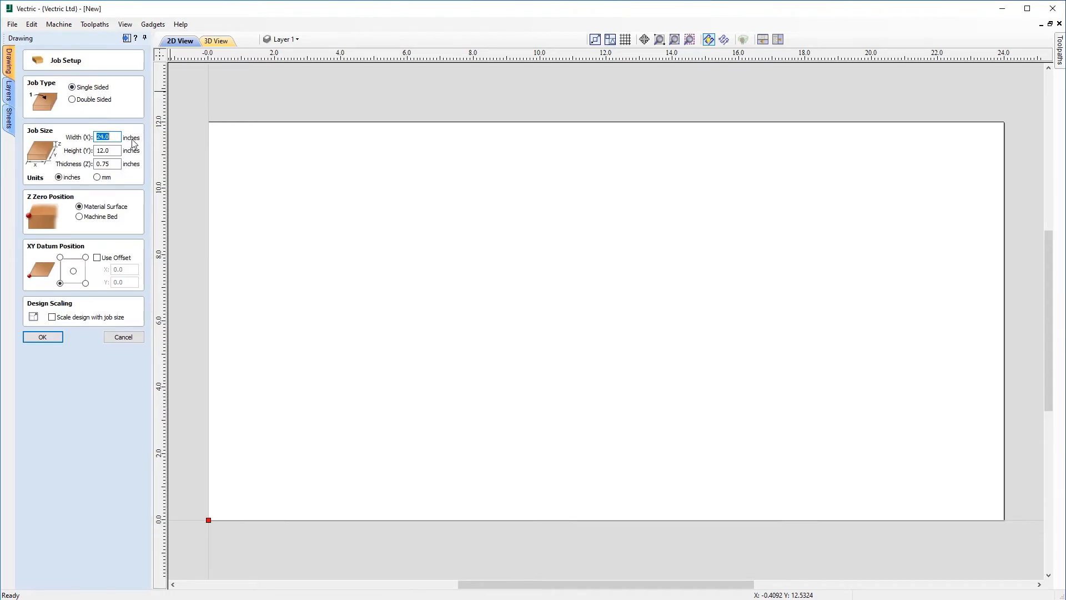
type("25")
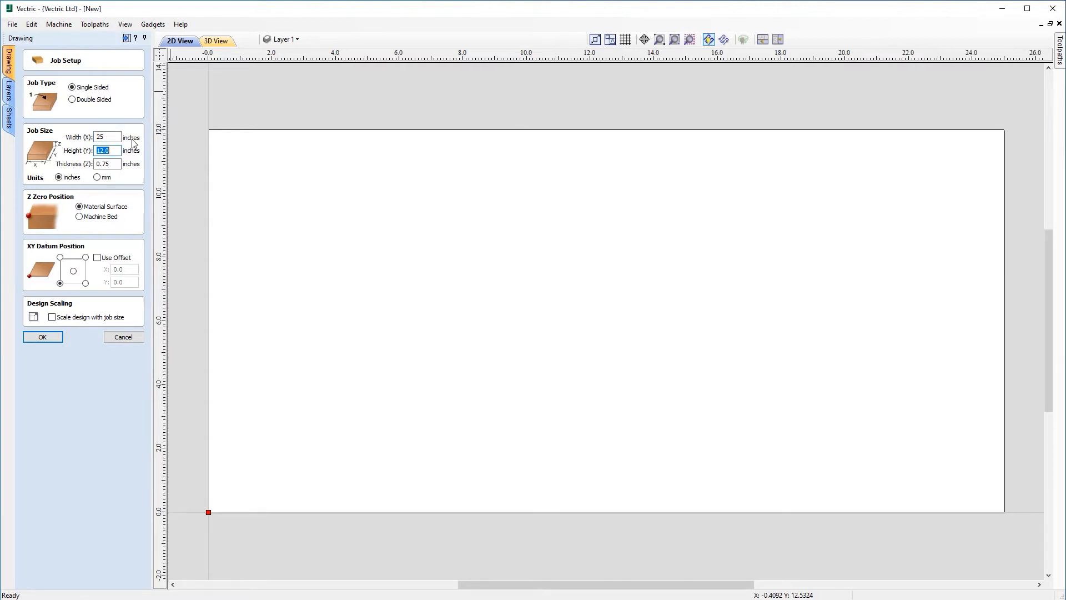
type("13")
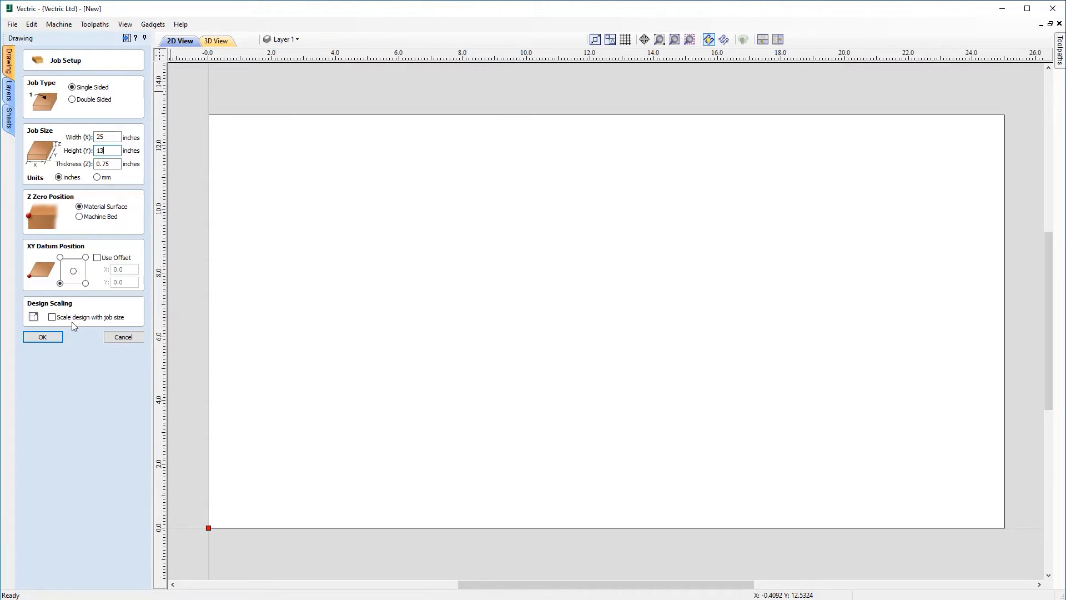
left_click(58, 339)
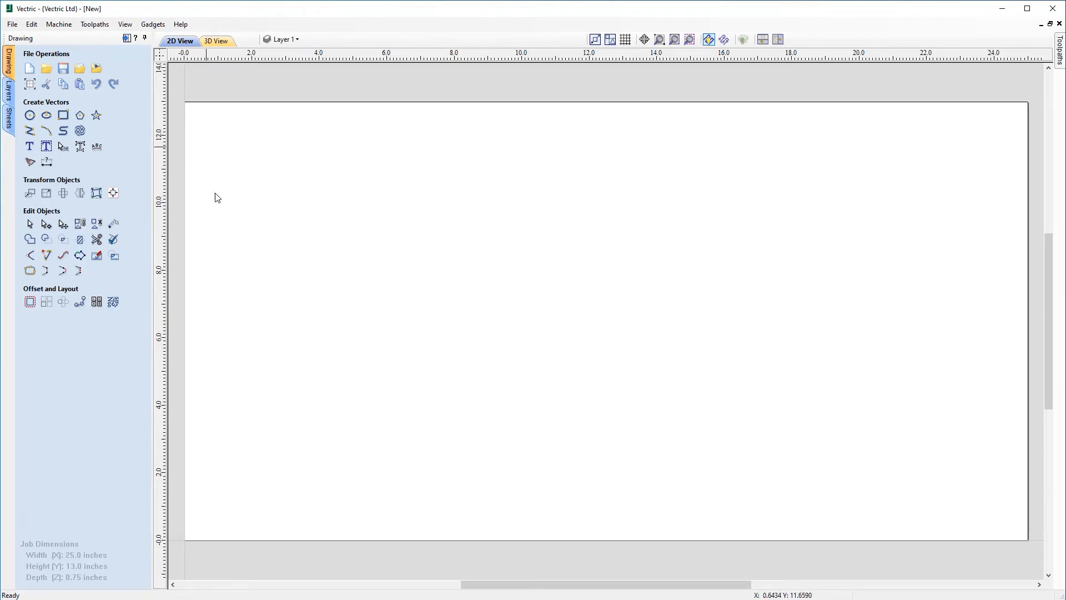
- Create a square-cornered rectangle 24 inches wide and 12 inches high
left_click(64, 116)
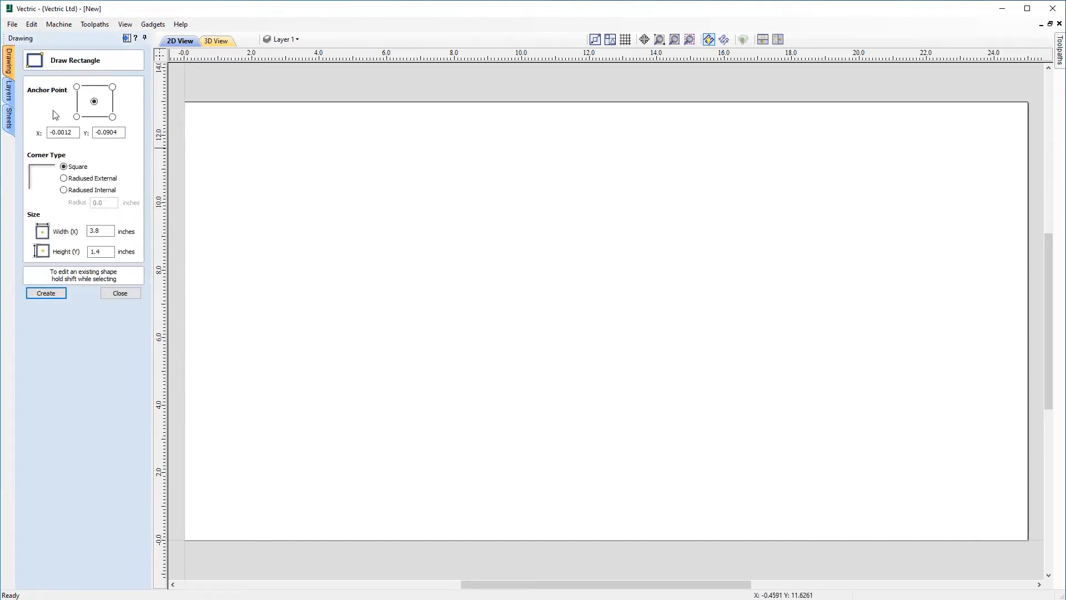
double_click(96, 230)
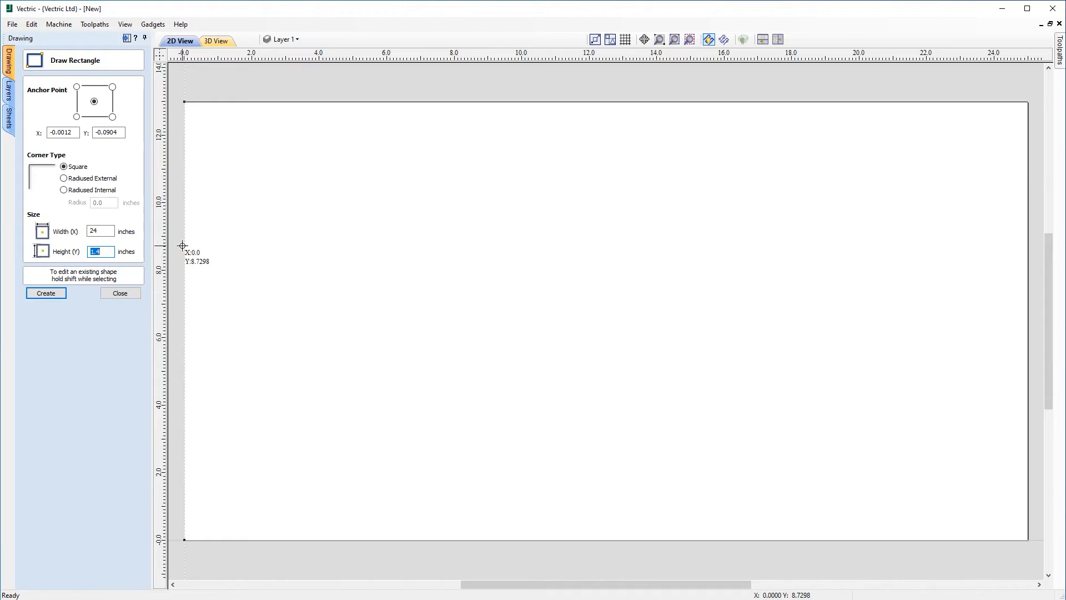
left_click(46, 293)
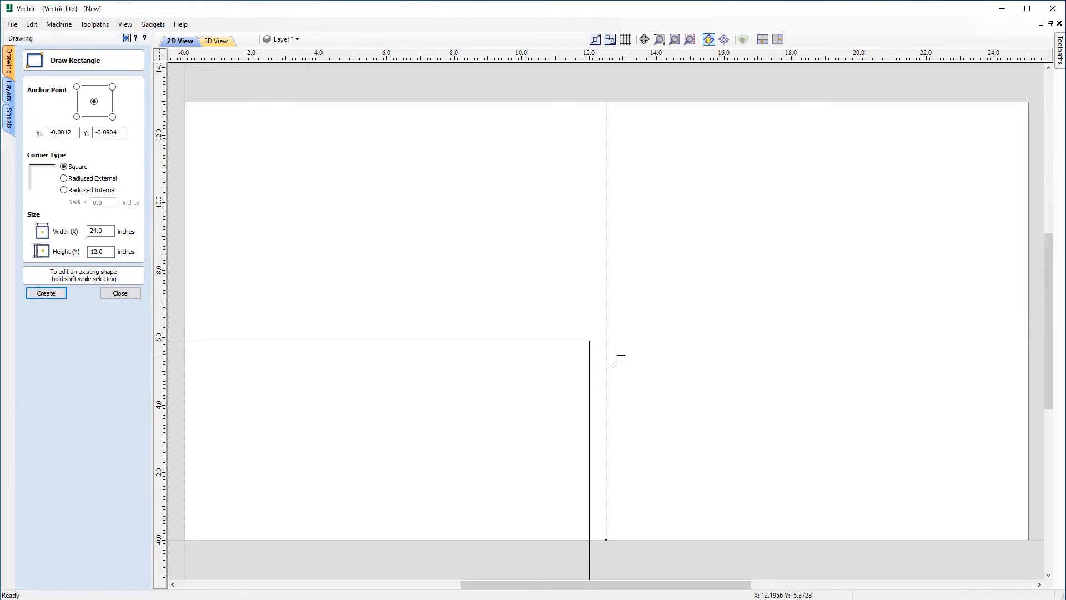
scroll(464, 421, "down", 2)
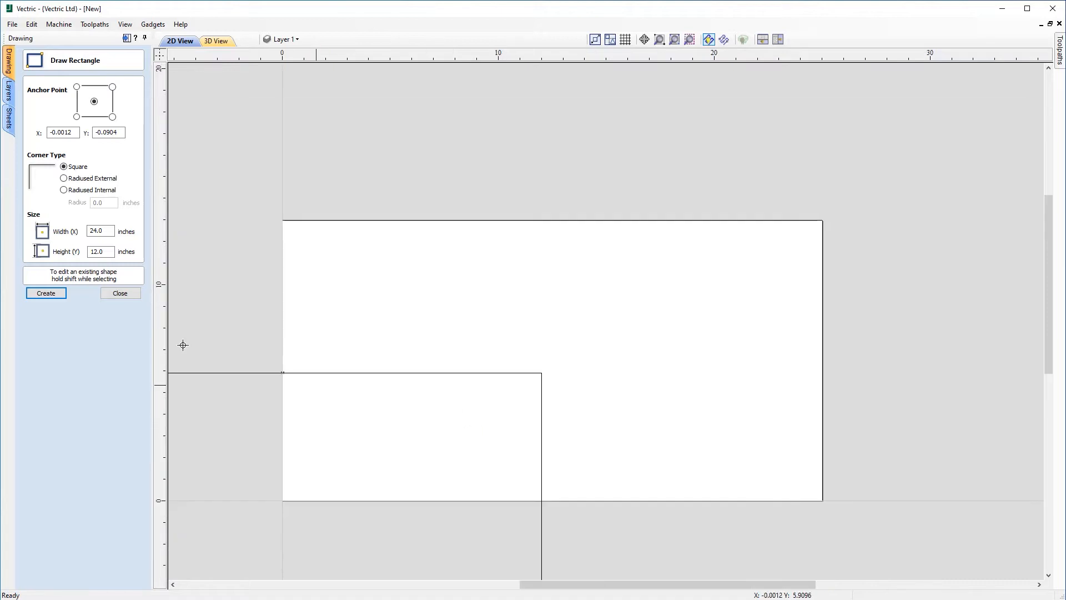
left_click(121, 293)
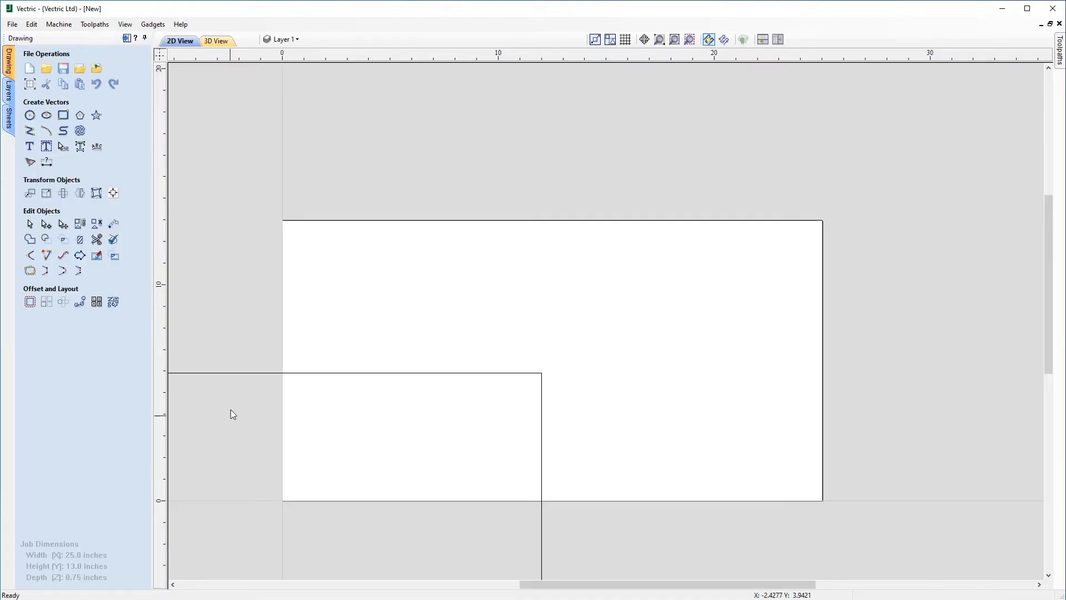
- Center the 24 × 12 inch rectangle in the material both horizontally and vertically, and deselect it
left_click(228, 372)
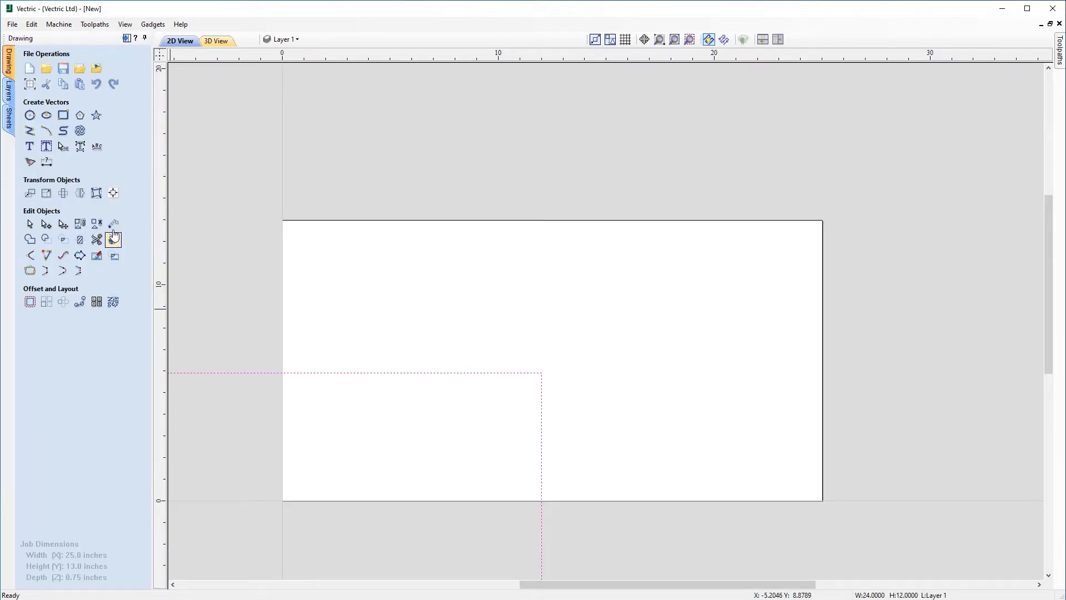
left_click(113, 192)
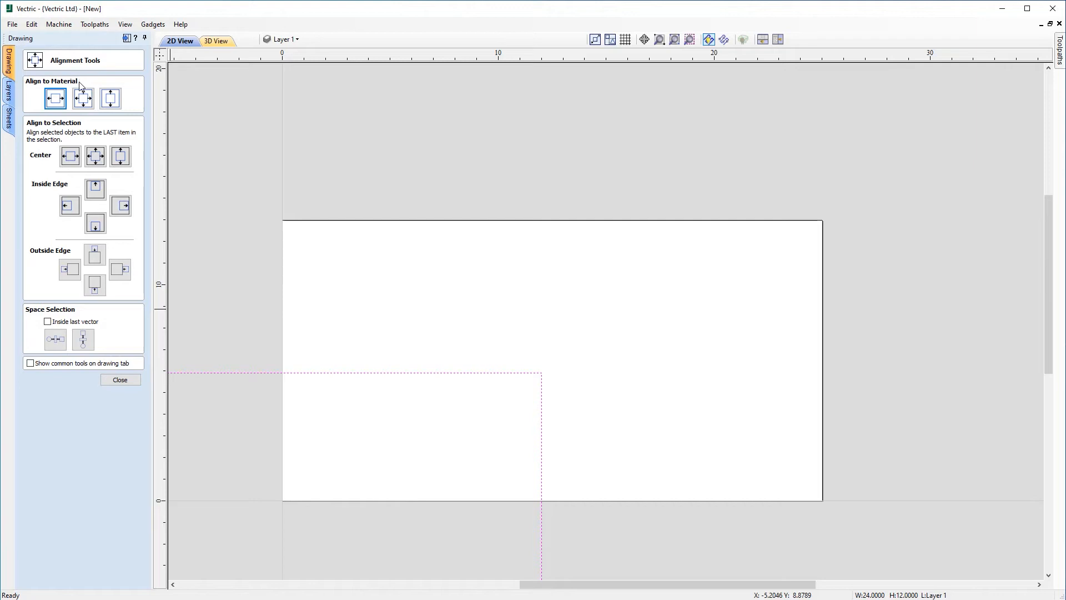
left_click(83, 99)
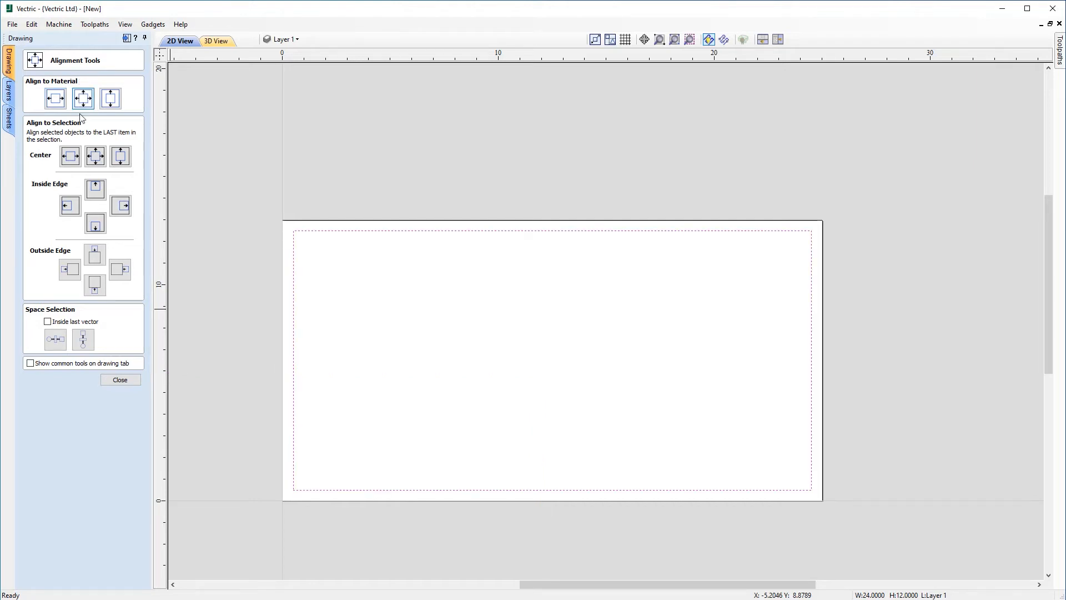
left_click(120, 380)
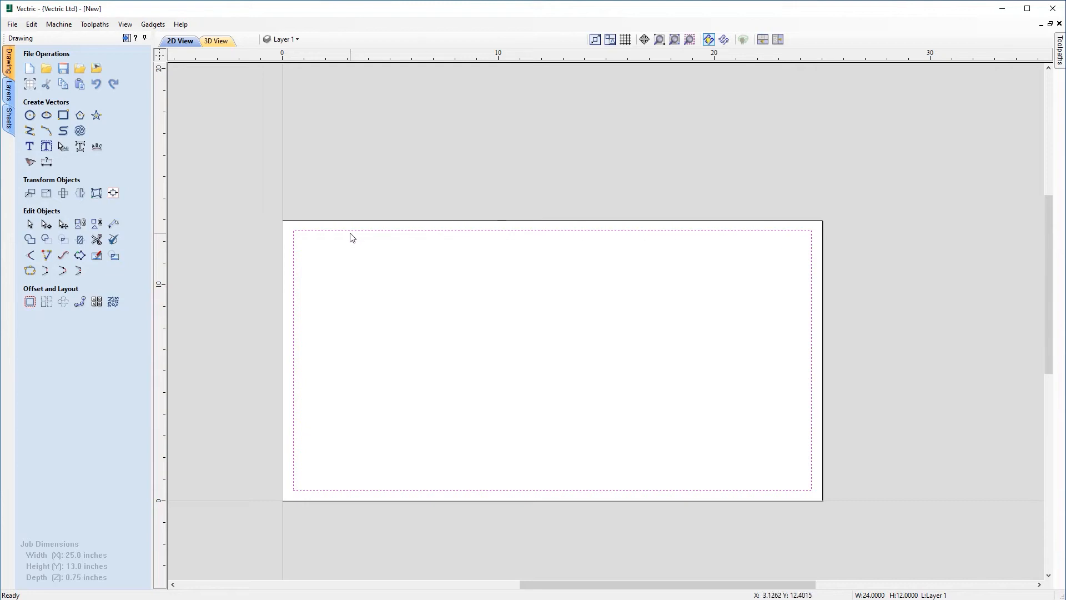
left_click(386, 312)
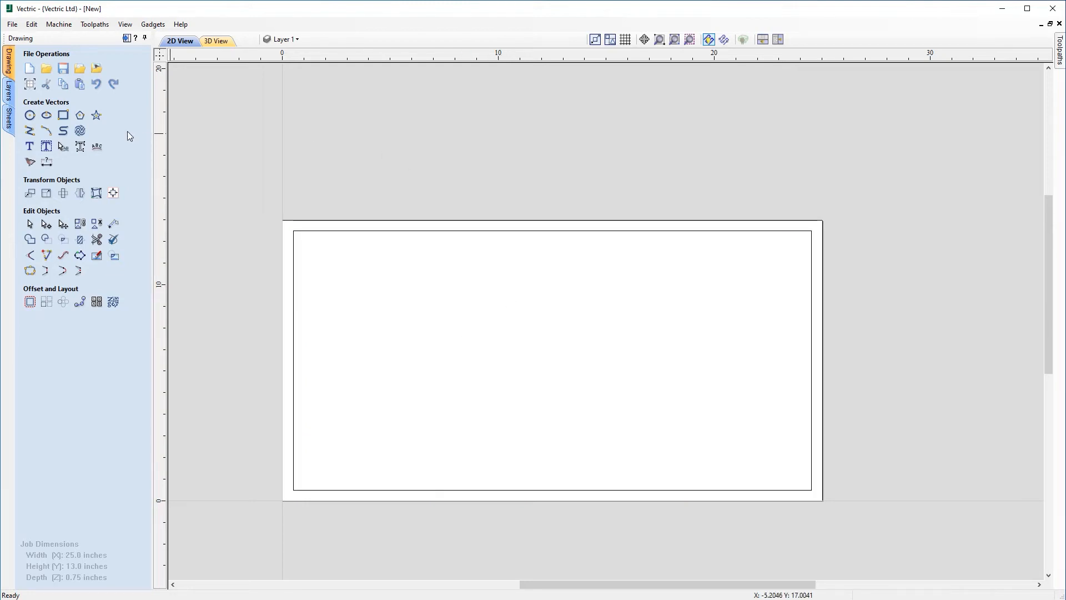
- Preview and create a full-job vector texture with 0.3 inch maximum spacing on a layer named Wave
left_click(80, 131)
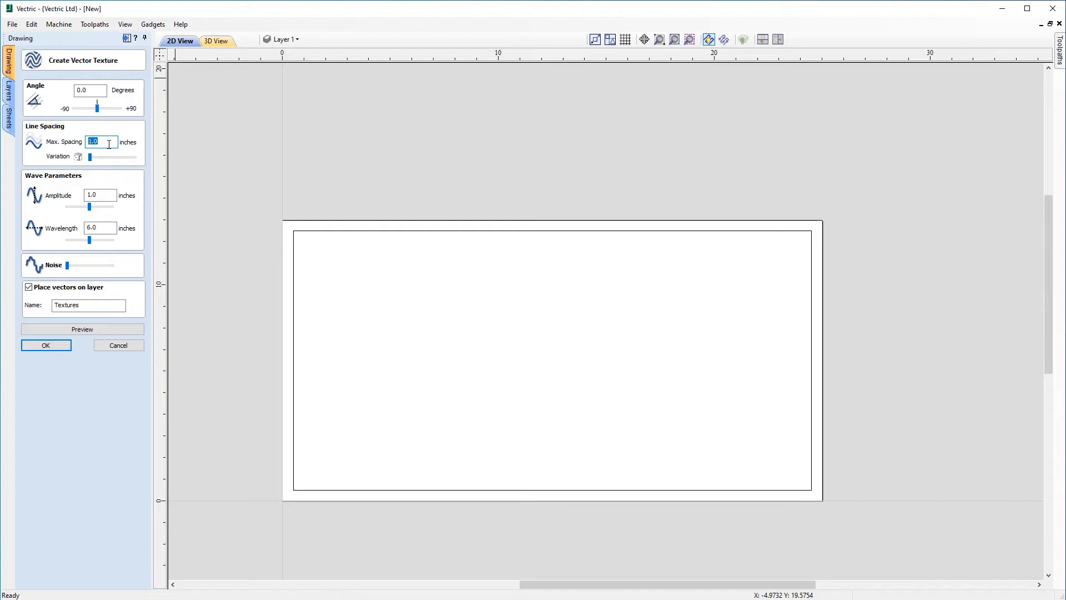
key("BackSpace")
left_click(102, 194)
left_click(61, 269)
left_click_drag(88, 305, 31, 305)
type("Wave")
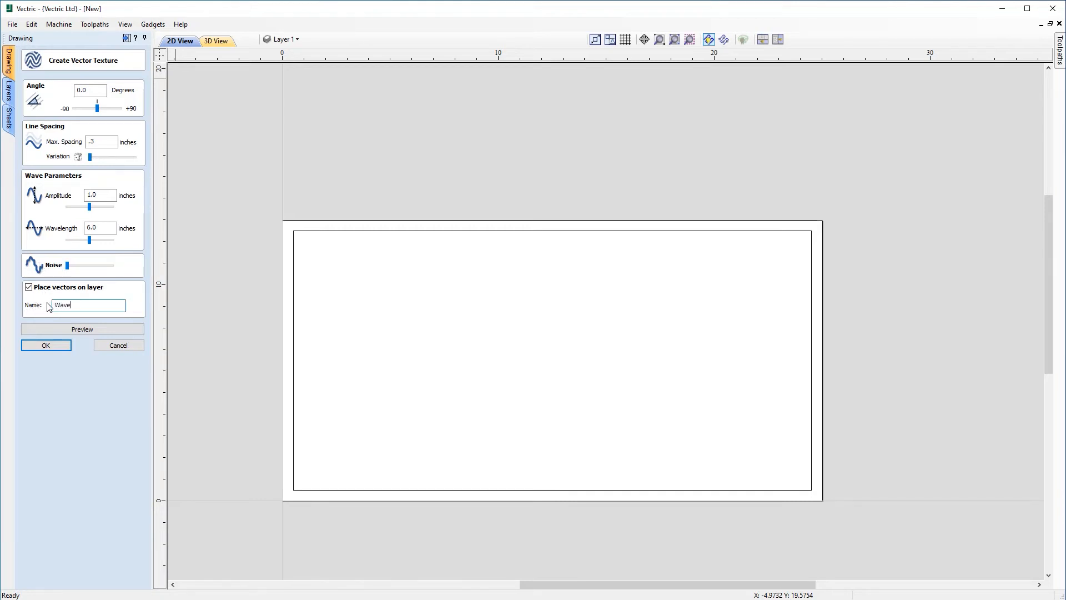
left_click(62, 333)
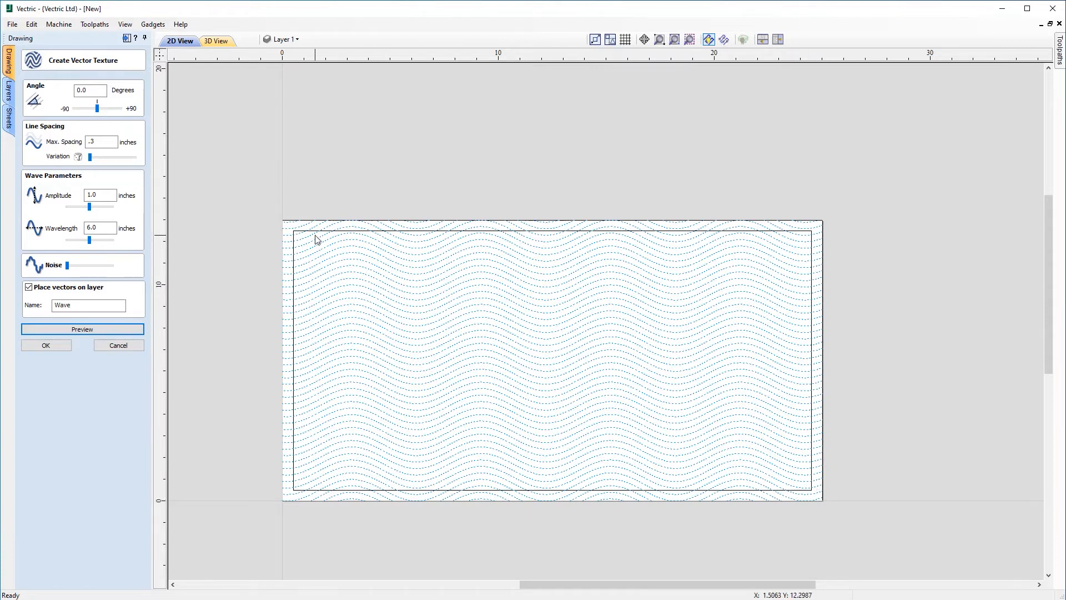
left_click(45, 345)
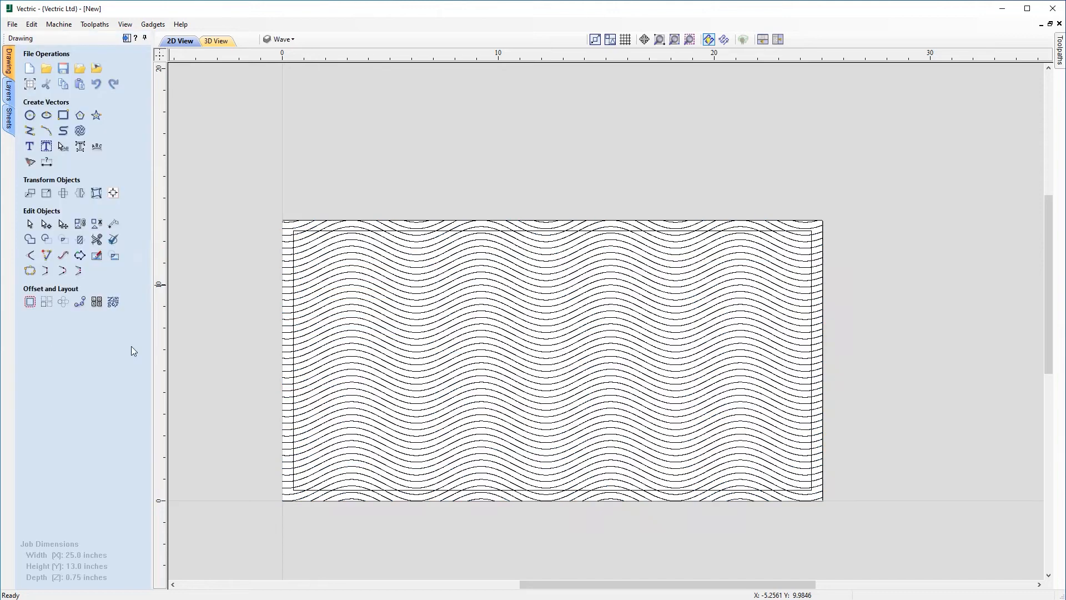
- Toggle the Wave layer to check its contents, and make Layer 1 active with Wave hidden
left_click(282, 41)
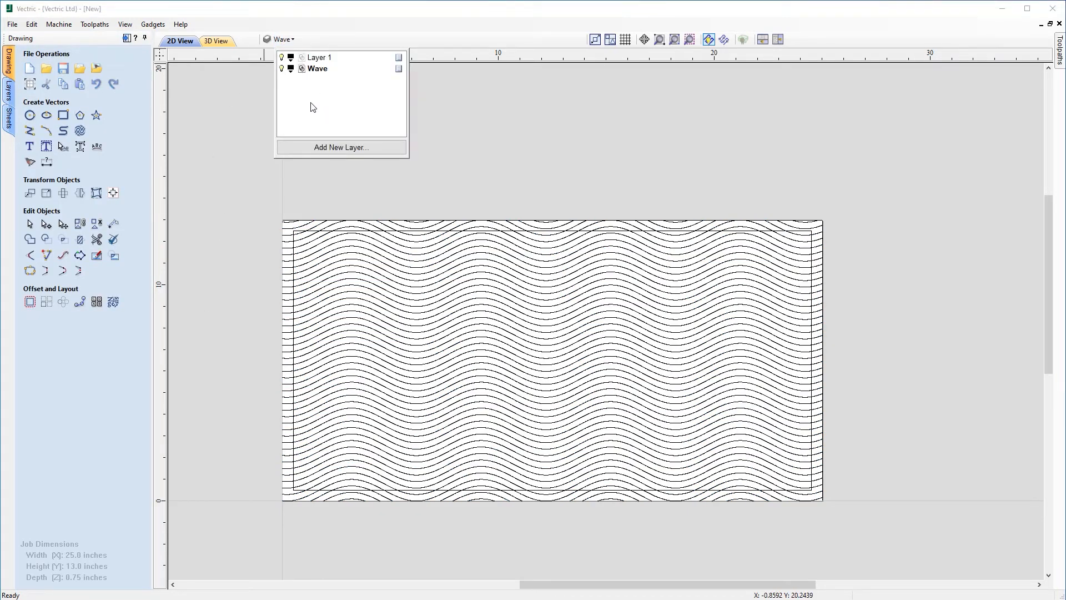
left_click(282, 69)
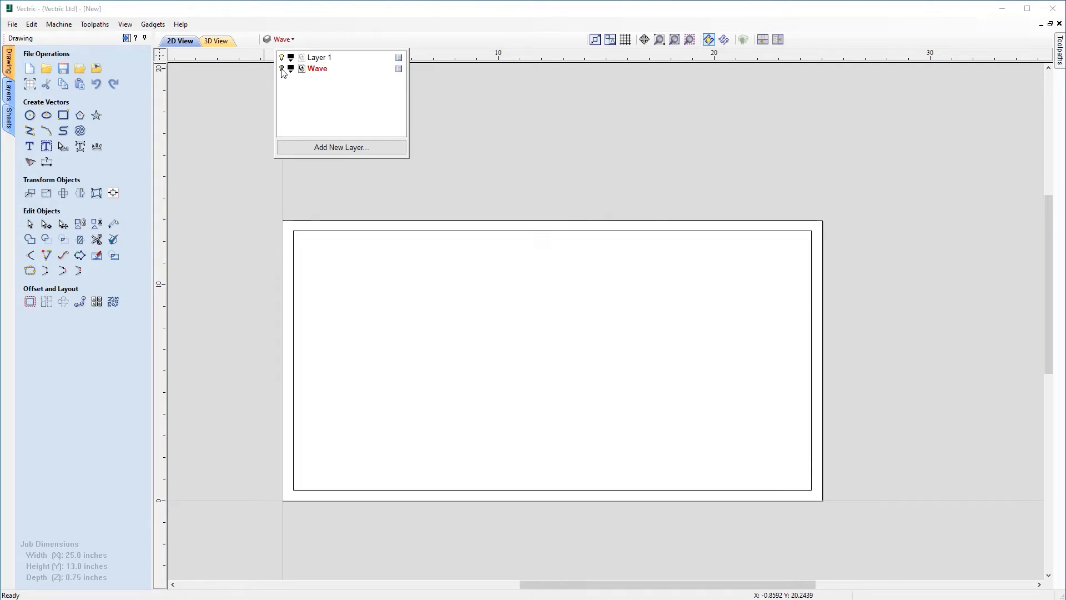
left_click(282, 68)
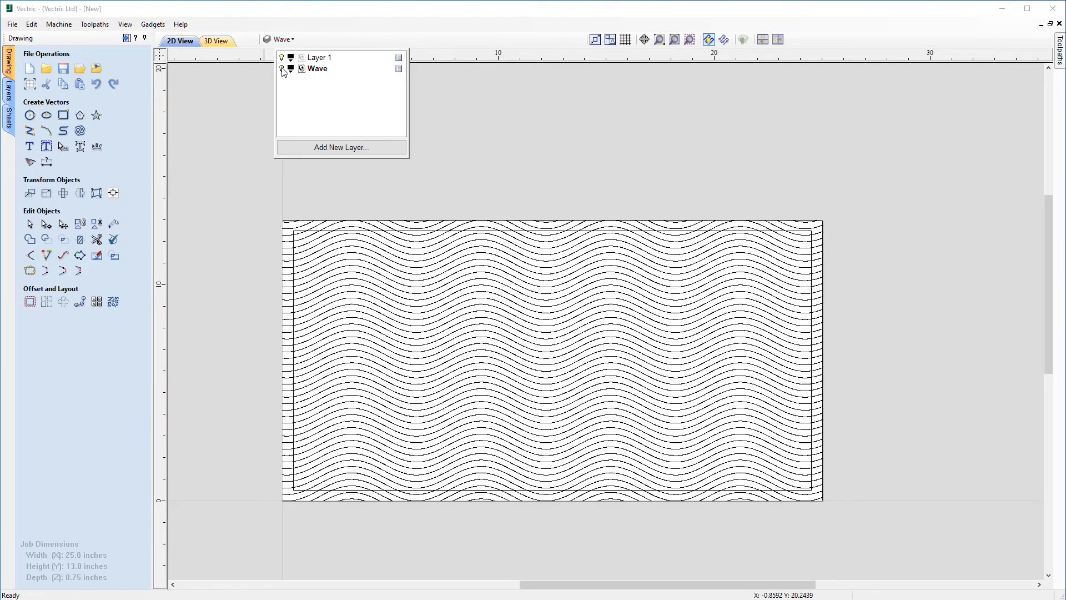
left_click(317, 58)
left_click(281, 68)
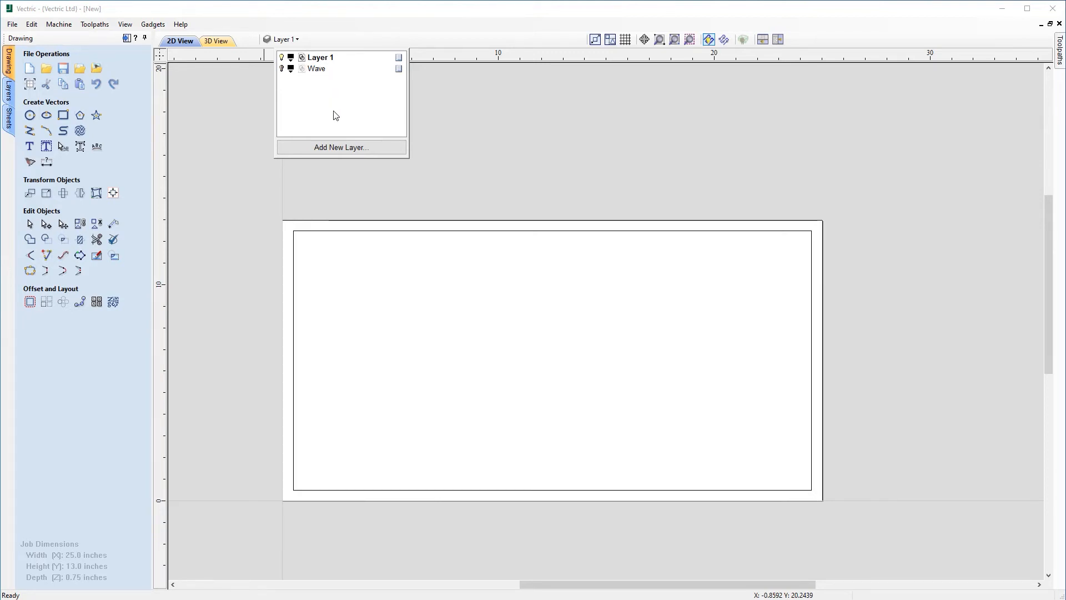
- Rename Layer 1, which holds the border rectangle, as Cut Out
double_click(326, 60)
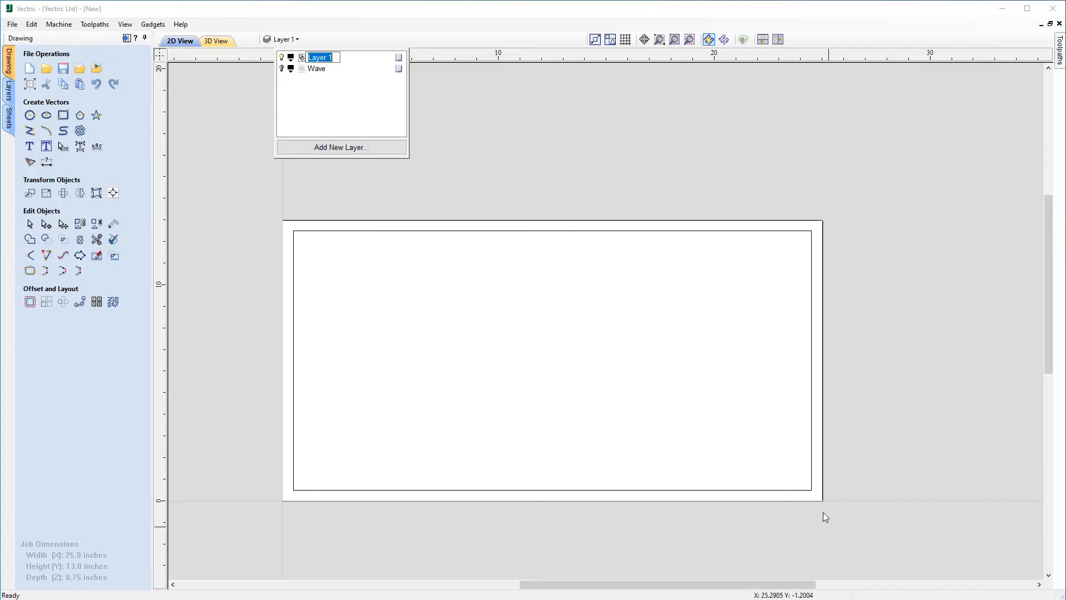
type("Cut Out")
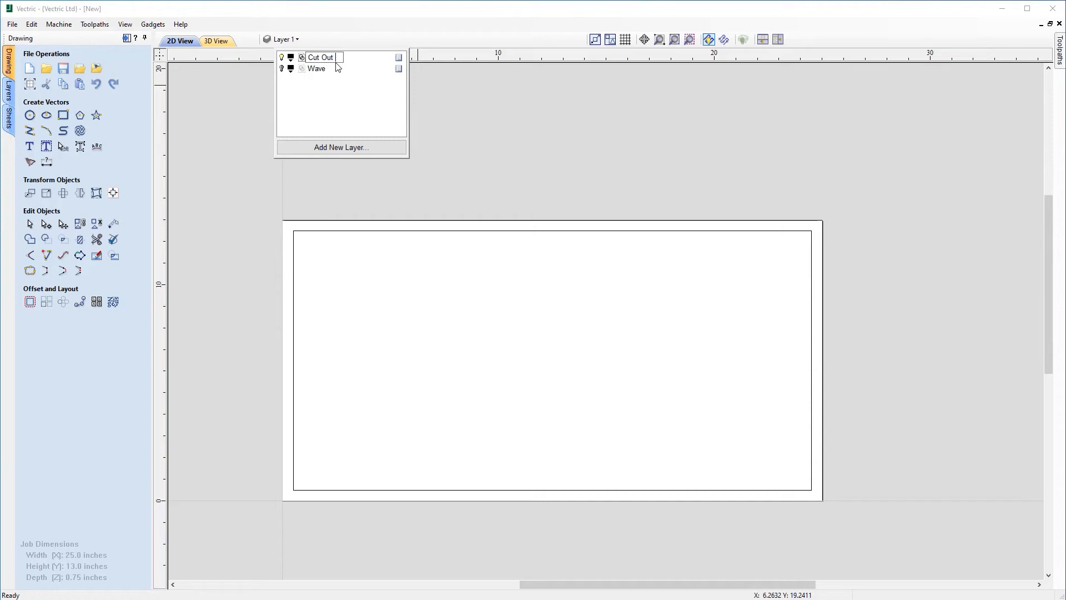
left_click(357, 114)
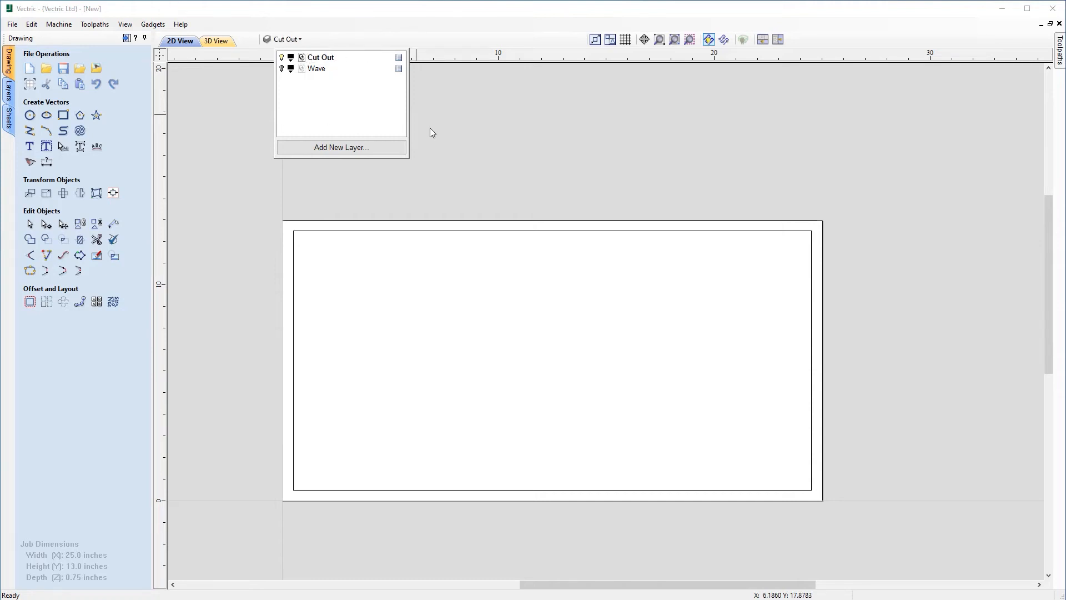
left_click(457, 158)
- Set up a new vector texture with a 45-degree angle, 0.35 inch maximum spacing and 1.5 inch wave amplitude
left_click(80, 131)
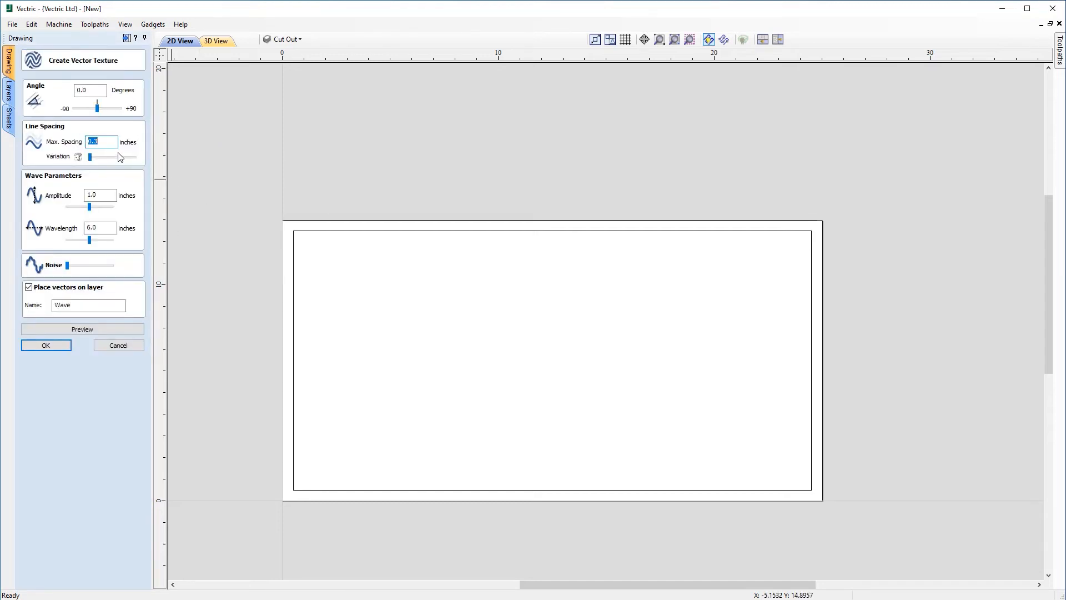
left_click(89, 90)
type("45")
left_click(111, 141)
type(".35")
key("Tab")
key("Tab")
left_click(109, 194)
key("Tab")
left_click(66, 266)
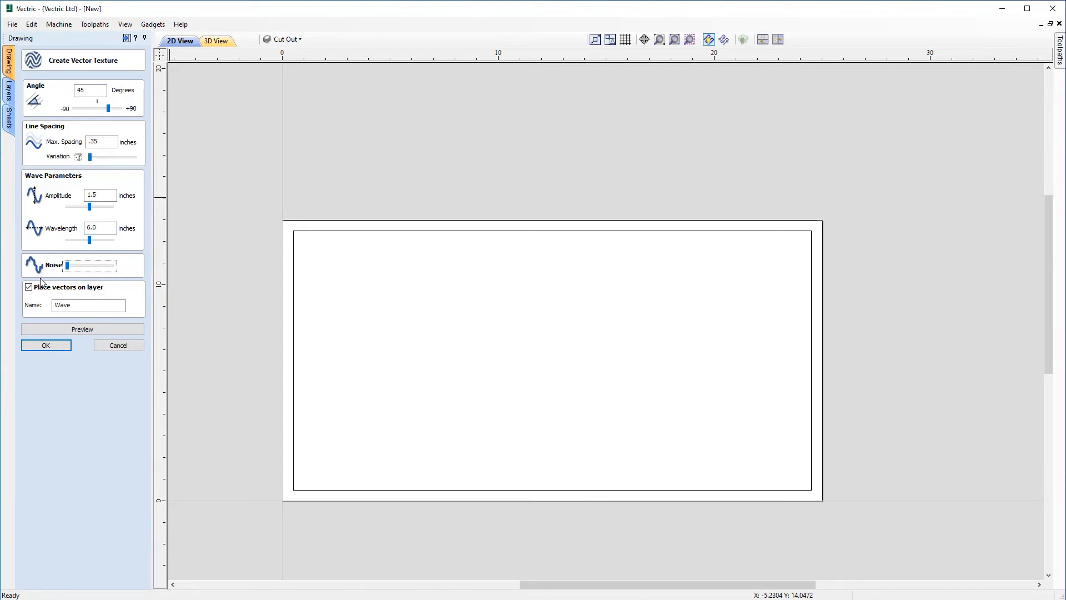
- Name the texture's layer Step, preview the pattern and create it
key("Tab")
key("Tab")
type("S")
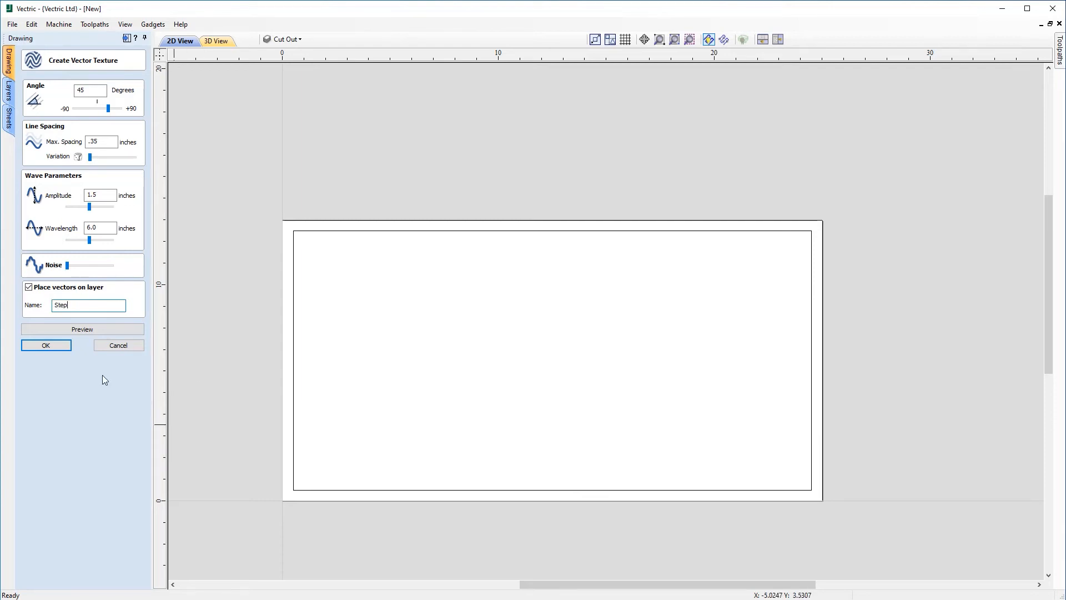
left_click(77, 331)
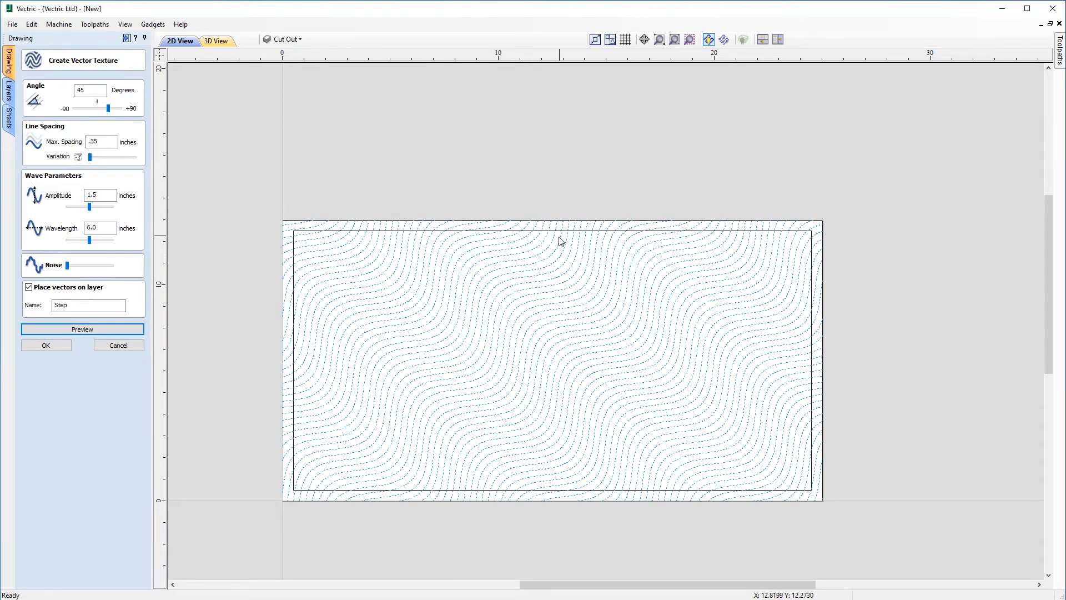
left_click(53, 348)
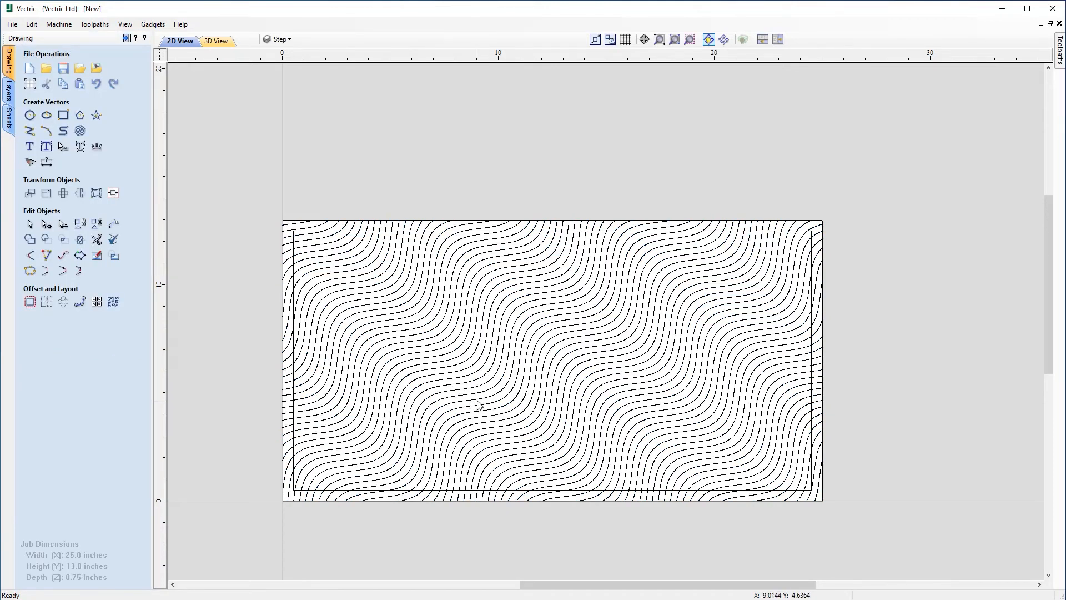
- Hide the Step layer and make Cut Out the active layer
left_click(282, 40)
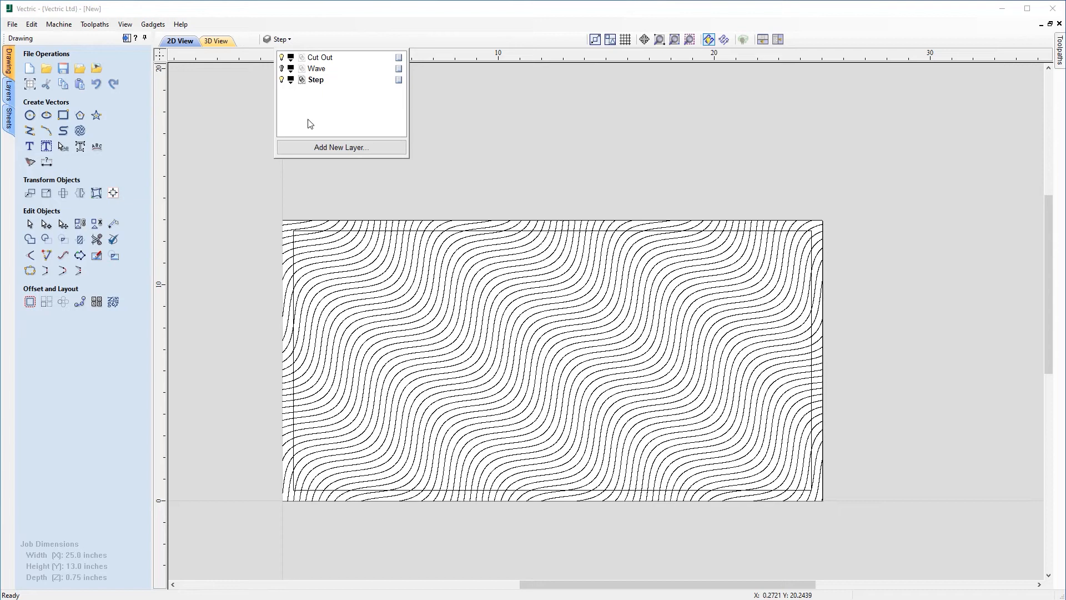
left_click(282, 81)
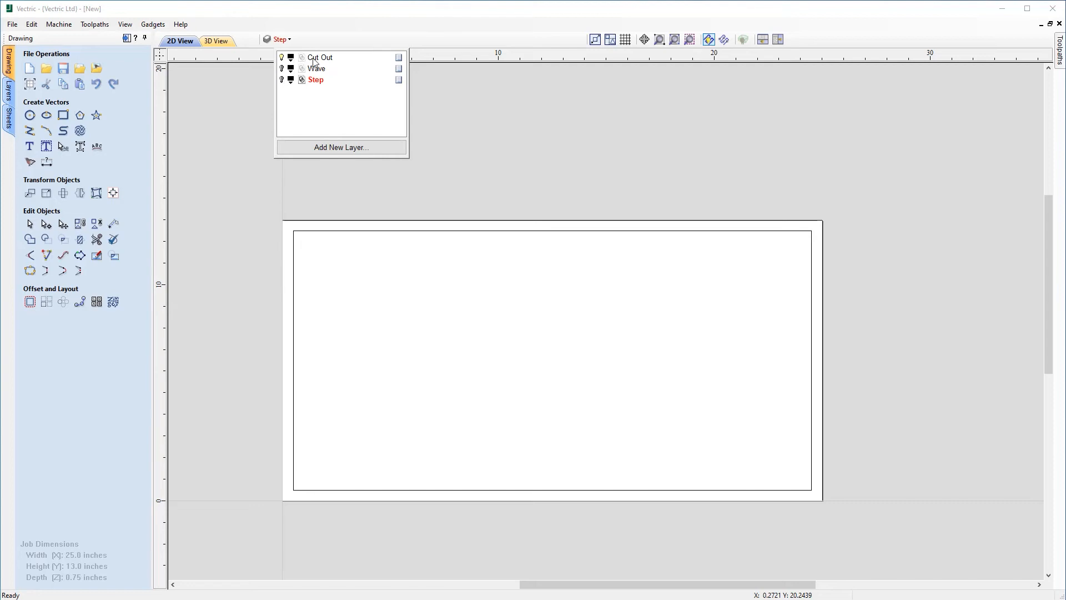
left_click(315, 58)
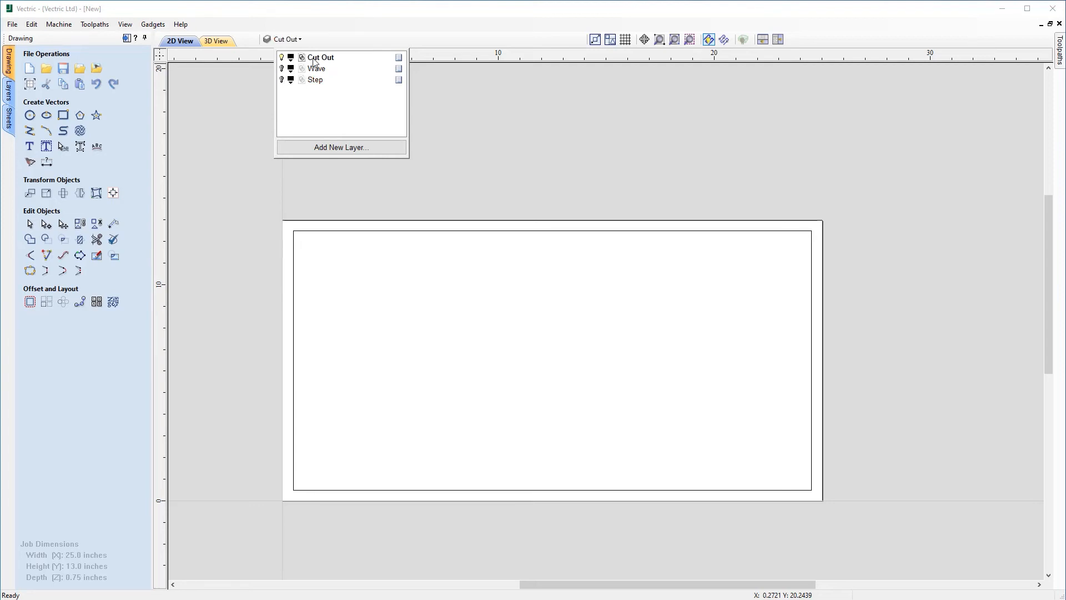
left_click(494, 140)
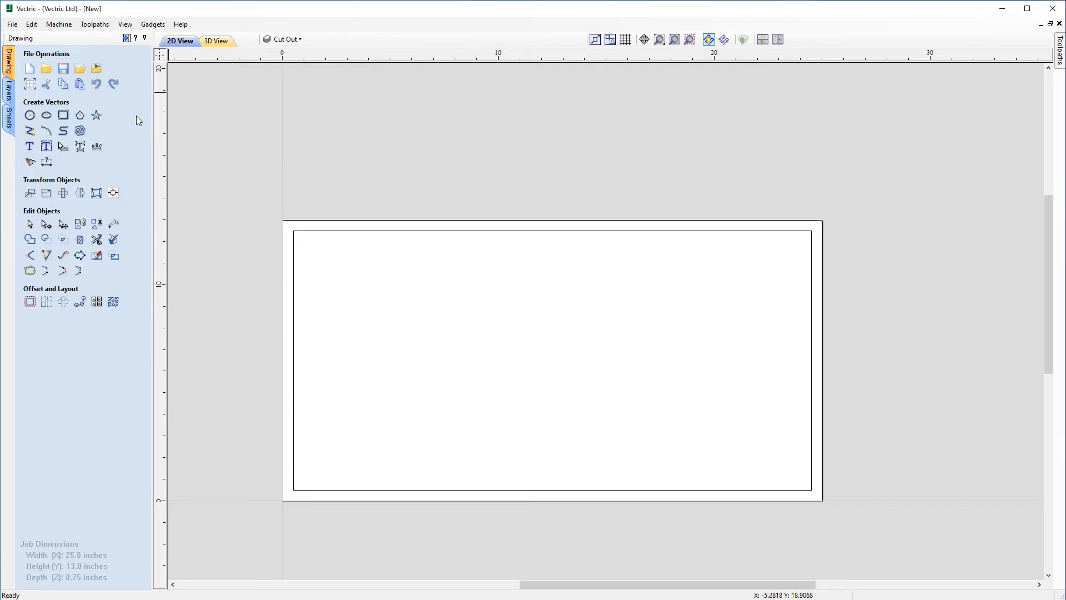
- Set up another texture with a 60-degree angle, 0.3 inch maximum spacing, variation slightly past midway, 8 inch amplitude and 16 inch wavelength
left_click(79, 135)
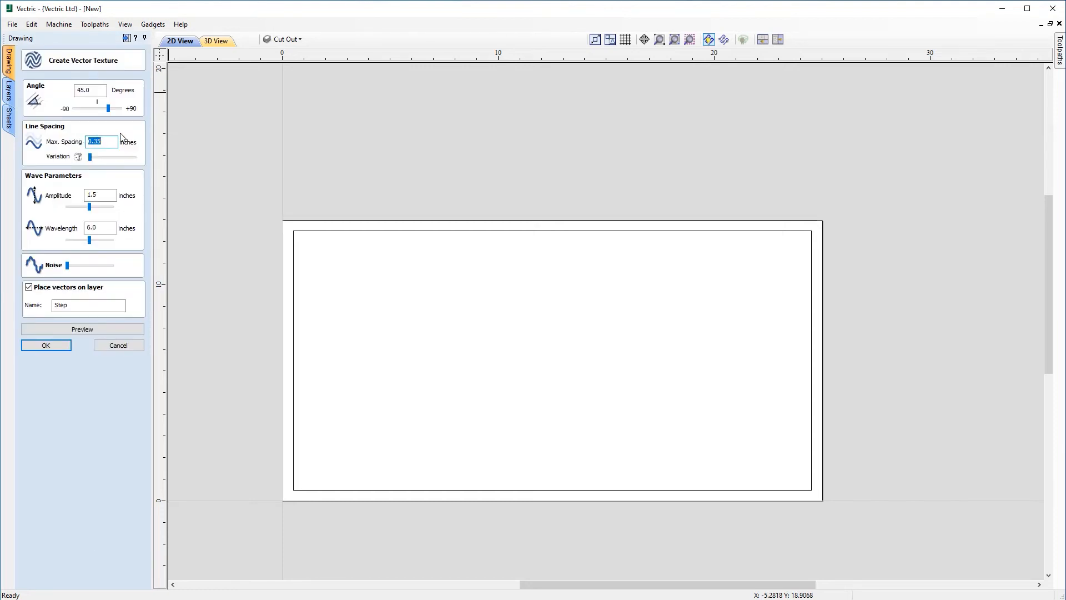
left_click_drag(101, 90, 38, 87)
type("60")
left_click(106, 139)
left_click_drag(90, 157, 118, 160)
left_click_drag(107, 194, 80, 193)
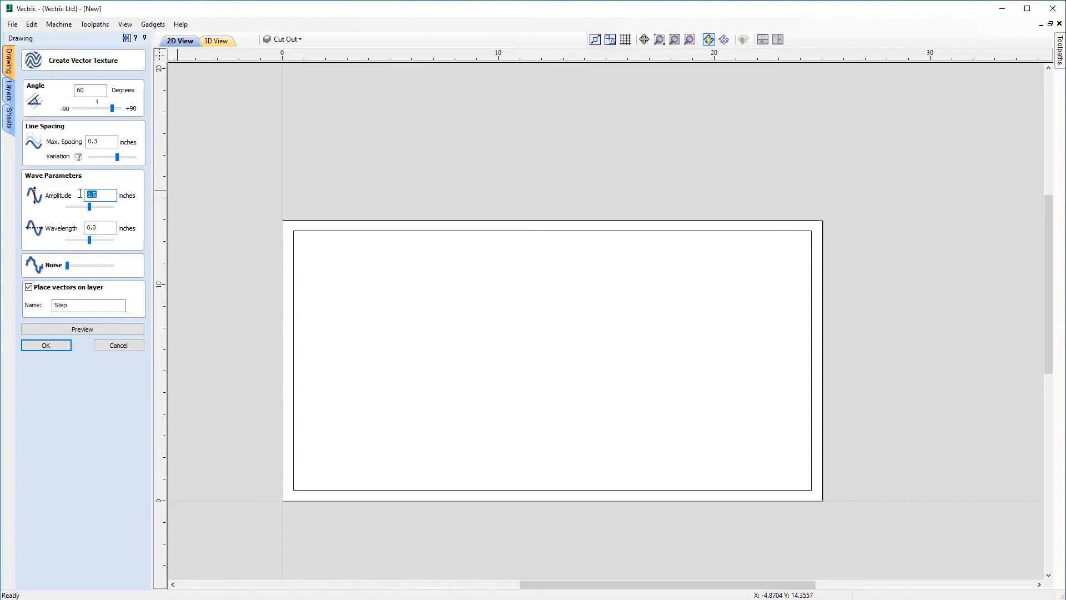
type("8")
key("Tab")
key("Tab")
type("1")
- Name the texture's layer Swirl, preview the pattern and create it
double_click(85, 306)
type("Swirl")
left_click(126, 329)
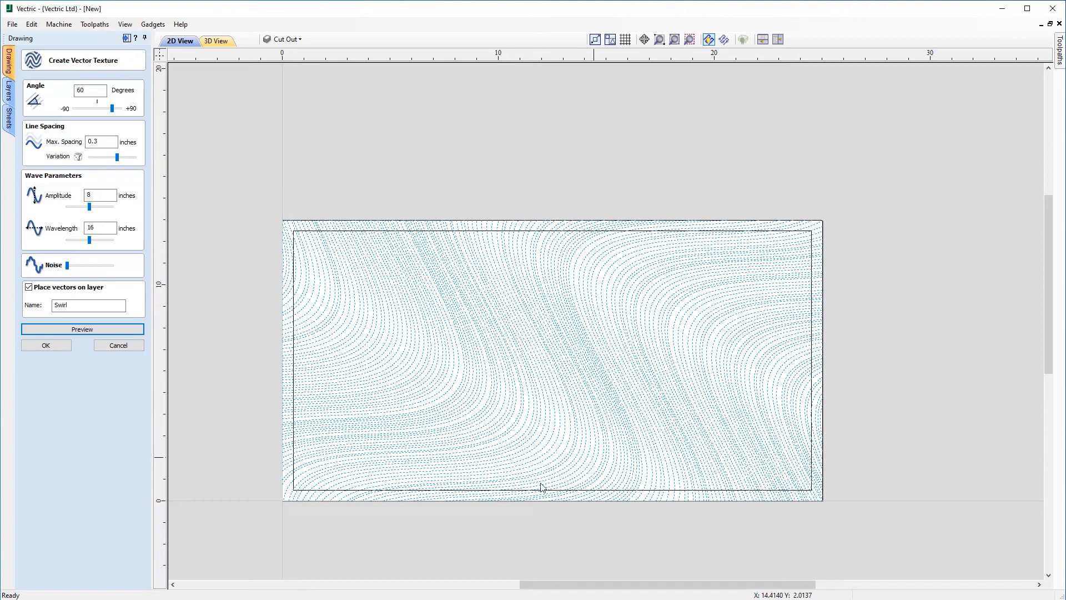
left_click(43, 349)
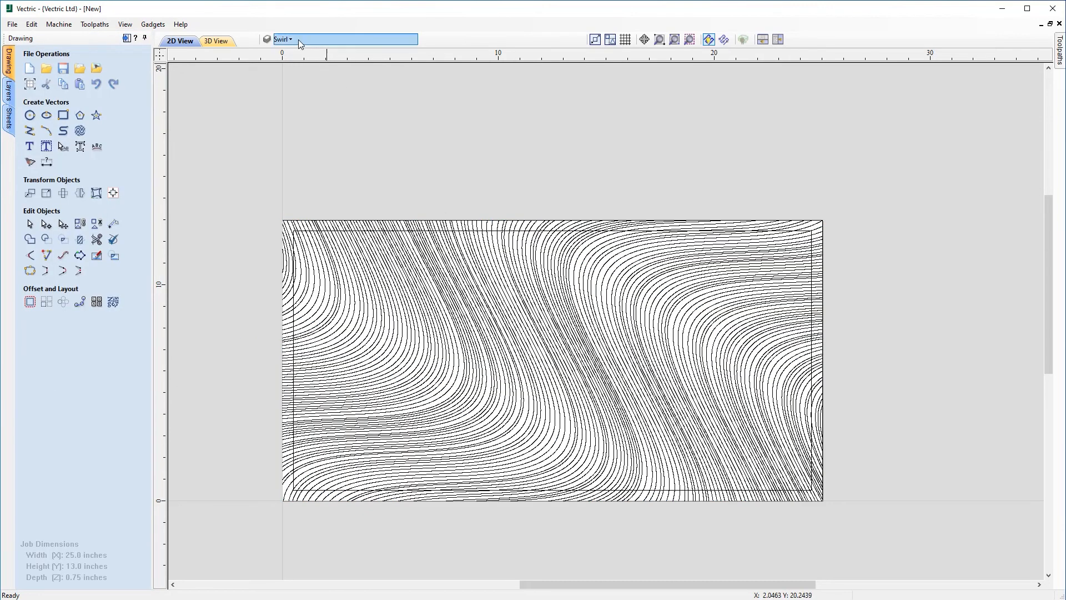
- Hide the Swirl layer and make Cut Out the active layer
left_click(299, 40)
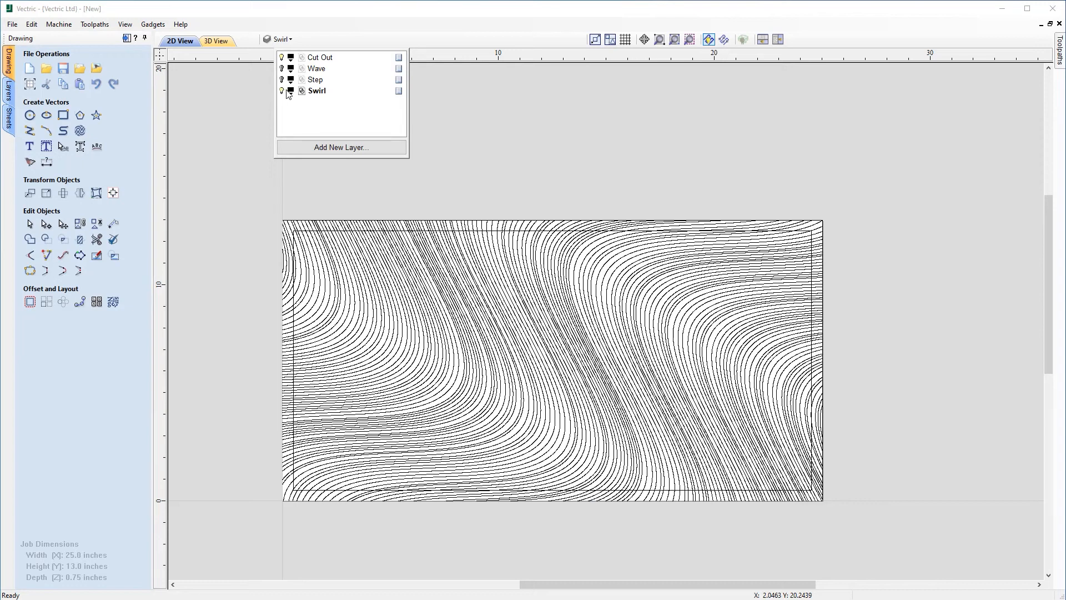
left_click(314, 58)
left_click(281, 91)
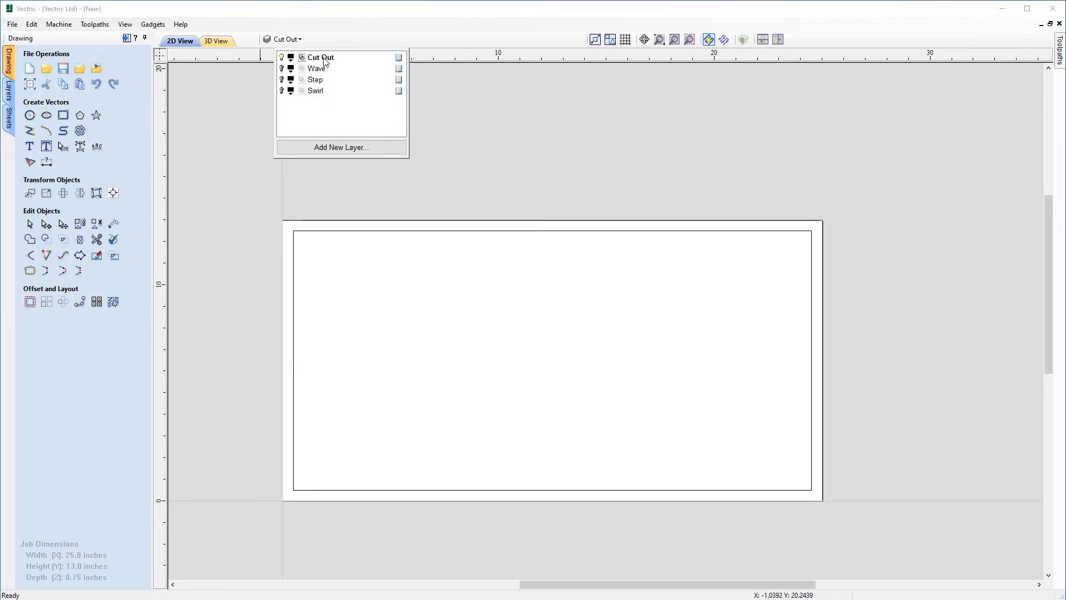
left_click(246, 151)
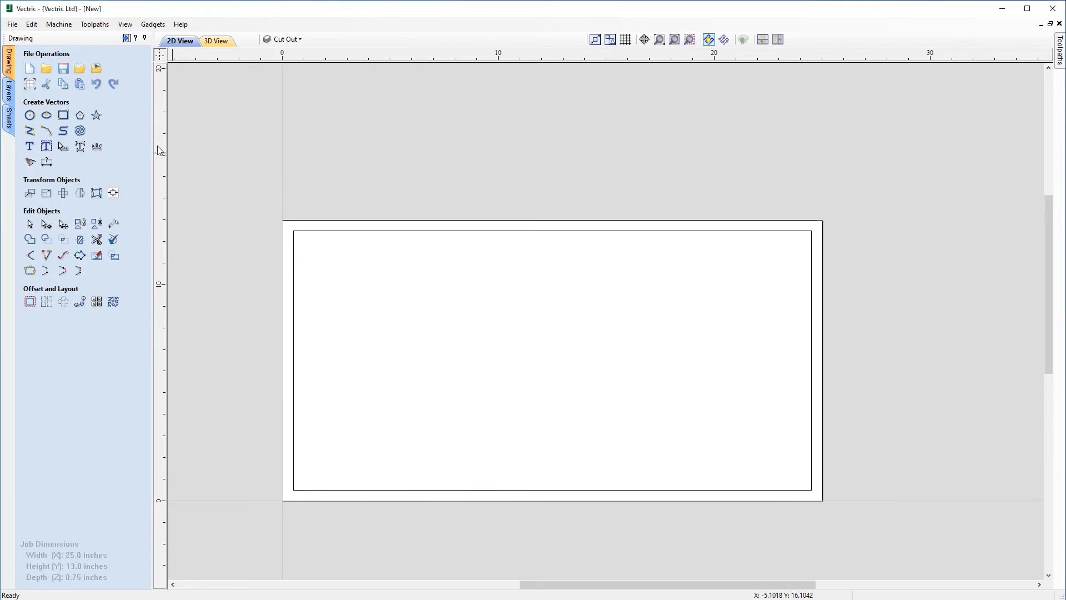
- Set up a texture with a 2-degree angle, 0.15 inch maximum spacing, 0.1 inch amplitude, 18 inch wavelength and noise just under halfway
left_click(81, 131)
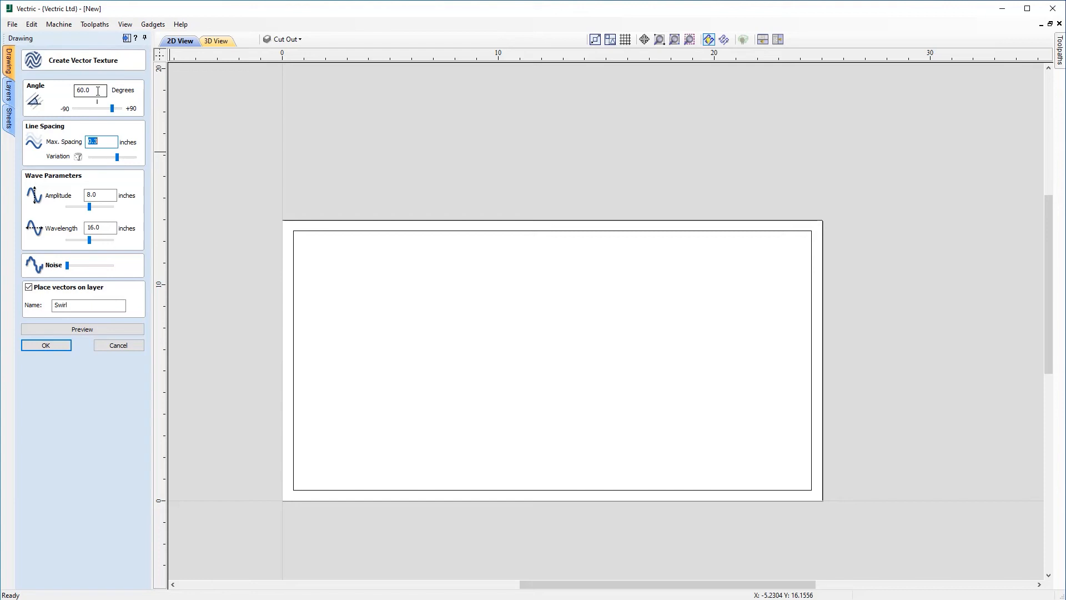
left_click_drag(98, 90, 67, 92)
type("2")
key("Tab")
type(".15")
double_click(103, 195)
type(".")
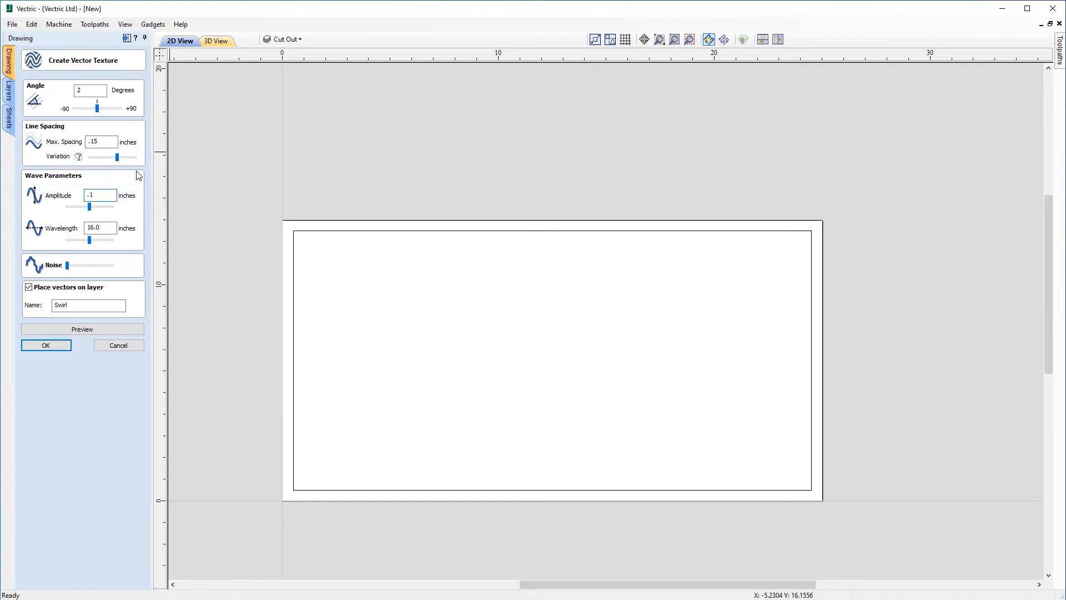
double_click(89, 228)
left_click(62, 268)
left_click_drag(70, 268, 90, 268)
- Name the texture's layer Wood Grain, preview the pattern, inspect it up close and create it
left_click_drag(93, 308, 30, 303)
type("Wood Gra")
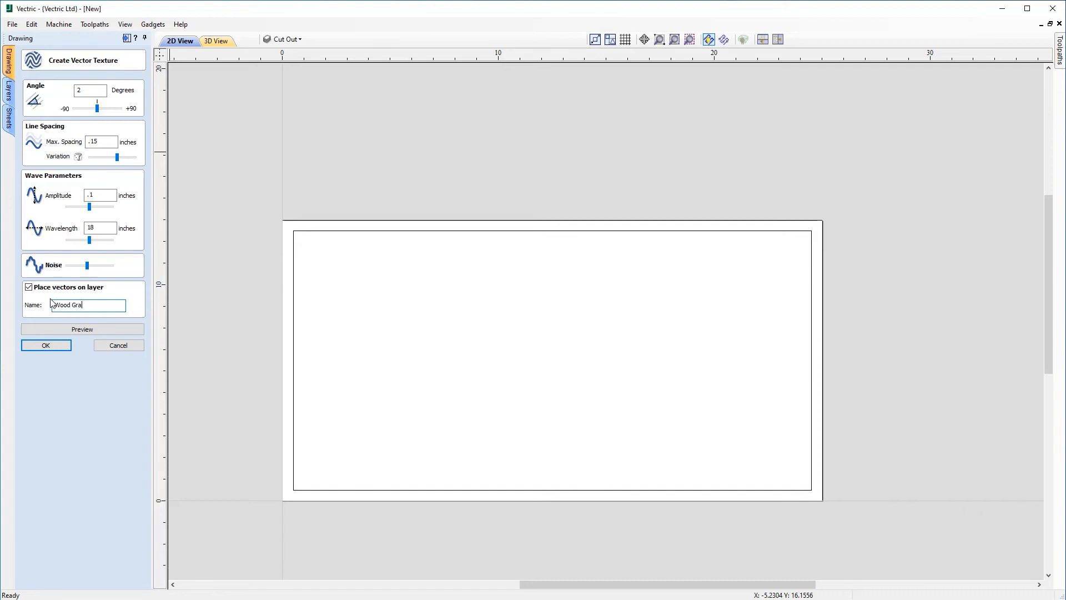
left_click(92, 331)
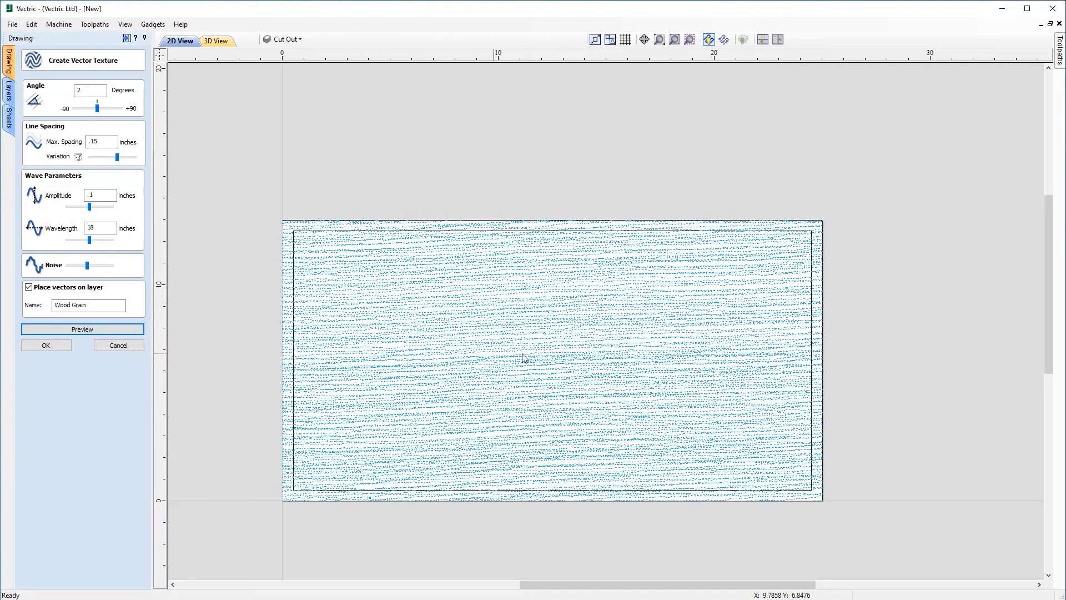
scroll(693, 347, "up", 2)
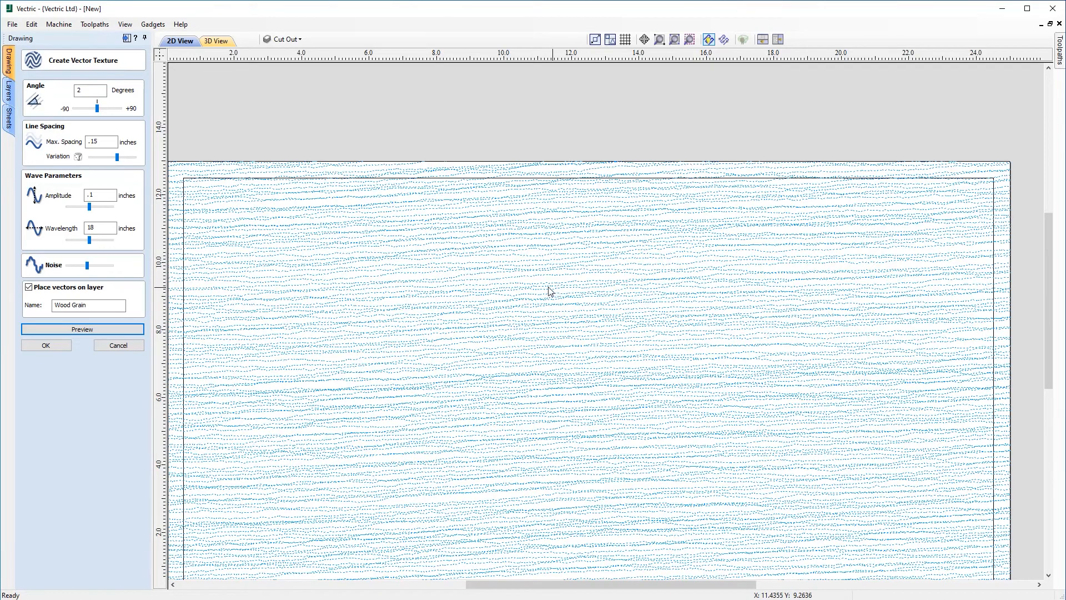
left_click(68, 345)
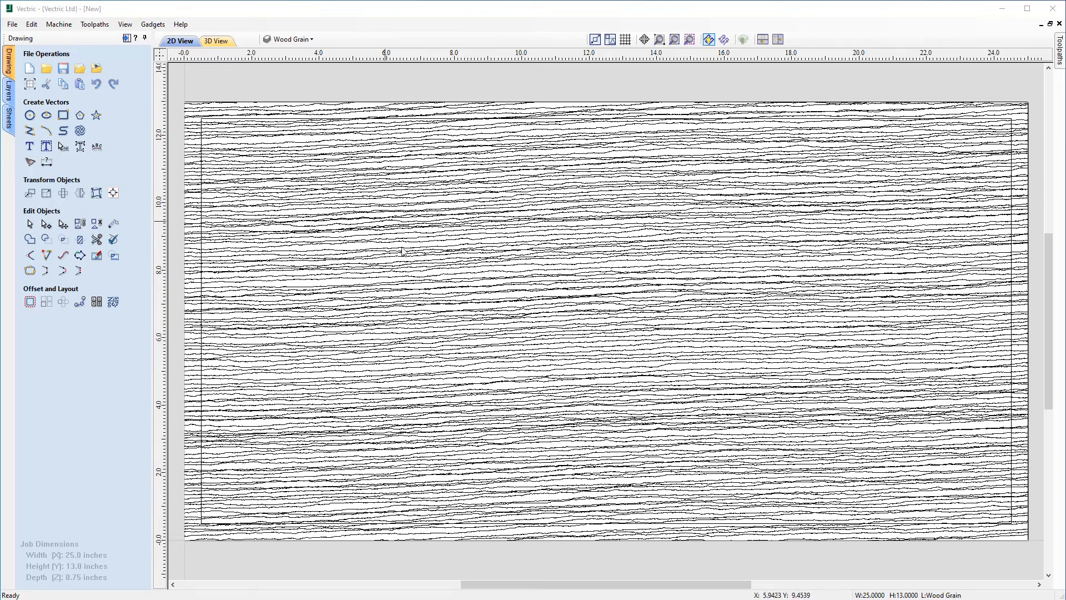
- Hide the Wood Grain layer and show the Wave layer
left_click(307, 42)
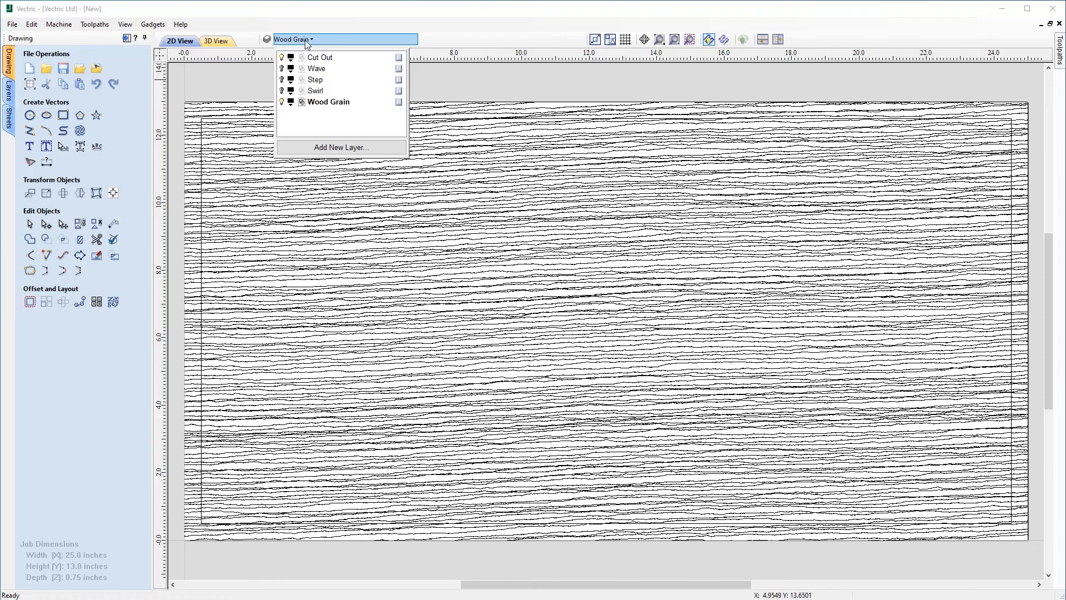
left_click(282, 103)
left_click(281, 69)
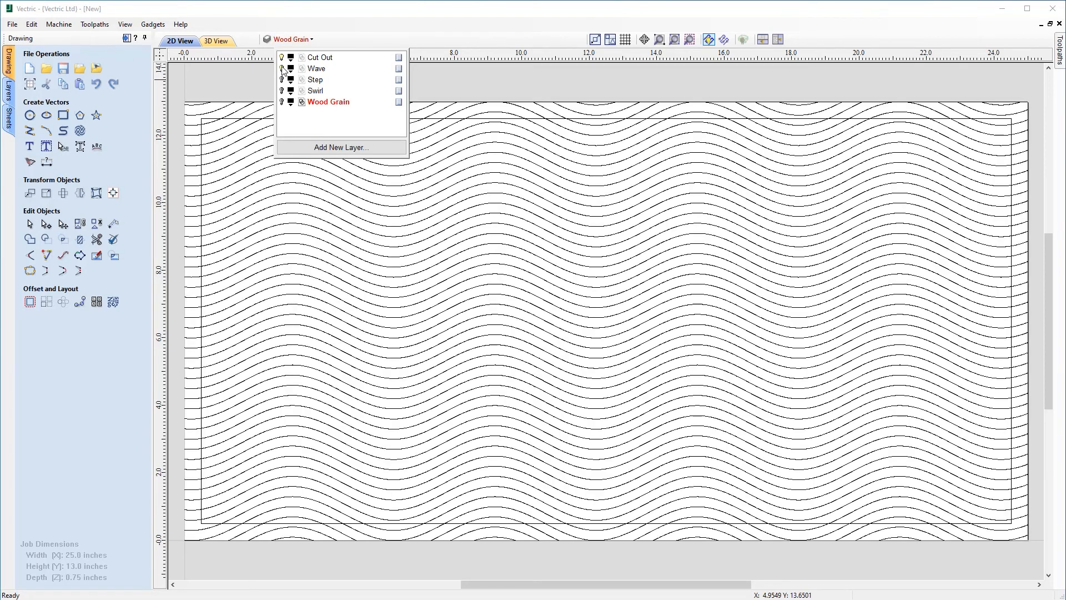
left_click(465, 95)
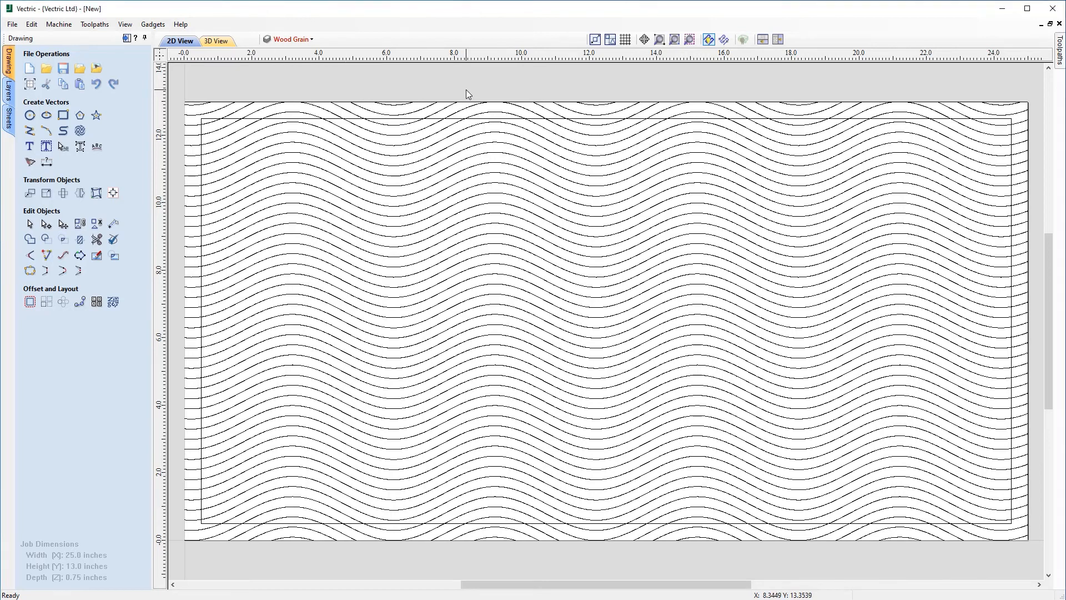
- Select the wave texture, reopen its settings, close them without changes and check its ungrouping options
left_click(393, 190)
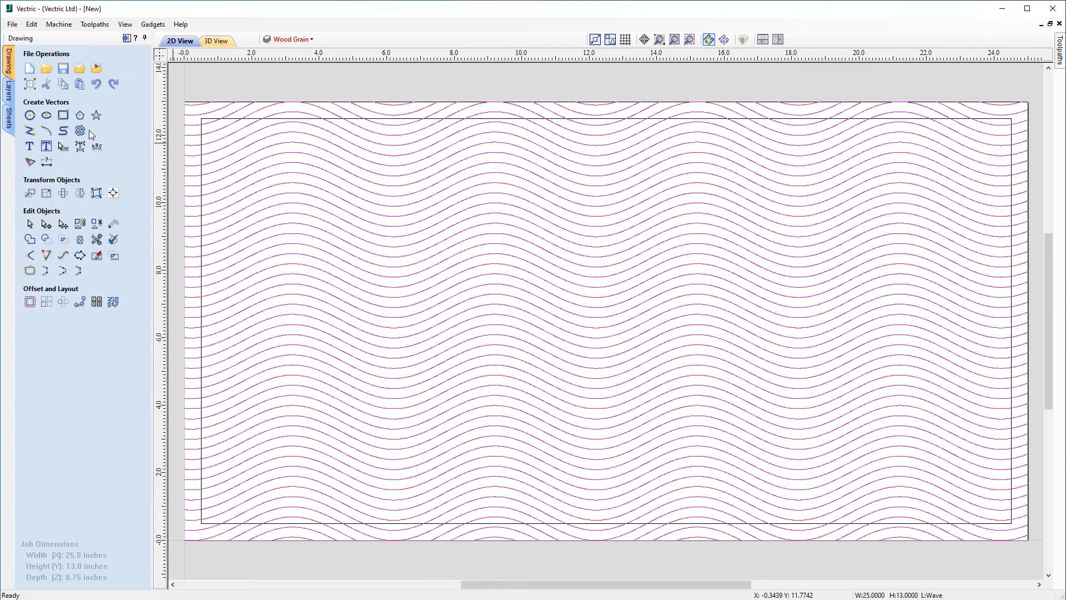
left_click(80, 131)
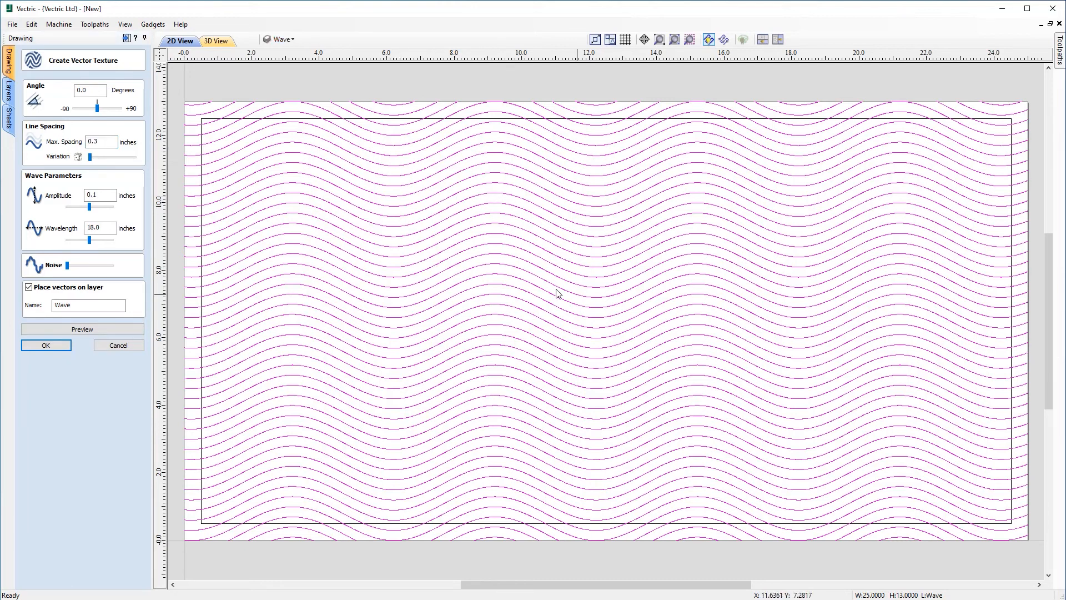
left_click(131, 345)
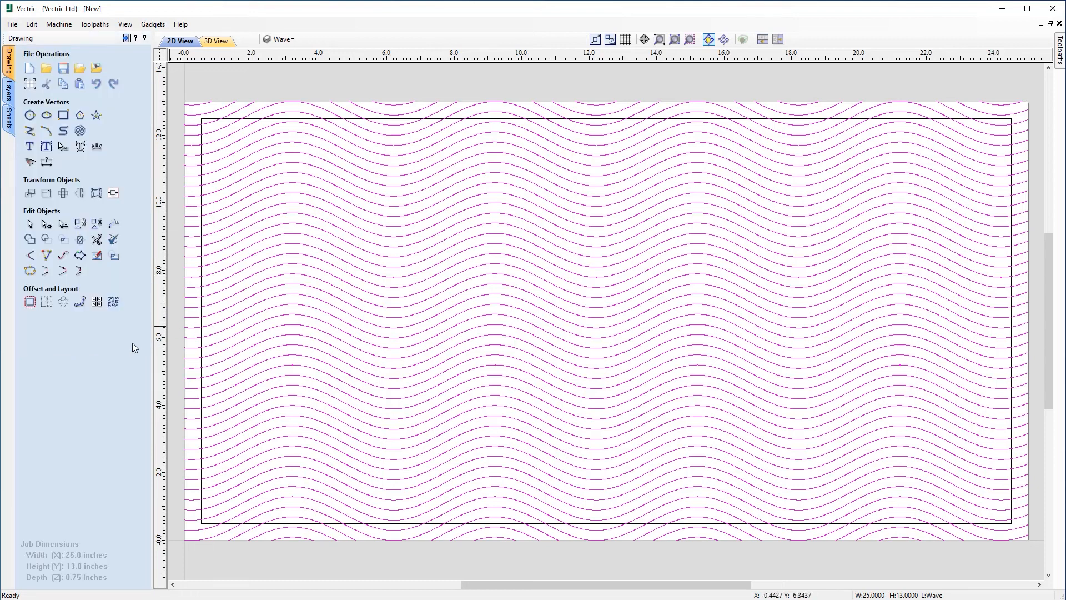
right_click(458, 239)
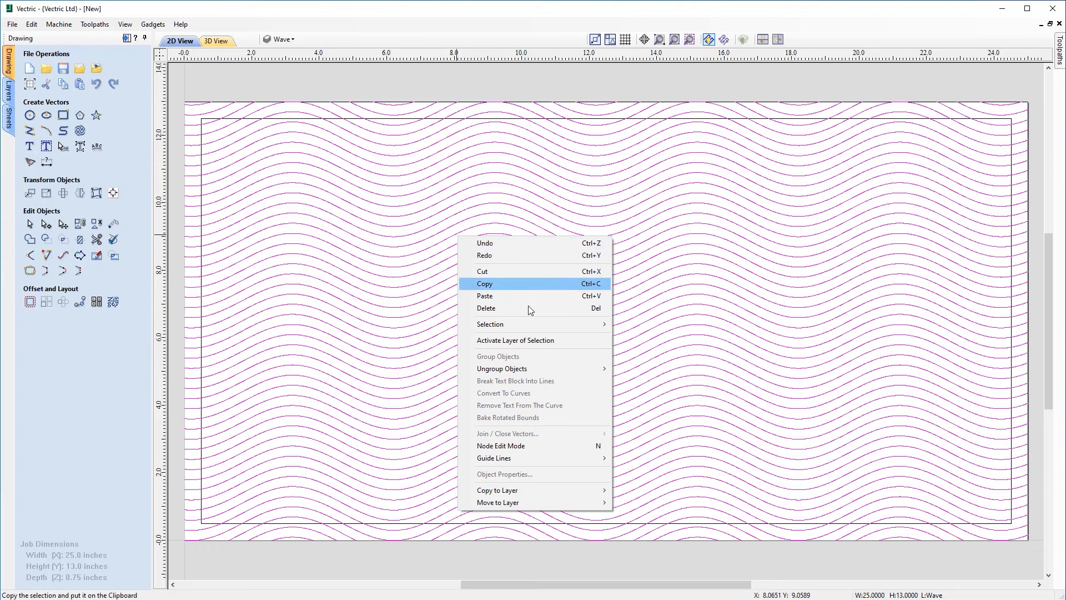
mouse_move(533, 370)
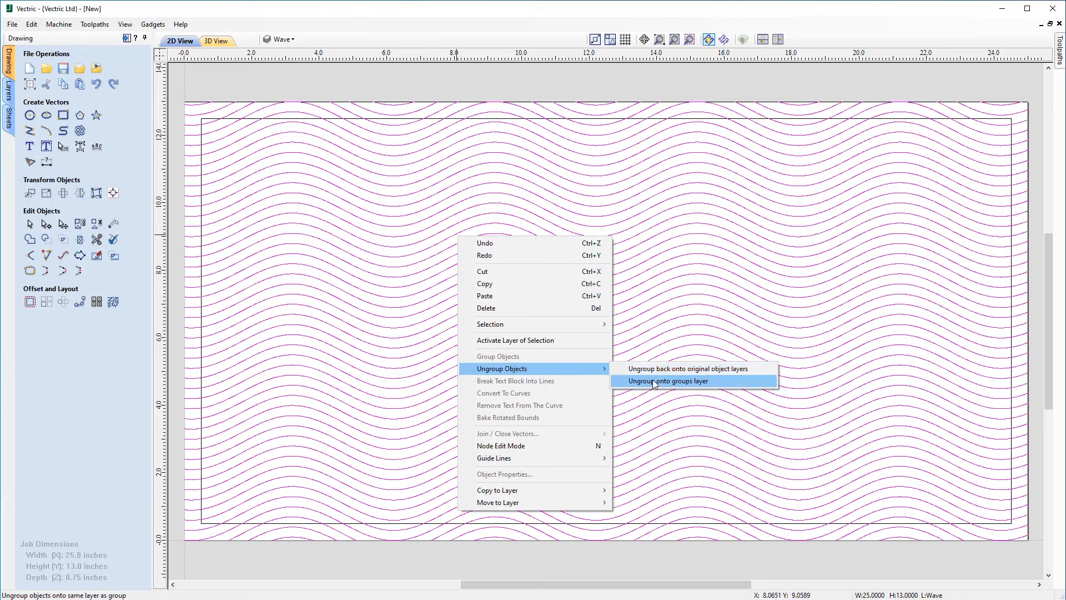
- Make Wave the active layer and deselect the wave texture
left_click(289, 42)
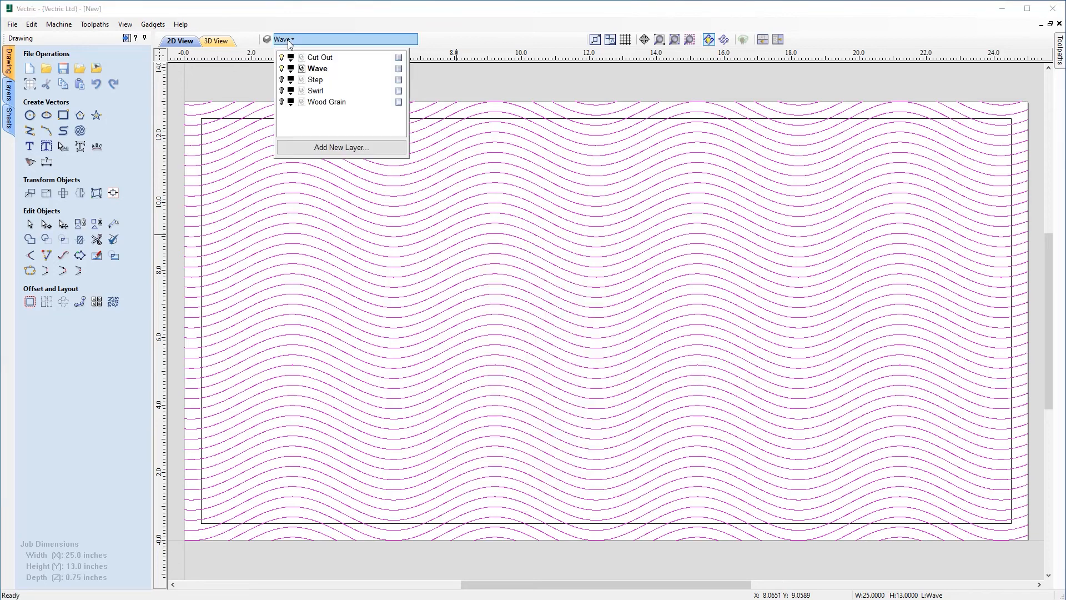
double_click(319, 69)
left_click(466, 99)
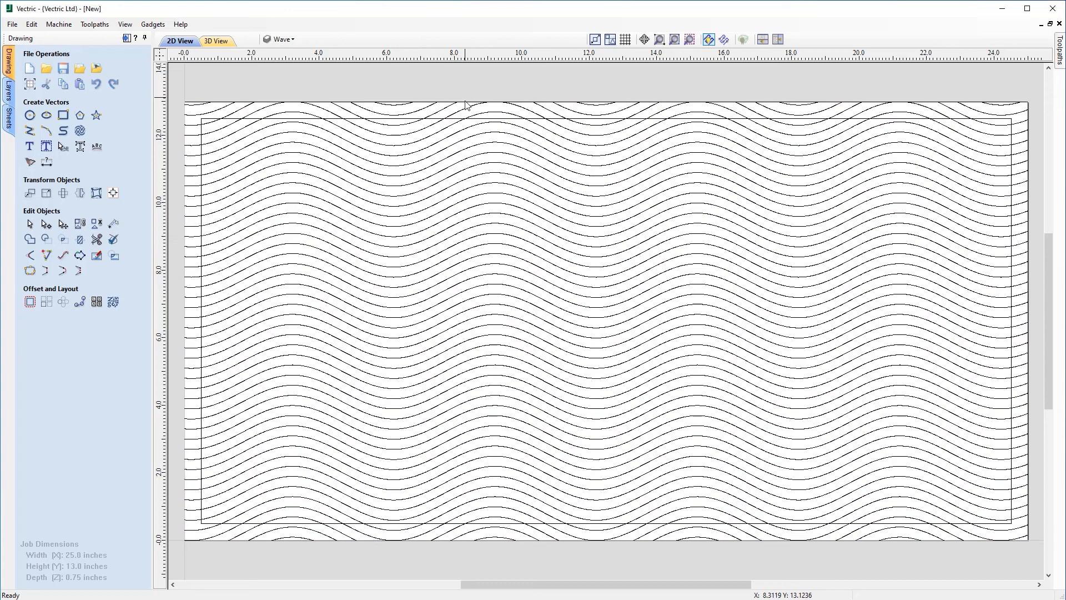
- Ungroup the wave texture into separate vectors on the group's layer
left_click(470, 188)
right_click(644, 268)
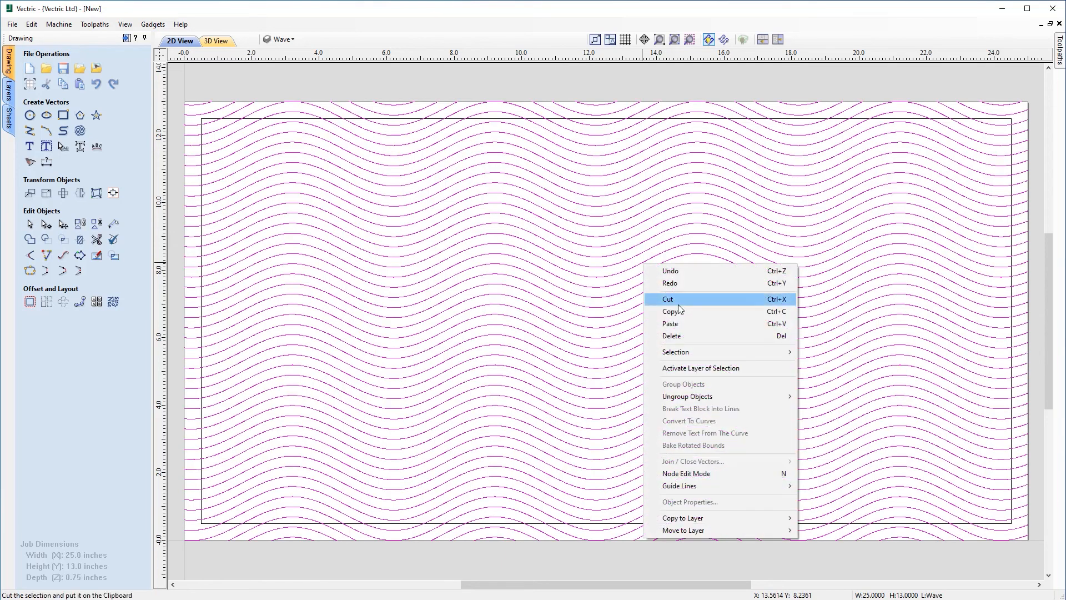
mouse_move(794, 397)
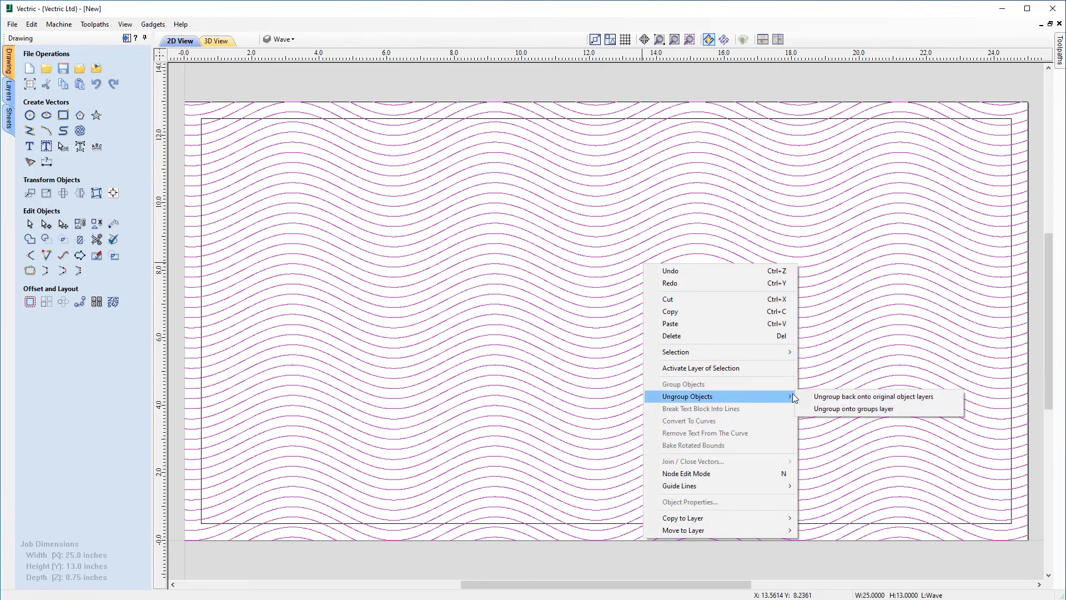
left_click(837, 410)
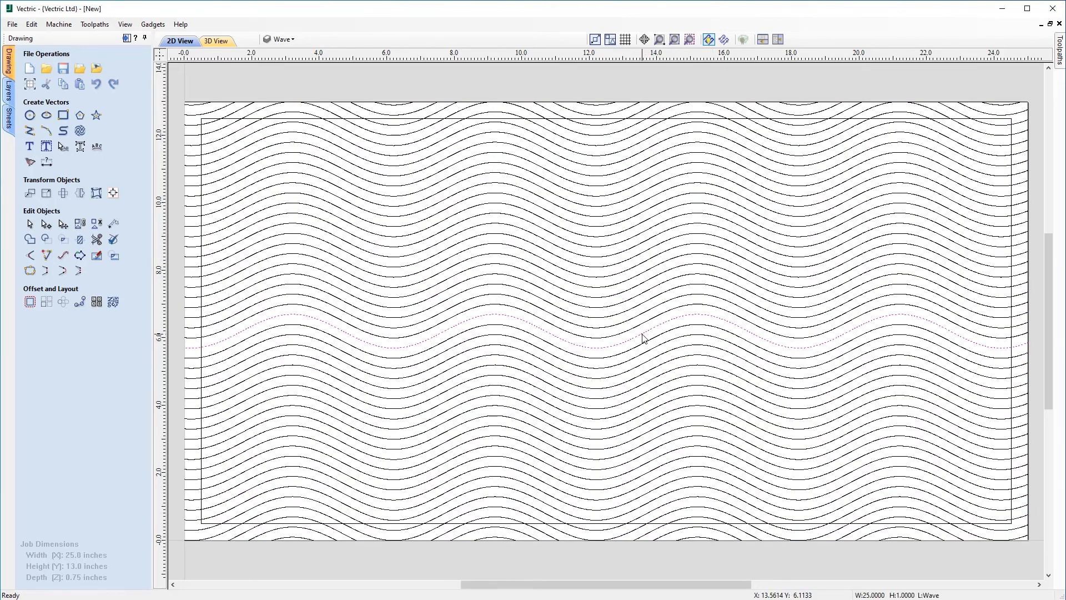
- Show the nodes of a single wave line near the middle of the job and examine their spacing up close
left_click(643, 318)
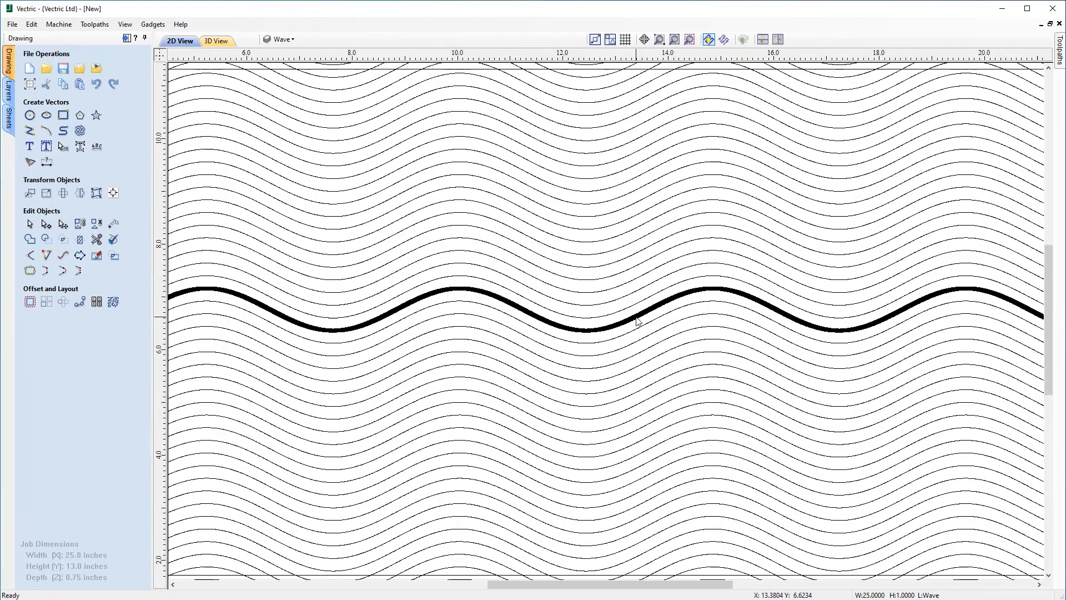
scroll(638, 321, "up", 4)
scroll(642, 324, "up", 5)
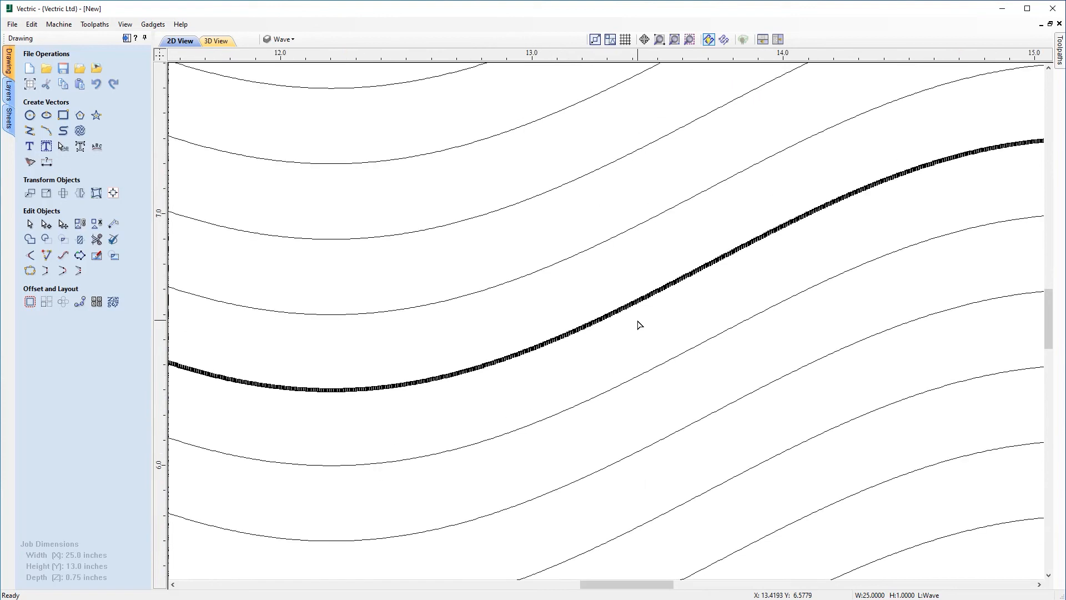
scroll(590, 317, "up", 3)
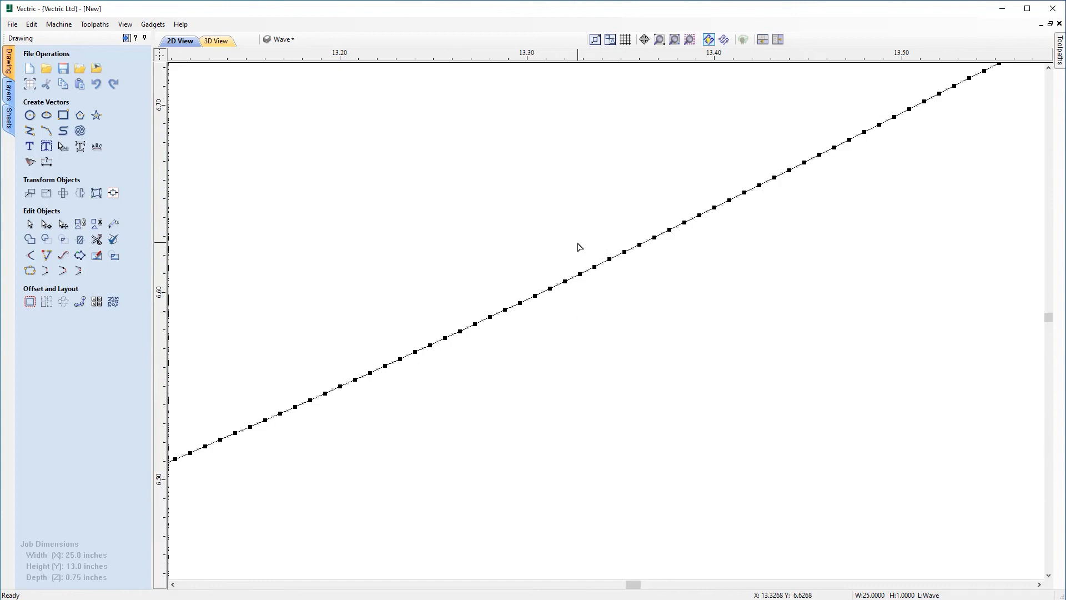
- Pull a single node above the wave line and undo the move
scroll(577, 245, "down", 5)
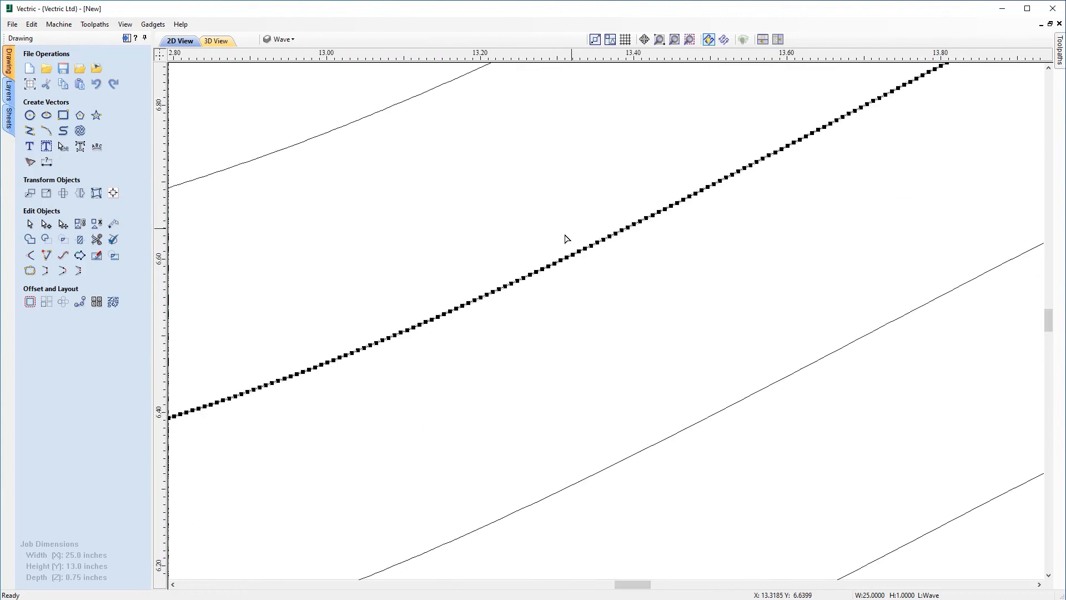
scroll(573, 234, "up", 2)
left_click_drag(539, 278, 507, 225)
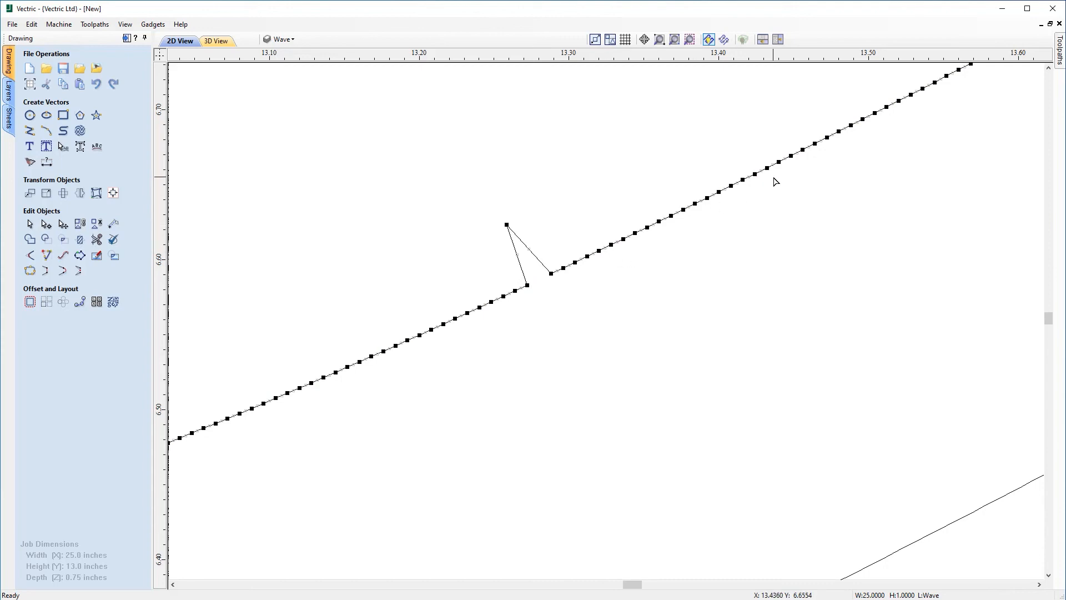
scroll(776, 182, "down", 3)
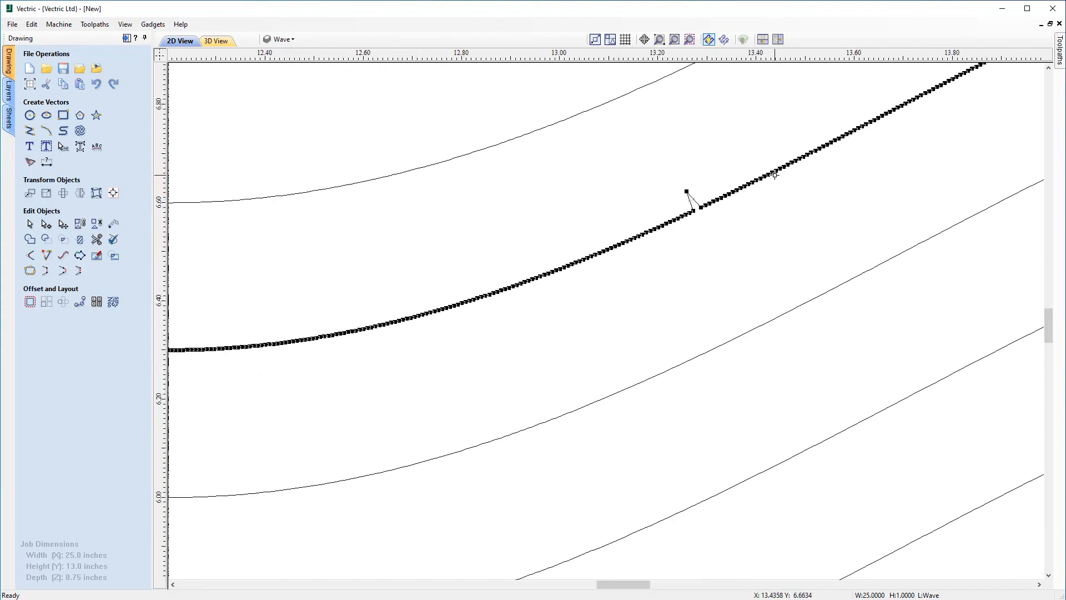
key("ctrl+z")
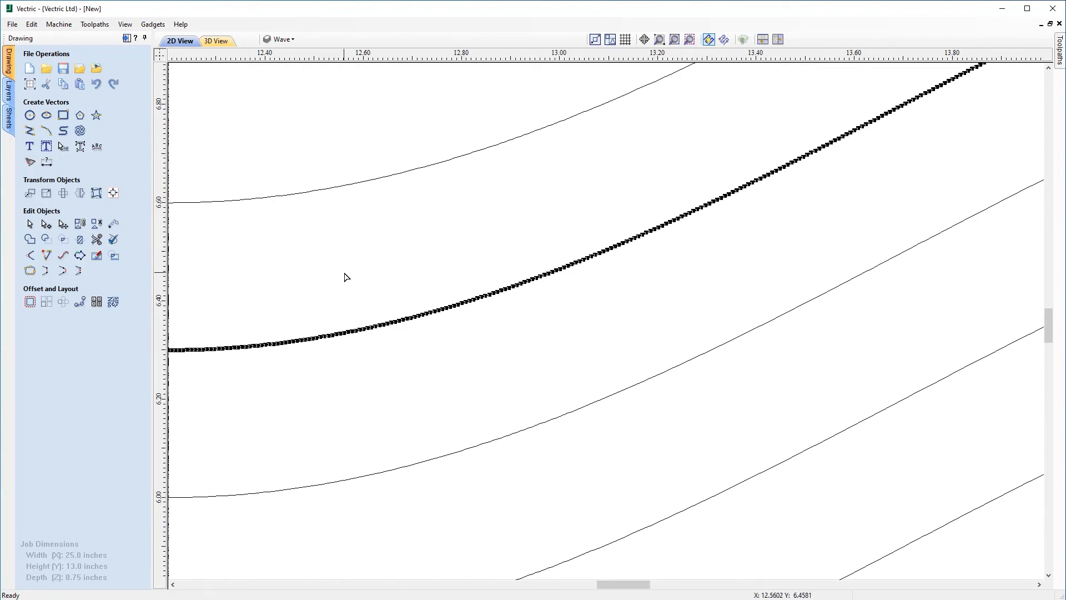
- Fit Bezier curves to the selected wave line with a 0.002 inch tolerance, previewing the fit before applying it
scroll(328, 276, "down", 5)
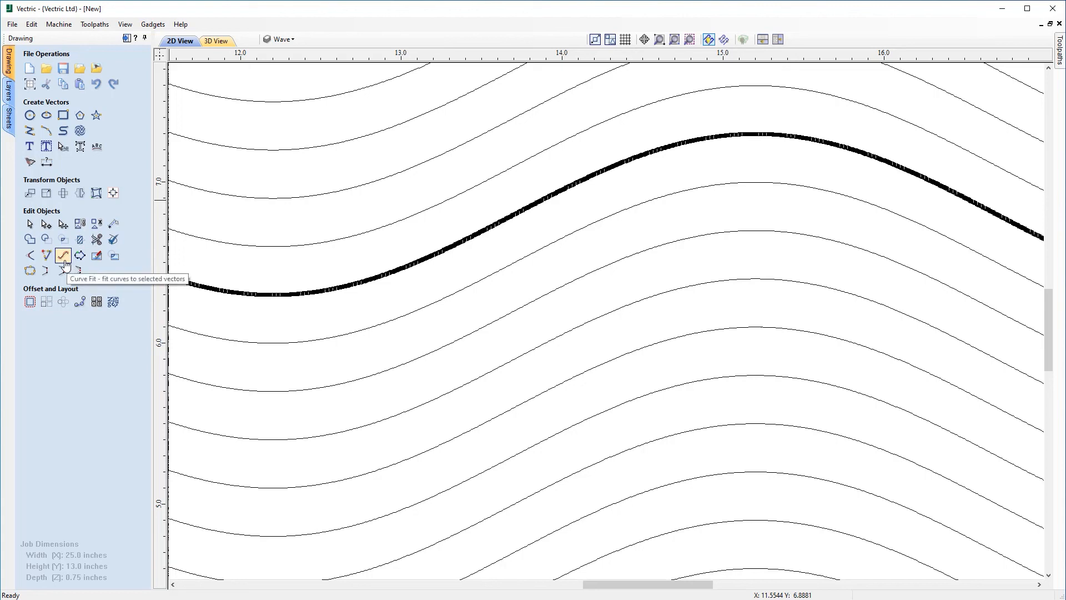
left_click(65, 262)
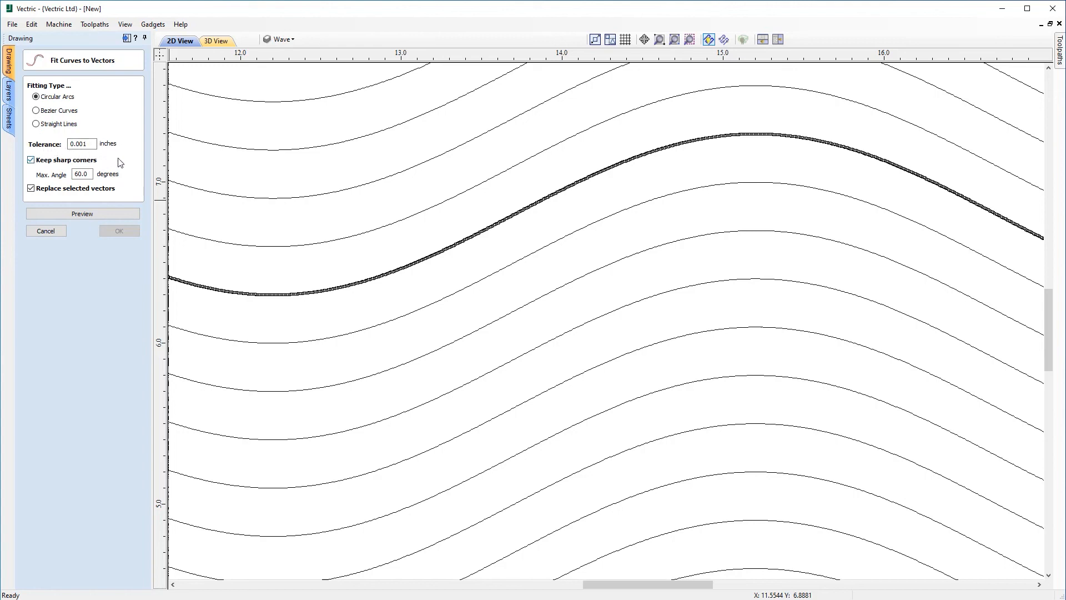
left_click(96, 143)
key("BackSpace")
type("2")
left_click(102, 213)
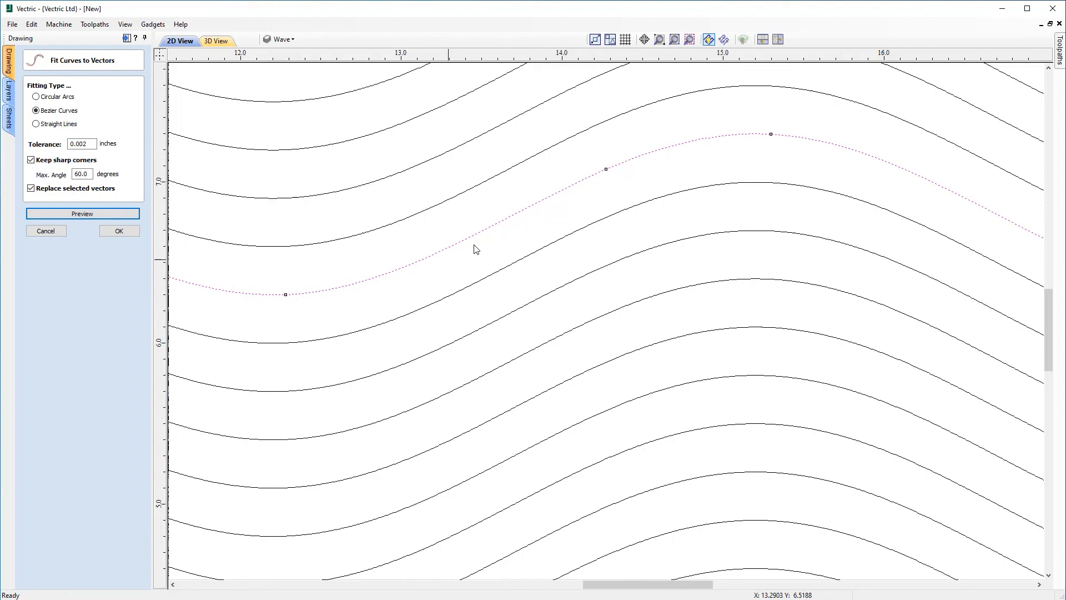
left_click(120, 231)
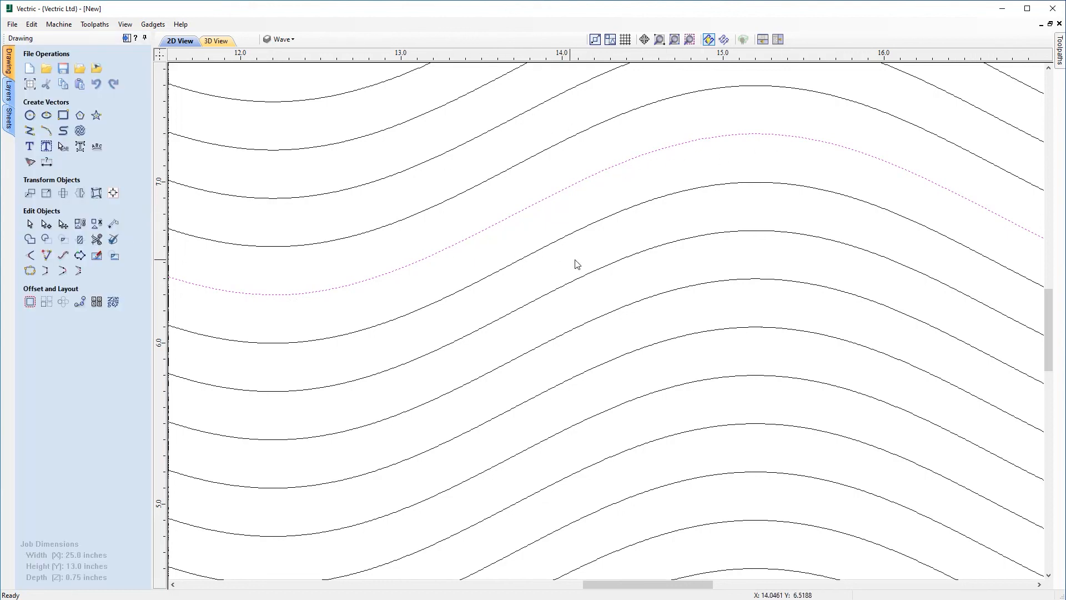
- Show the fitted wave line's nodes and examine its Bezier control handles around a crest
scroll(581, 244, "down", 1)
scroll(580, 244, "down", 1)
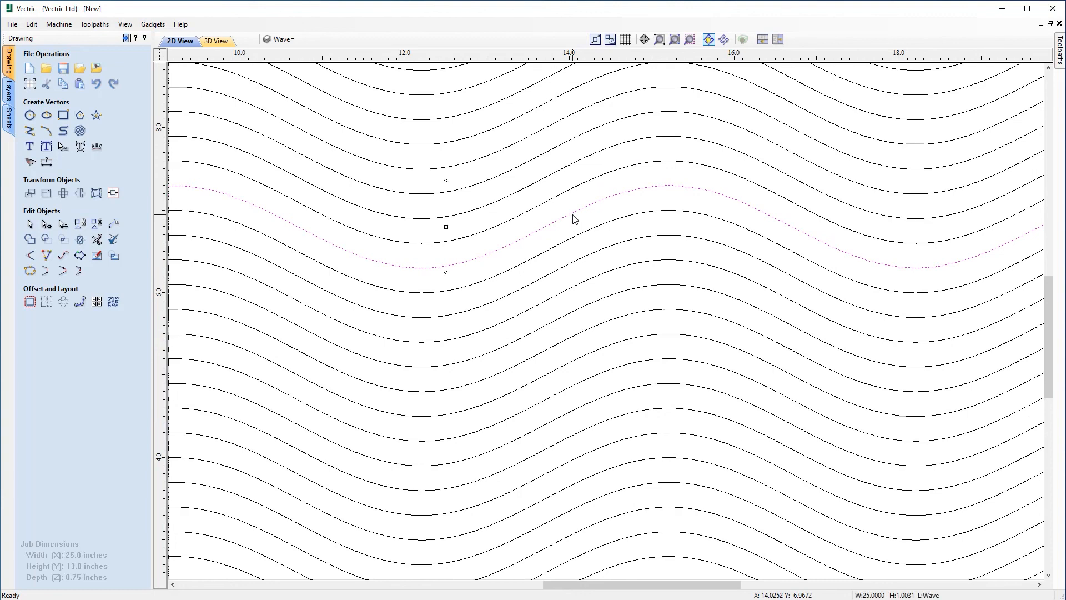
left_click(575, 219)
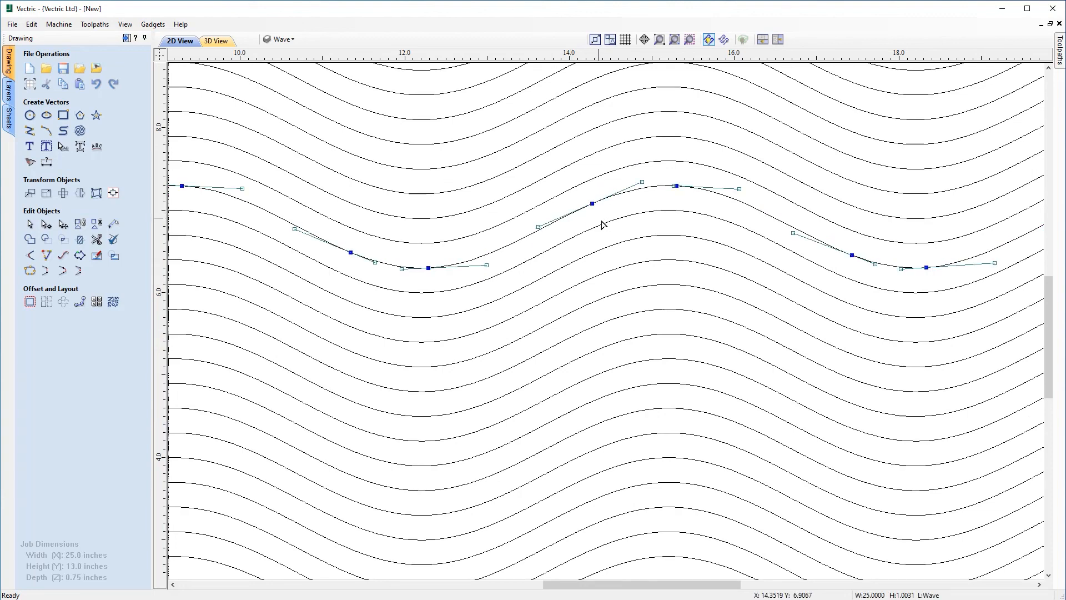
scroll(607, 220, "up", 2)
middle_click_drag(670, 206, 455, 247)
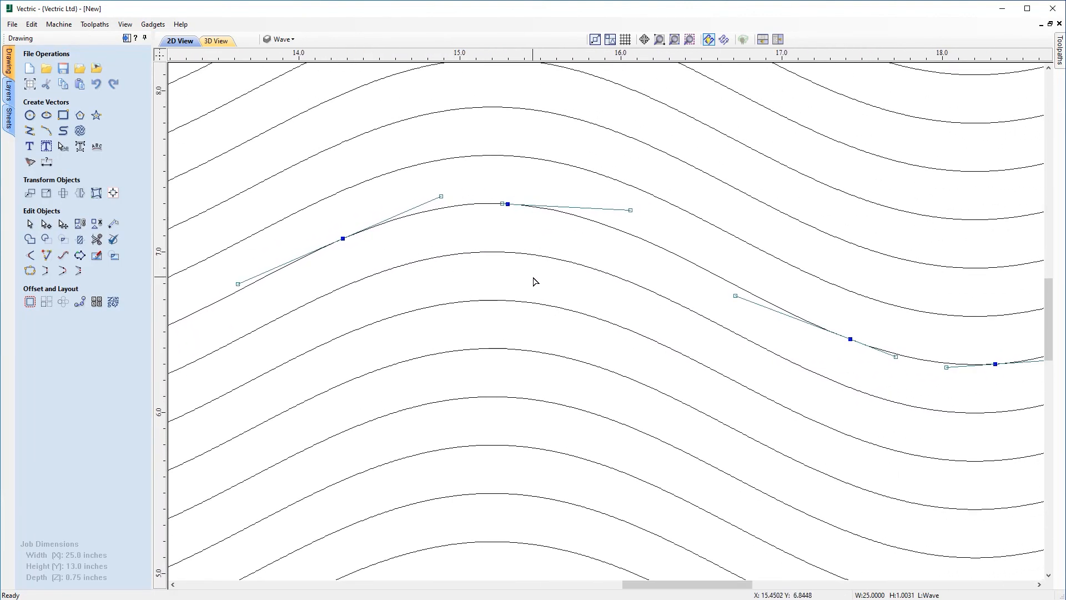
- Raise the fitted line's crest node near X 15.3, pull its control handle inward and down, and undo both edits
left_click_drag(506, 204, 508, 176)
left_click_drag(631, 181, 578, 228)
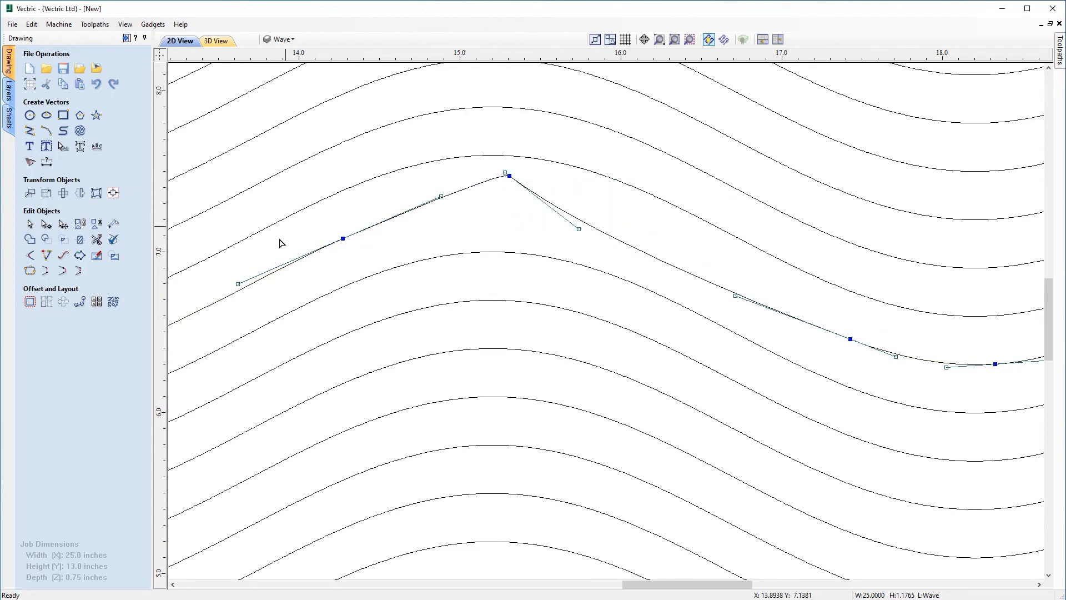
key("ctrl+z")
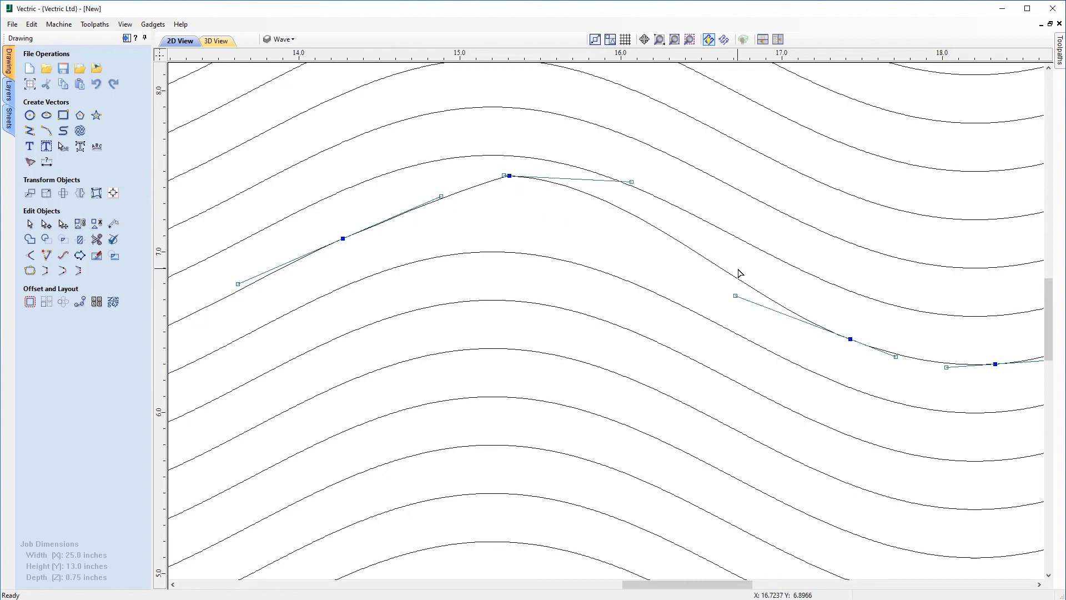
key("ctrl+z")
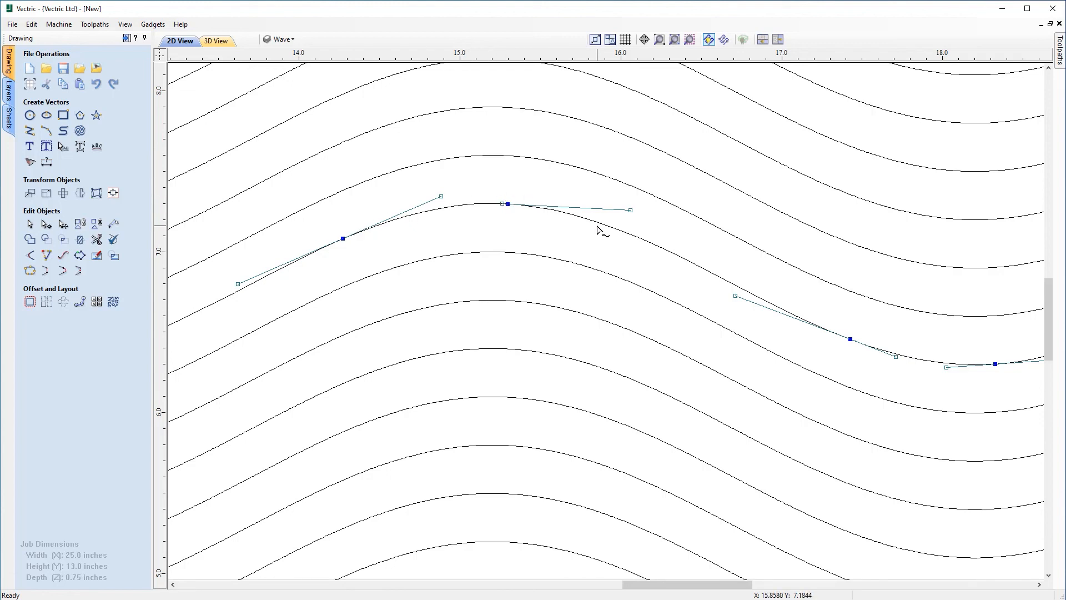
- Save the drawing as a VCarve file named Vector_textures_Vector_Drawing in the vector-textures folder
scroll(602, 239, "down", 10)
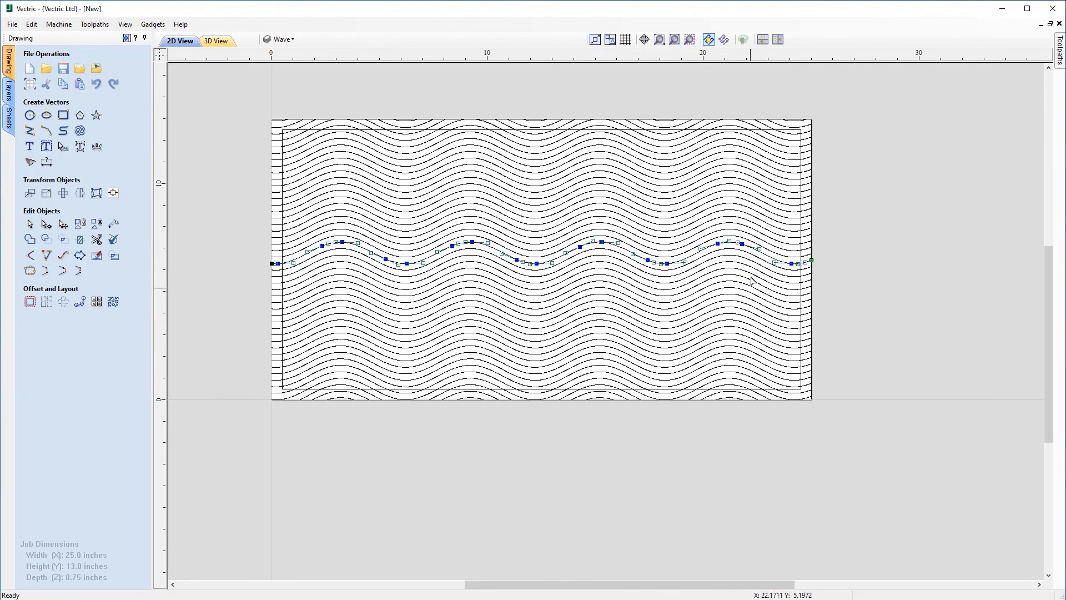
middle_click_drag(751, 281, 689, 415)
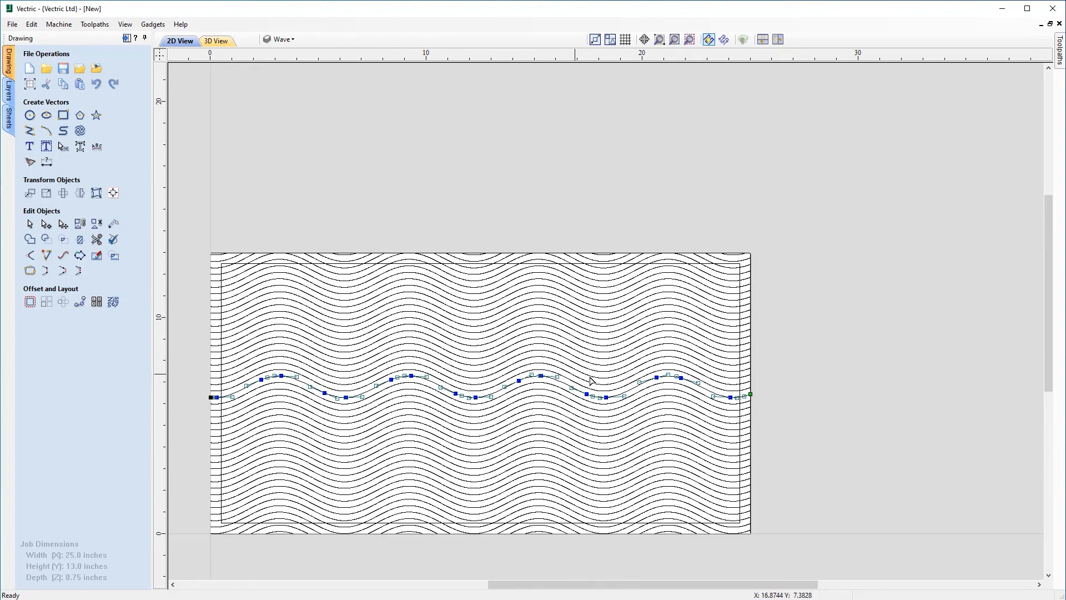
left_click(12, 25)
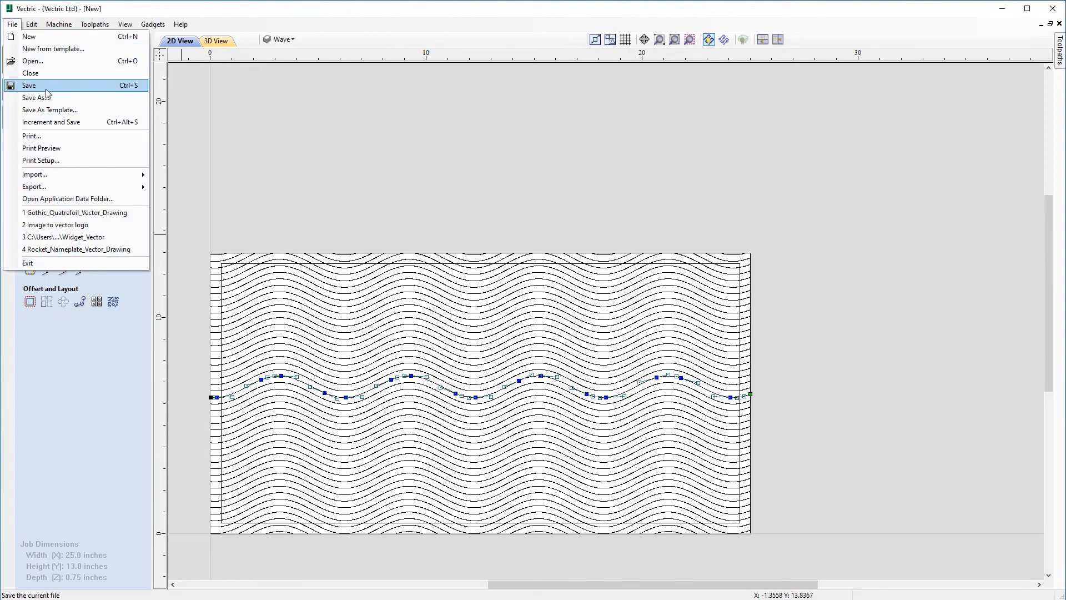
left_click(64, 97)
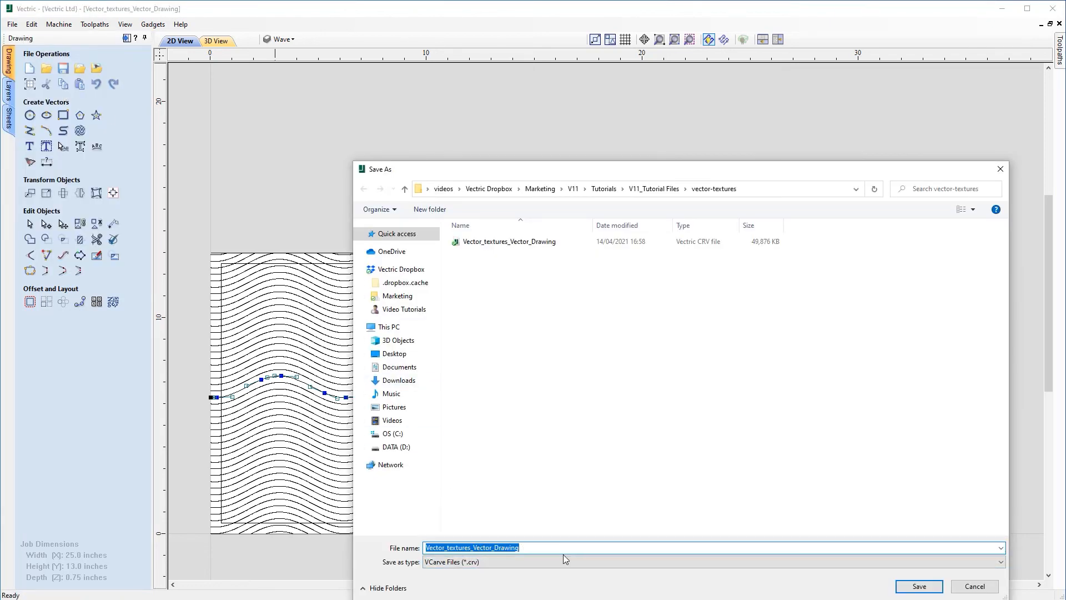
left_click(907, 587)
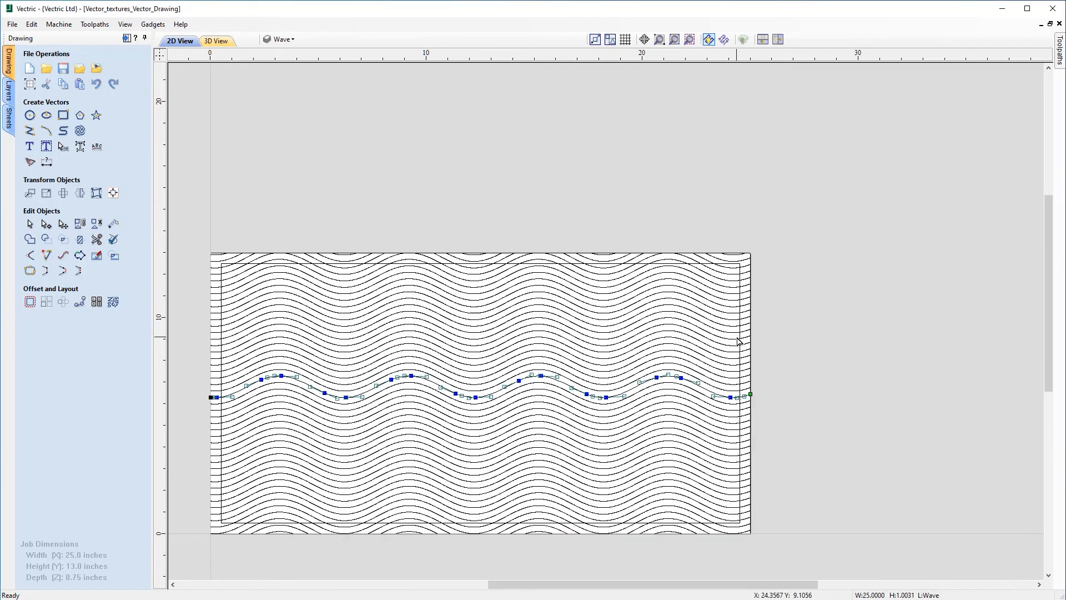